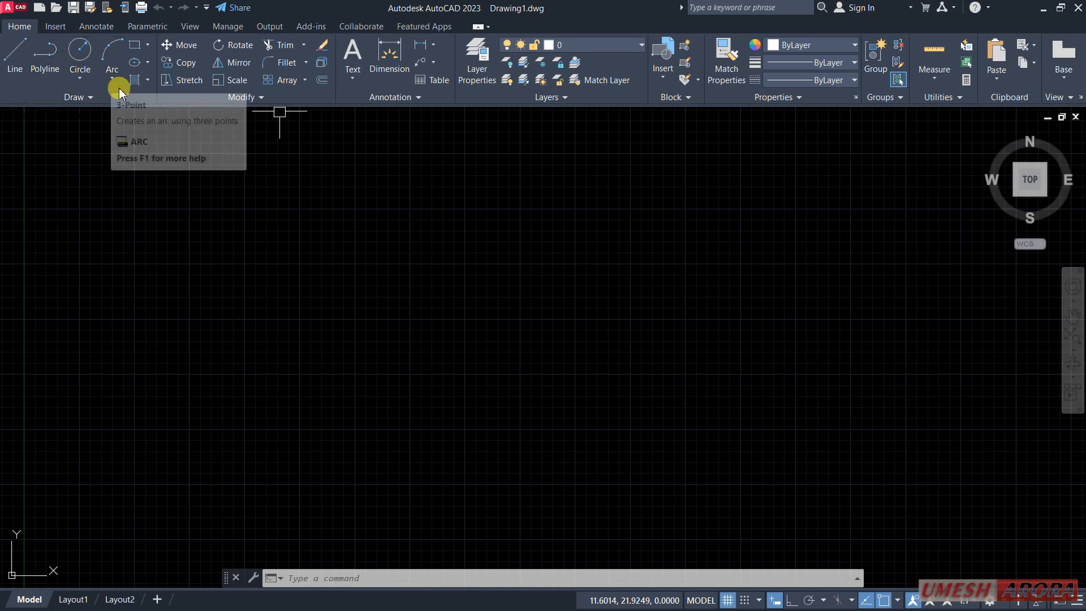
Draw a large rectangle from two opposite corners in the left half of the empty drawing
click(134, 45)
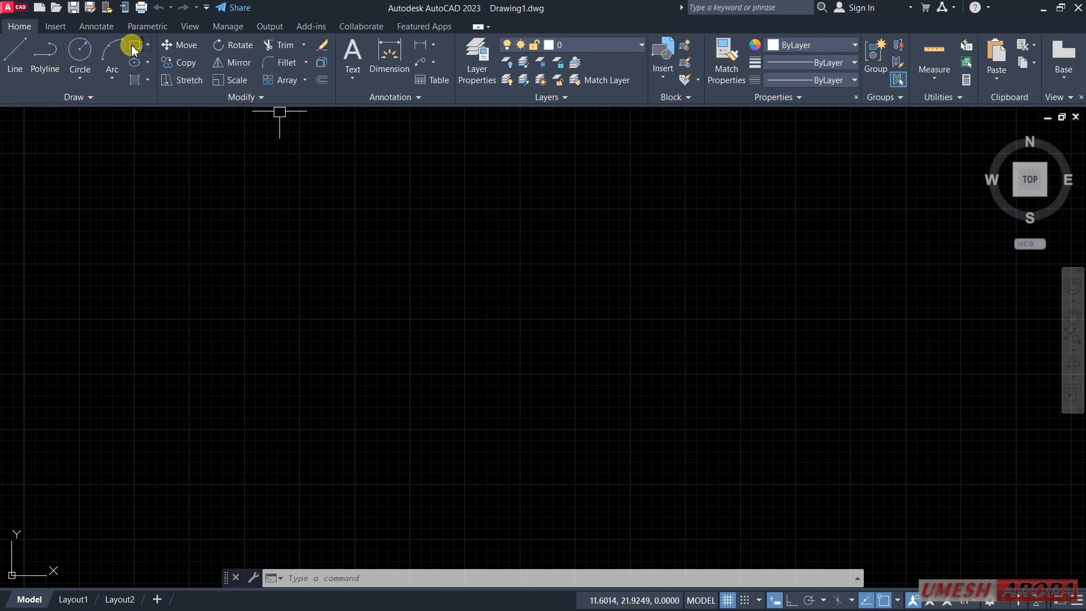
click(208, 230)
click(453, 409)
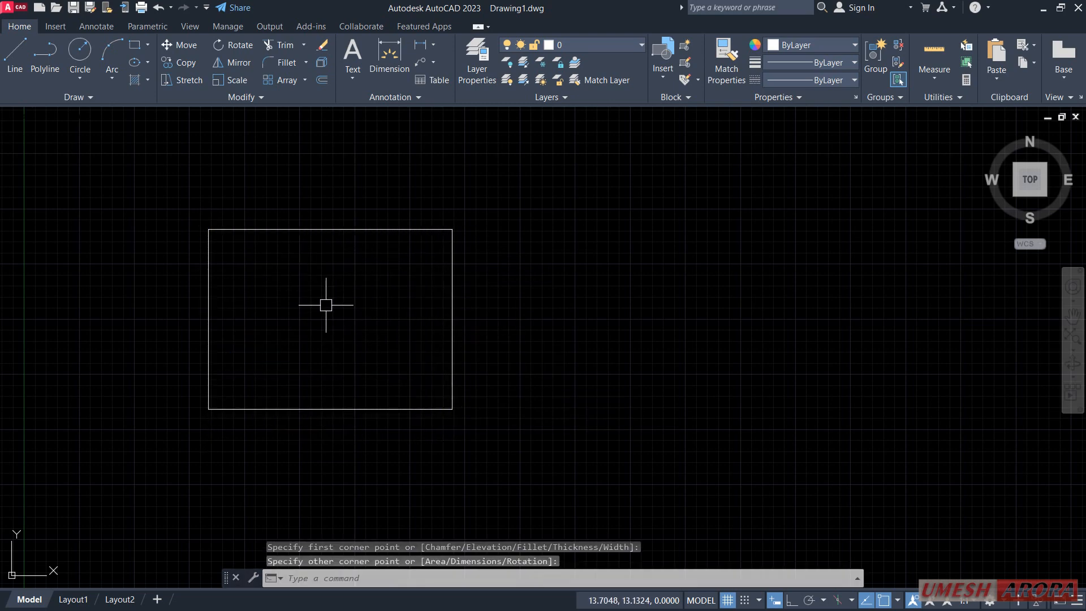
Draw a second, smaller rectangle from two opposite corners to the right of the first one
text(RE)
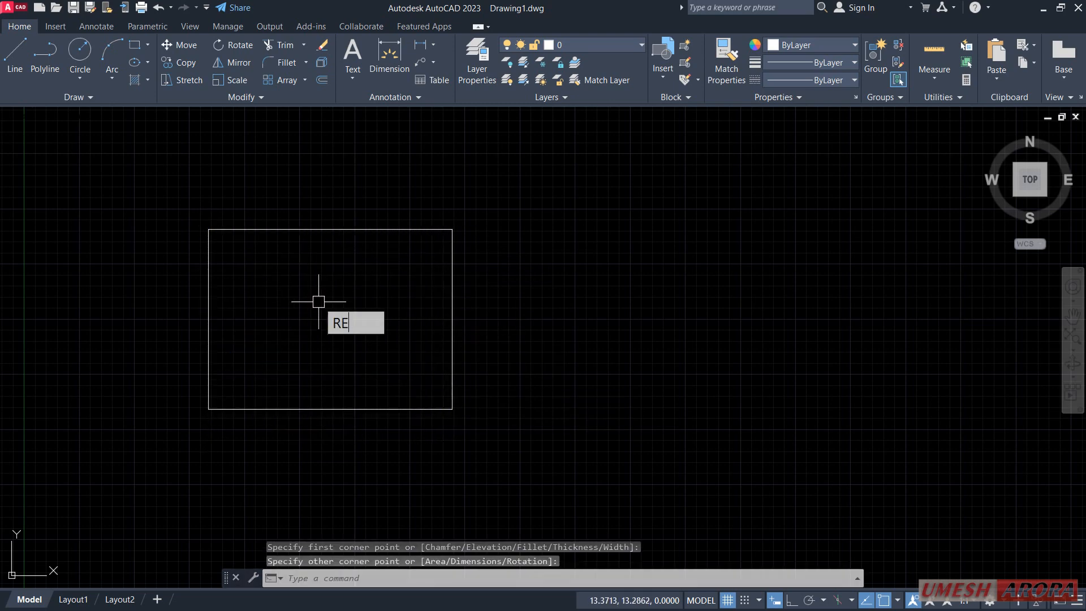
text(C)
key(Return)
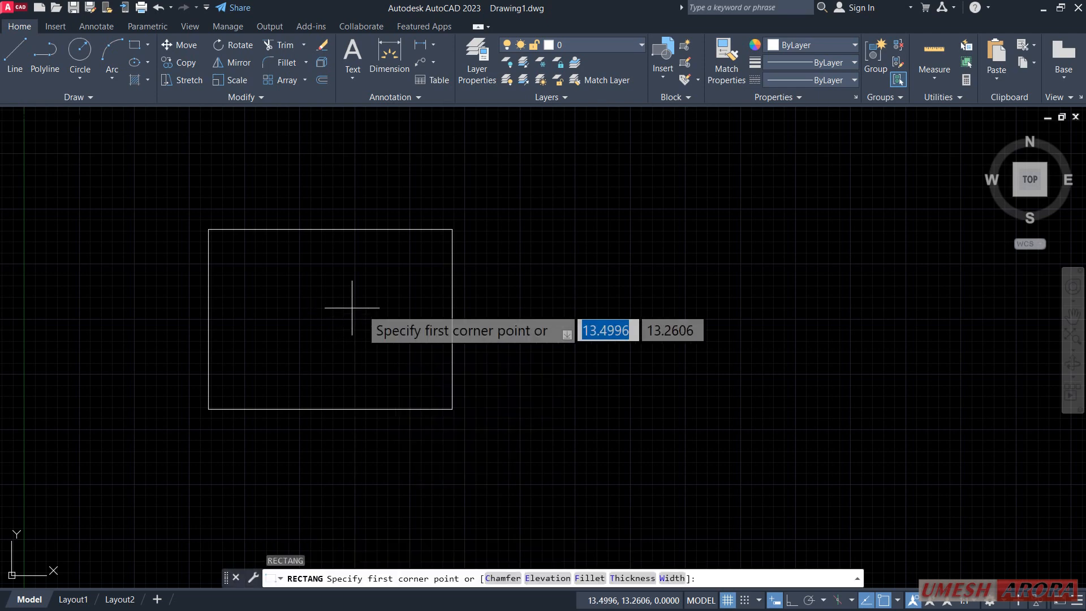
click(579, 279)
click(784, 405)
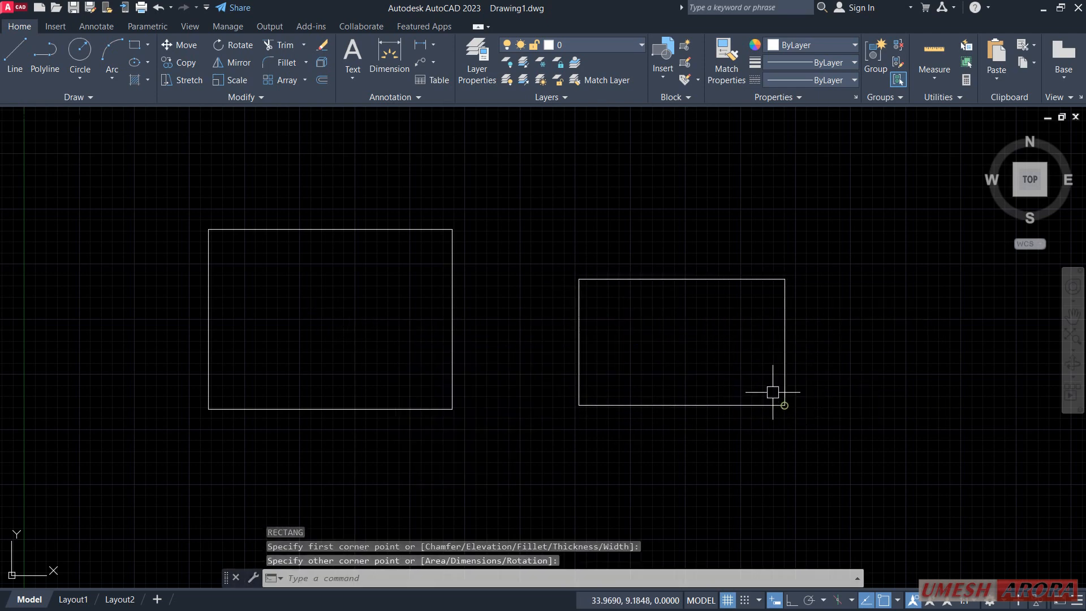
Draw a 3-Point arc between the large rectangle's two upper corners, bulging upward above its top edge
click(120, 81)
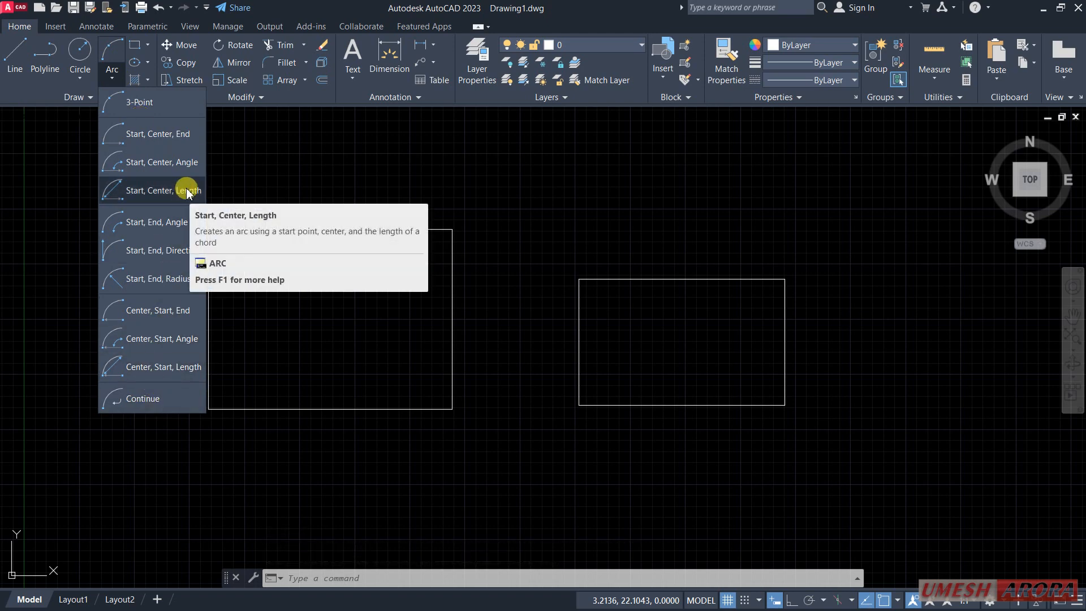
click(131, 108)
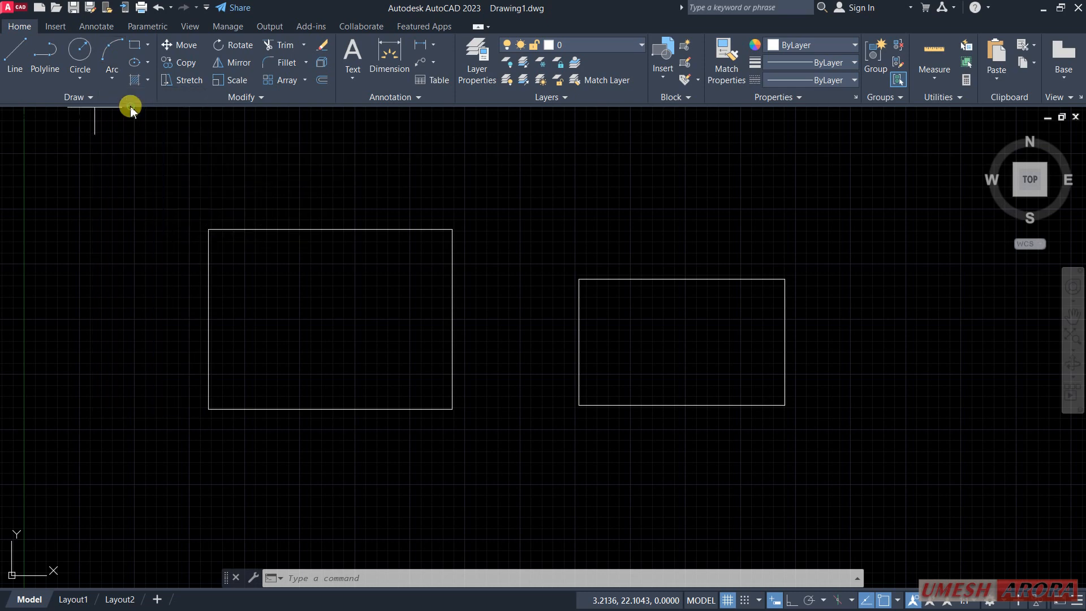
click(209, 229)
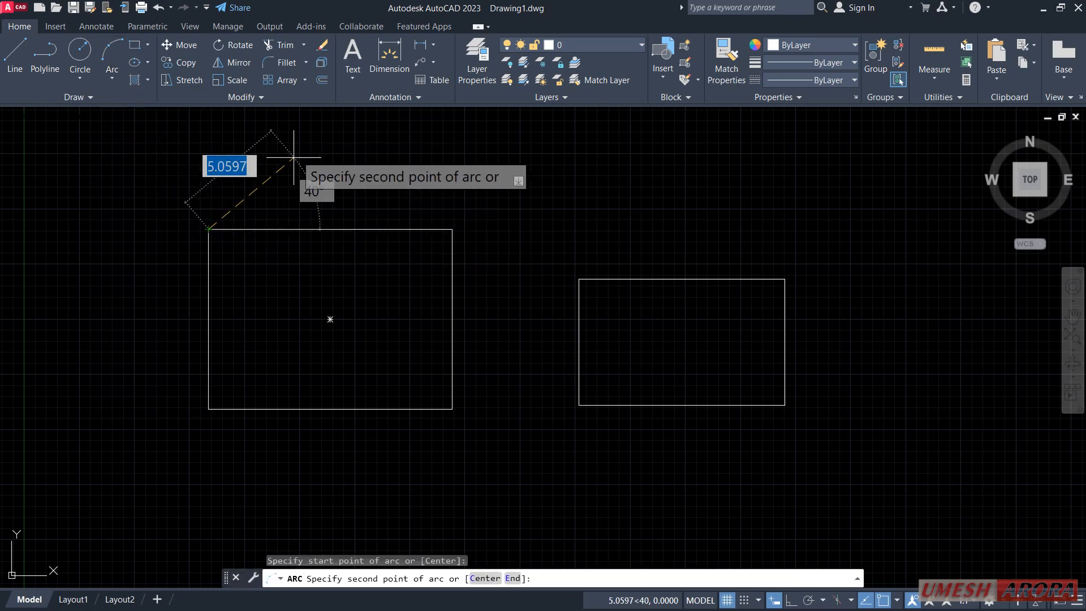
click(336, 145)
click(452, 229)
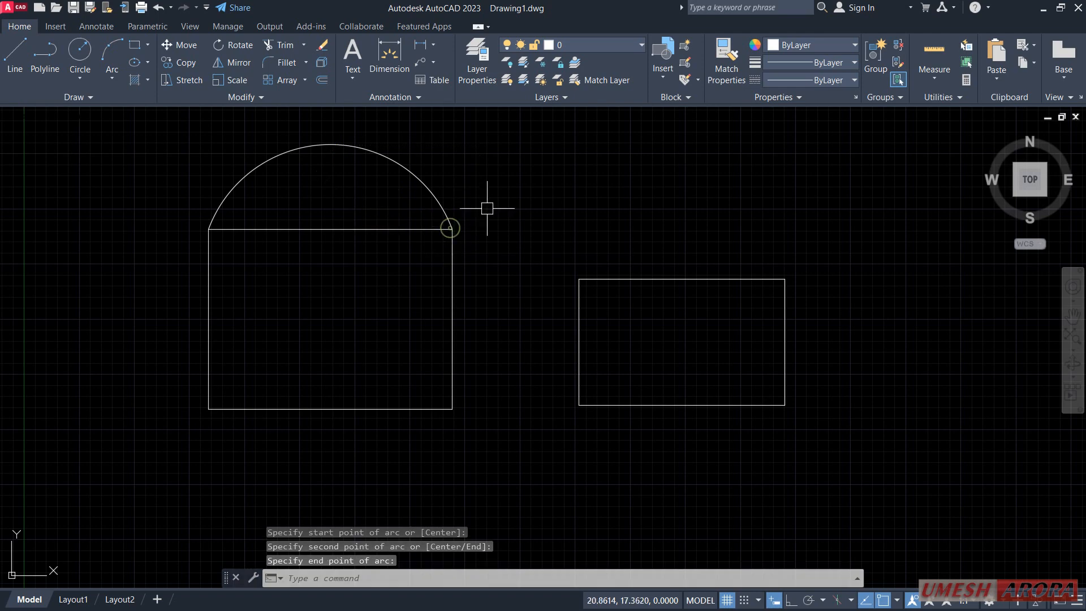
Draw another 3-Point arc between the large rectangle's upper corners, curving downward inside the rectangle
click(112, 52)
click(208, 229)
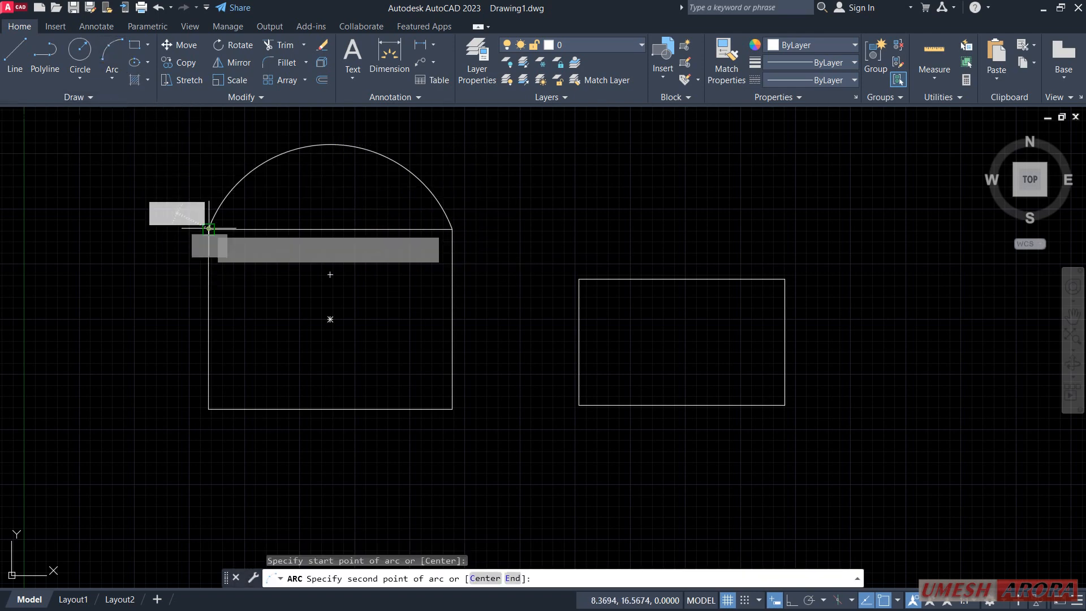
click(331, 275)
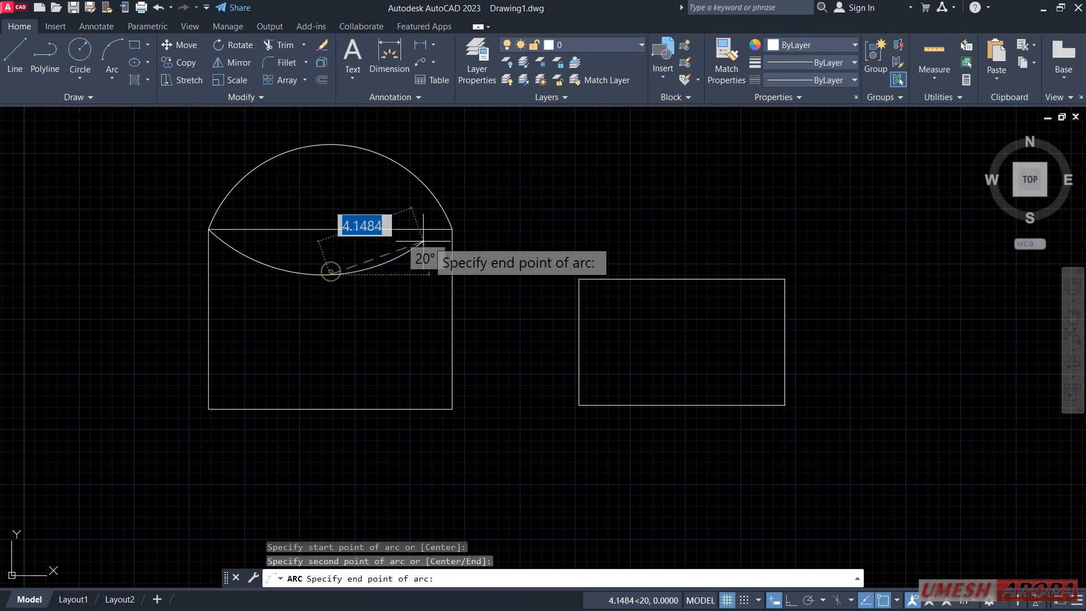
click(452, 231)
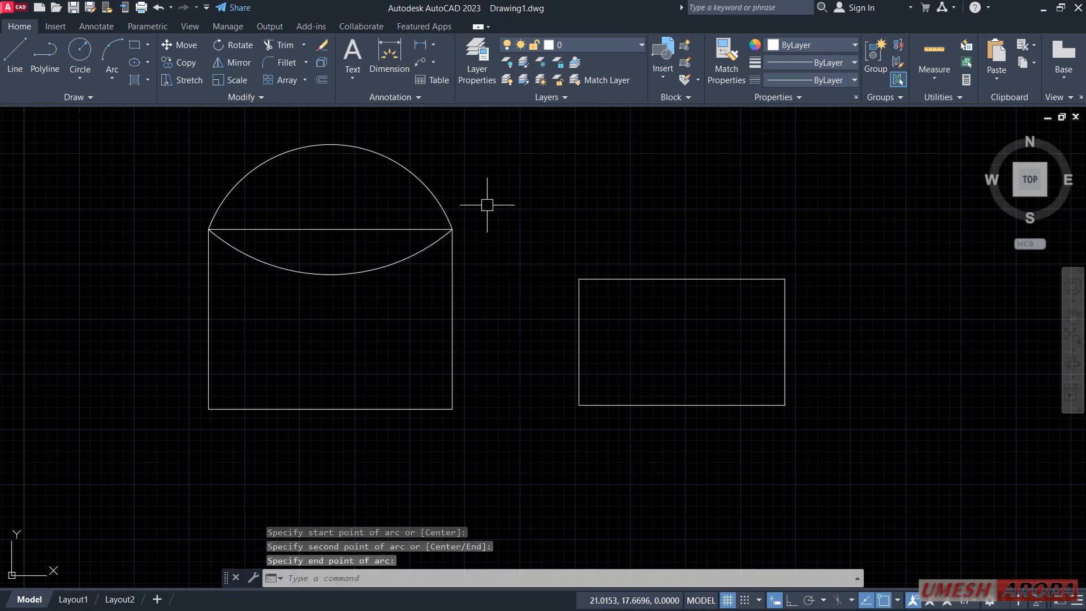
Draw a Start, Center, End arc from the large rectangle's lower-right corner to its upper-right corner, centred on the right edge's midpoint
click(109, 79)
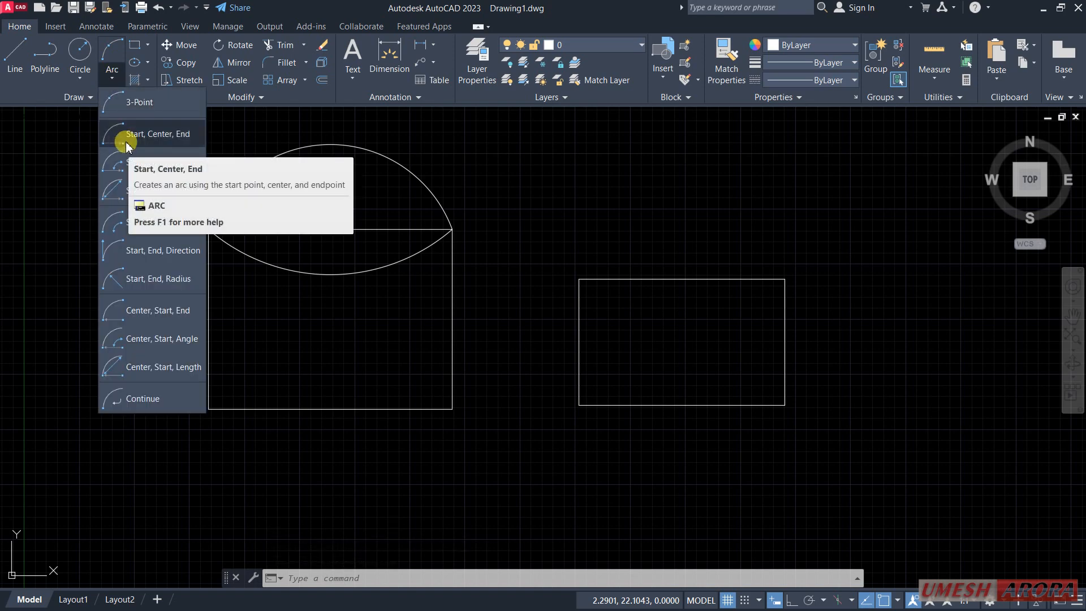
click(126, 136)
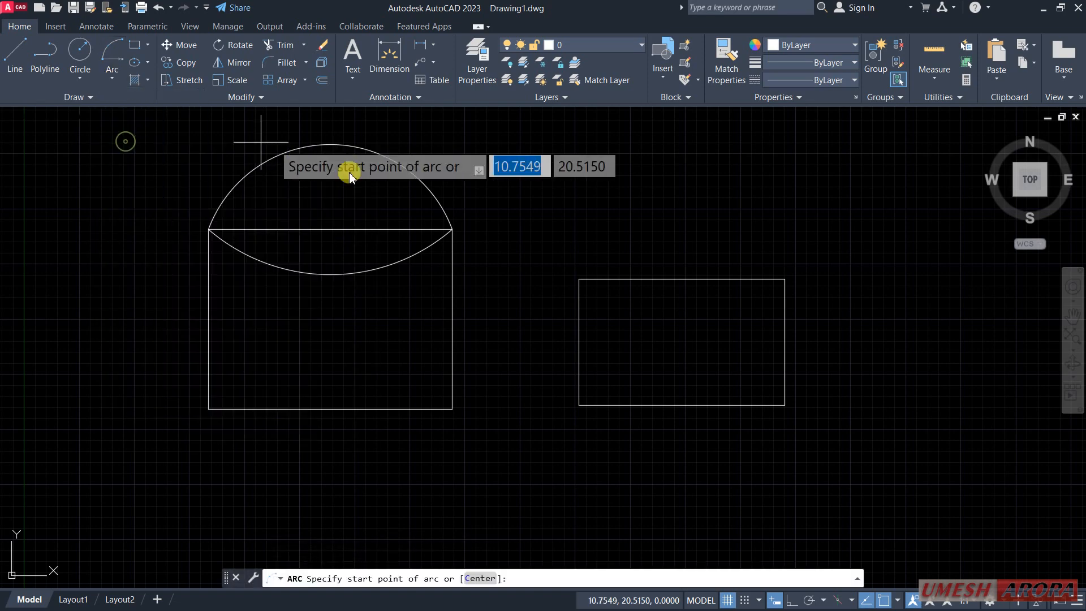
click(451, 408)
click(452, 317)
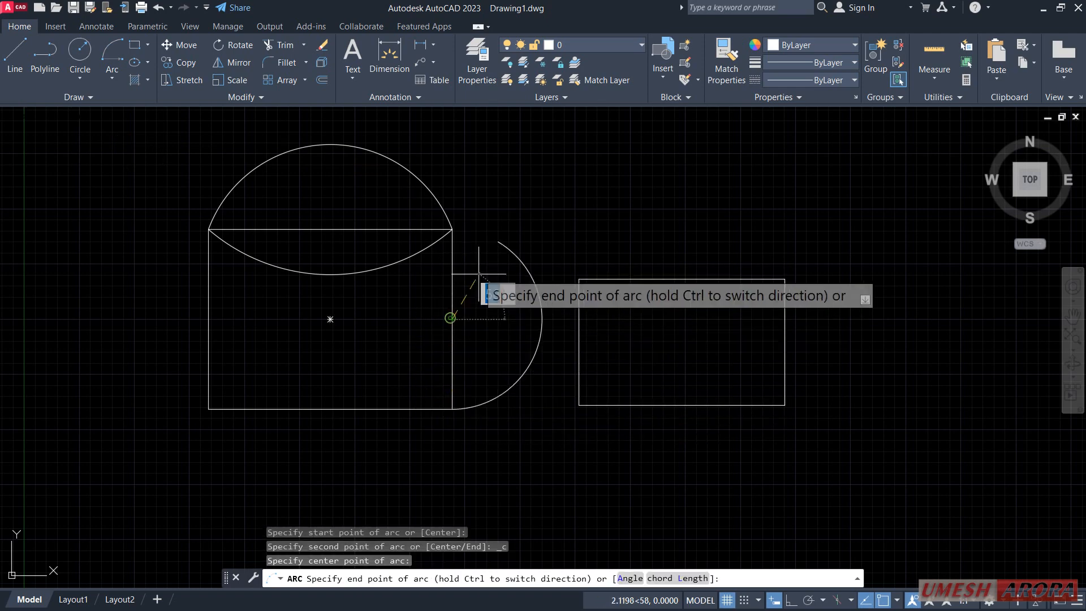
click(453, 227)
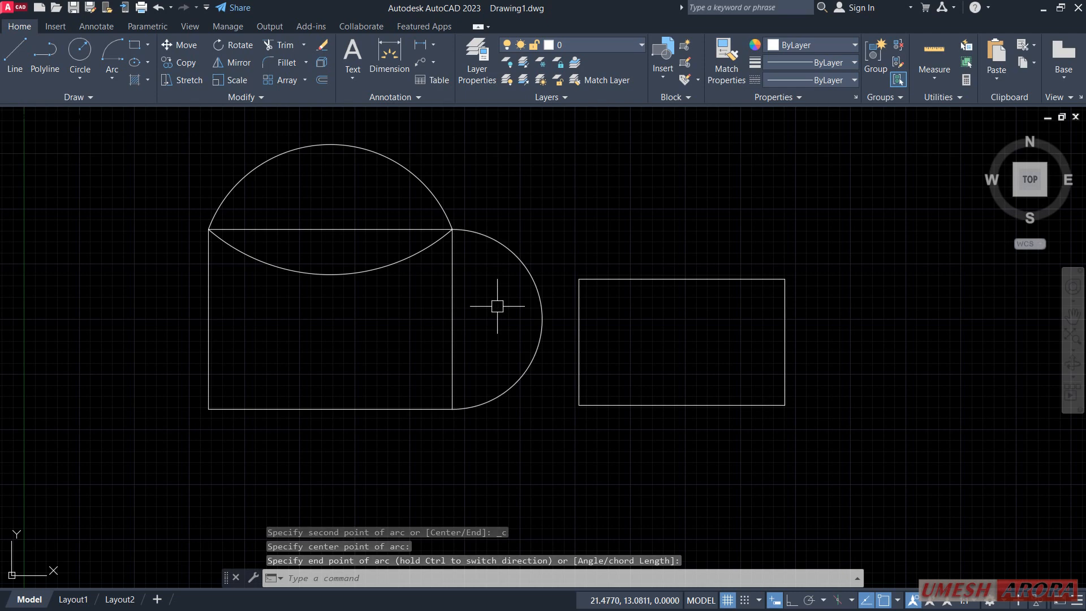
Draw a Start, Center, Angle arc from the large rectangle's upper-left corner, centred on the left edge's midpoint, with a 90° included angle
click(118, 79)
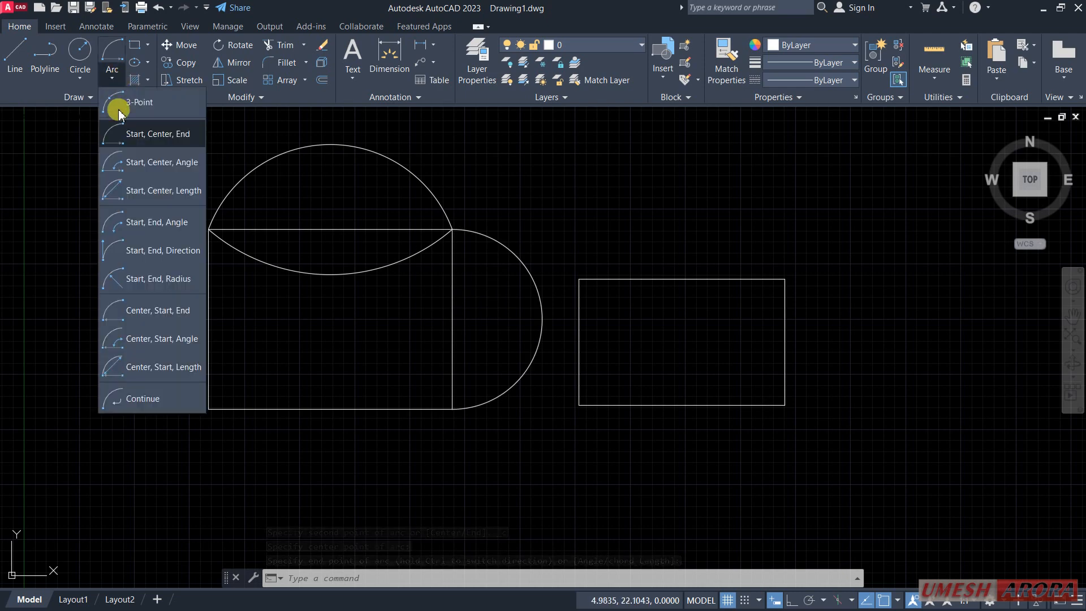
click(124, 164)
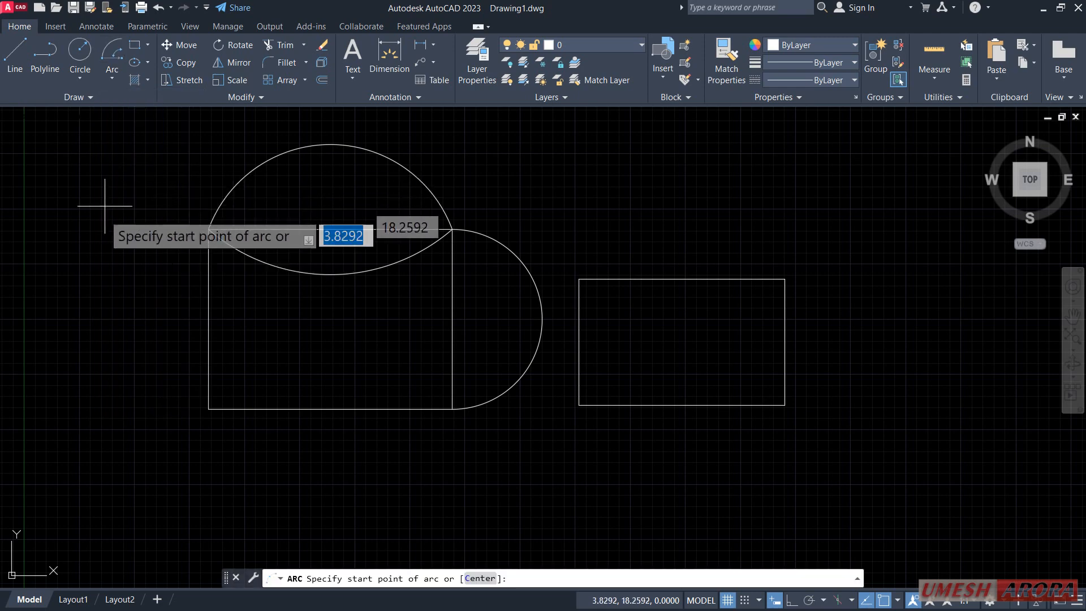
click(208, 229)
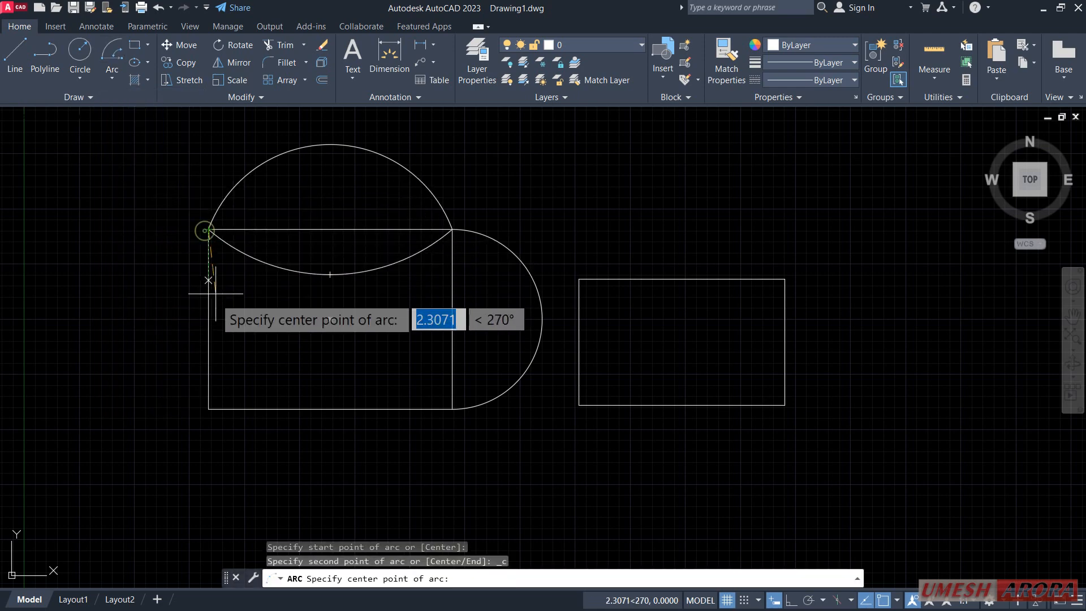
click(208, 319)
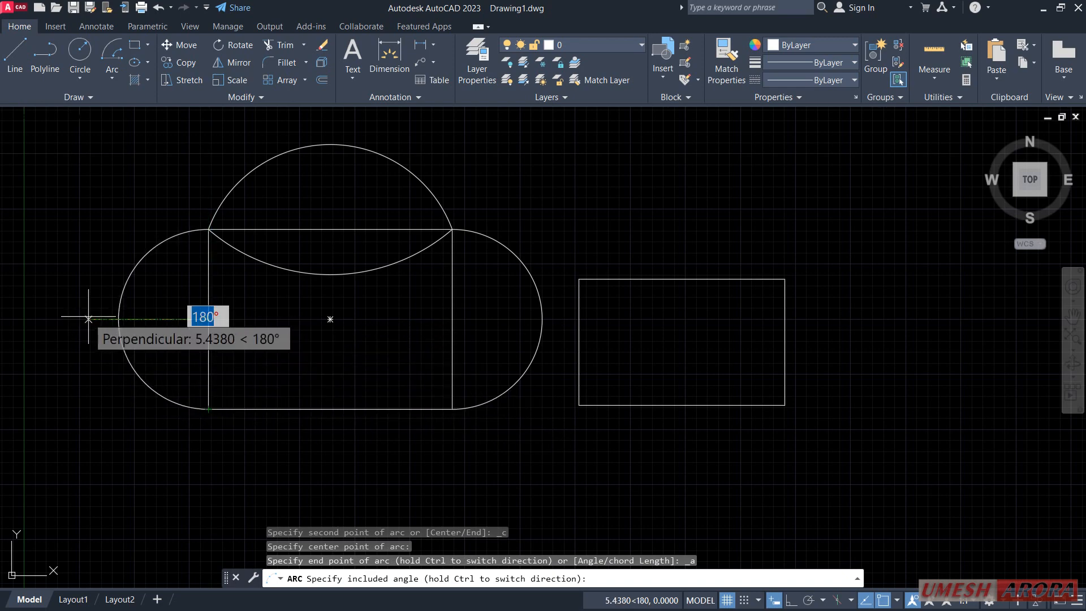
text(9)
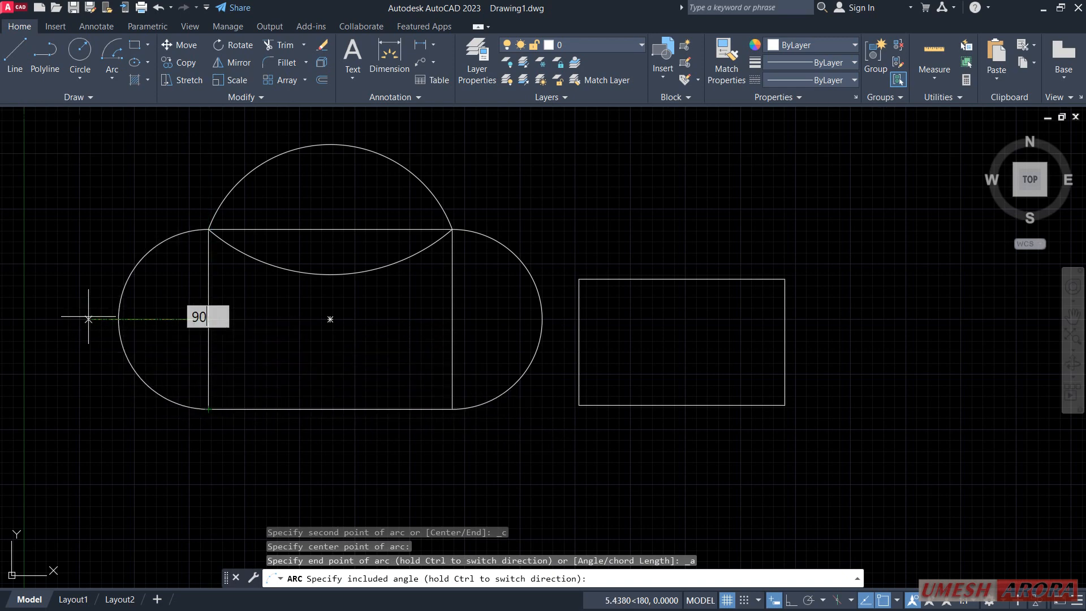
text(0)
key(Return)
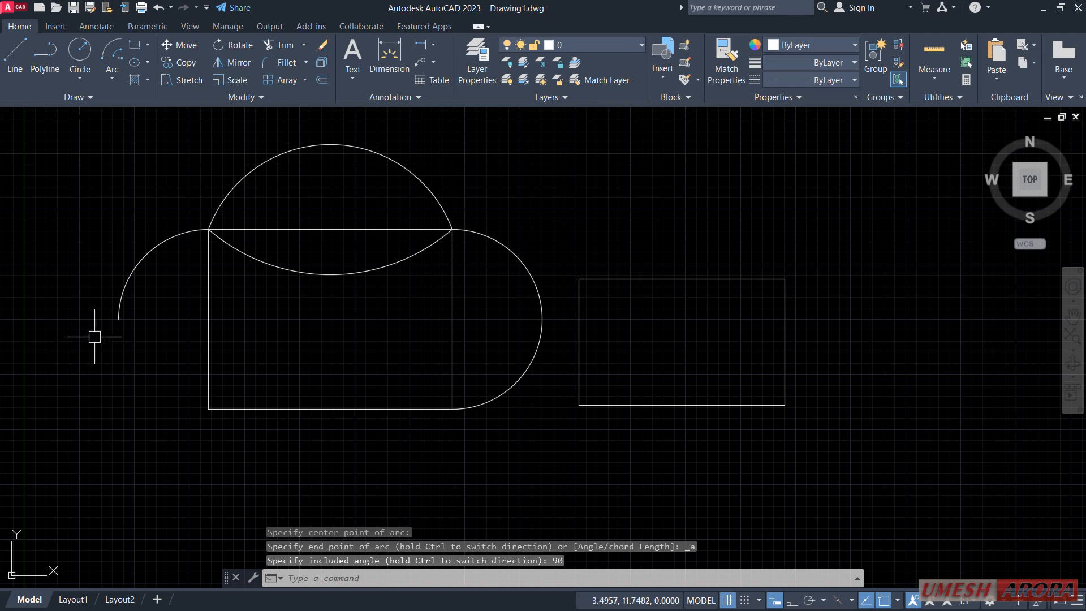
Draw a Start, Center, Length arc from the large rectangle's lower-left corner, centred on the bottom edge's midpoint, with a chord length of 11
click(112, 78)
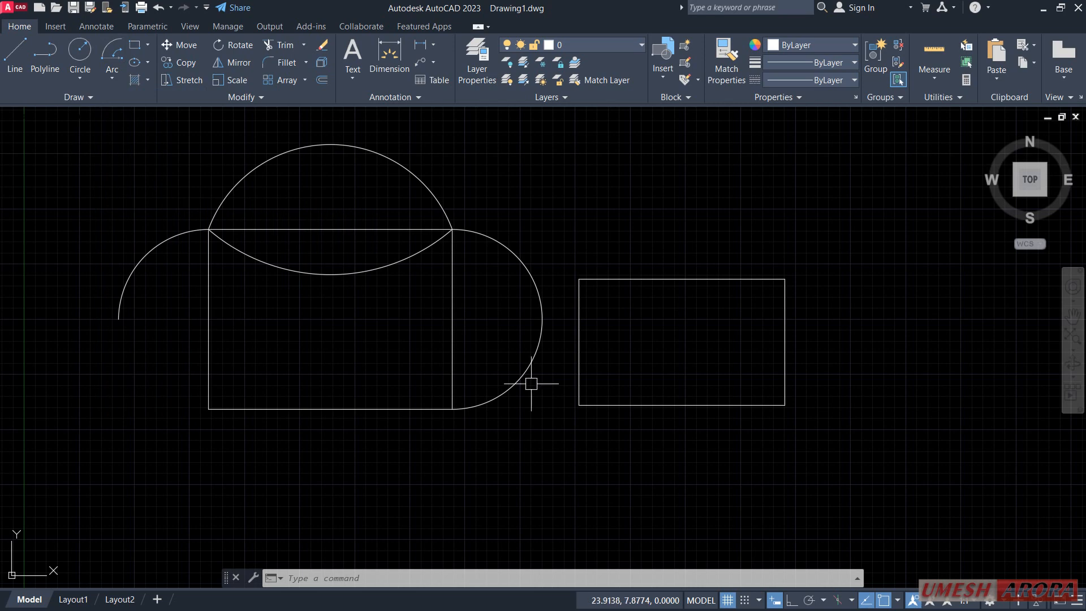
click(115, 82)
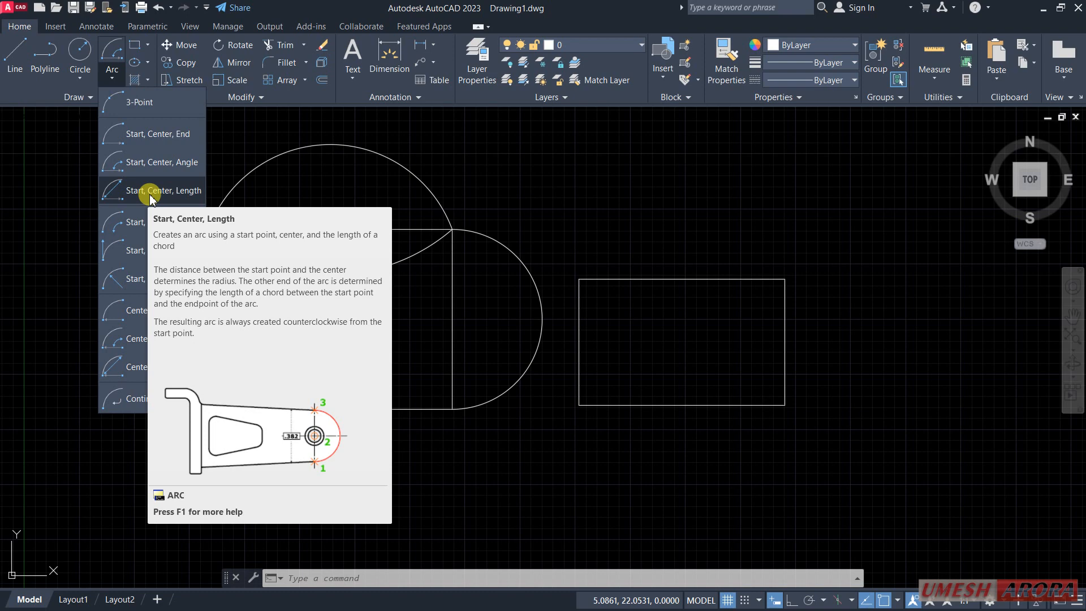
click(151, 192)
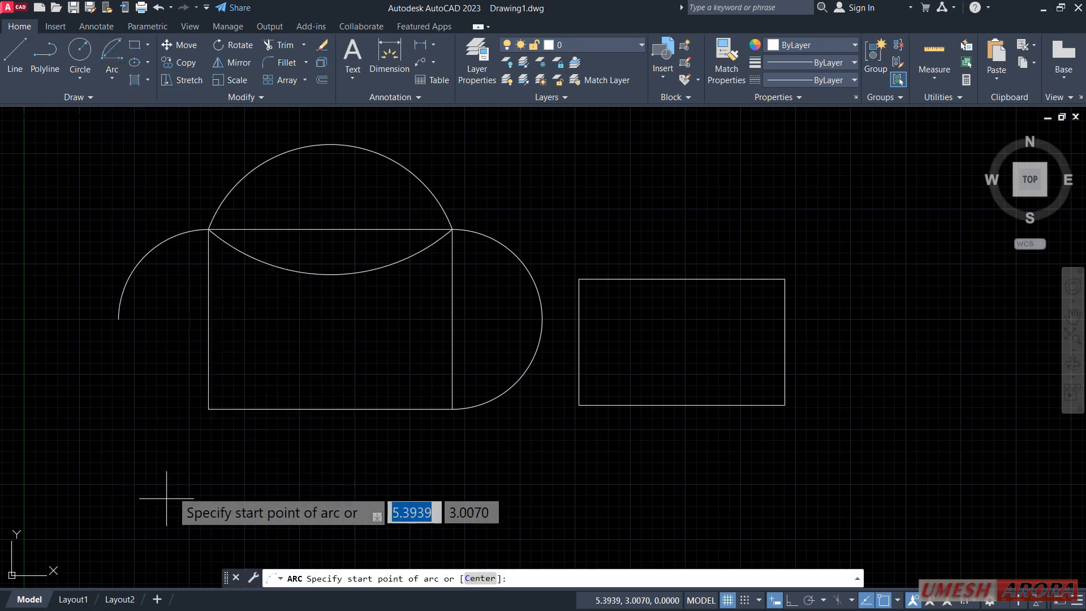
click(208, 408)
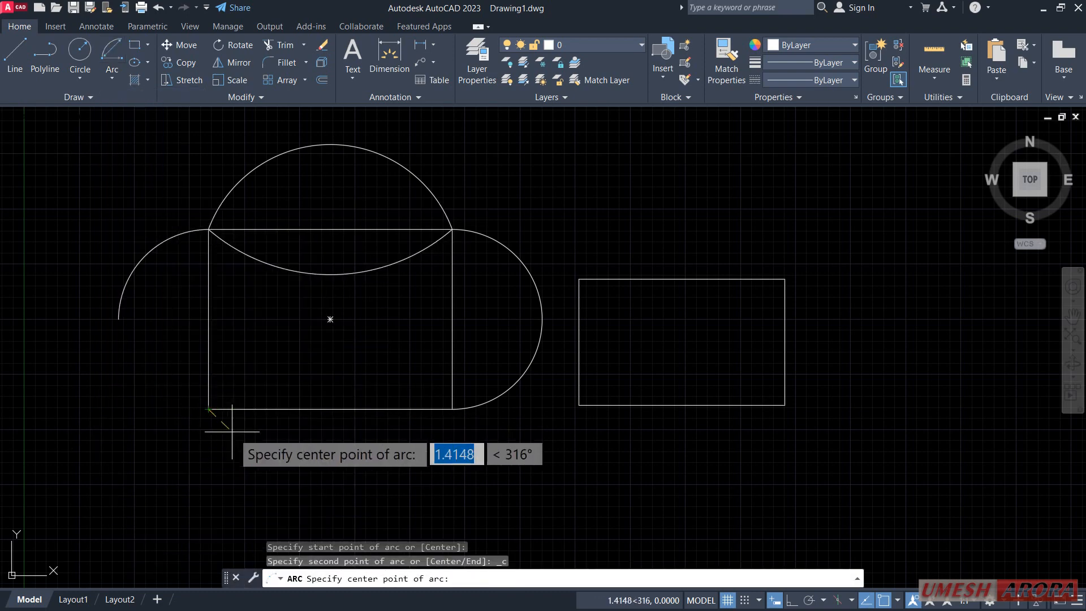
click(332, 408)
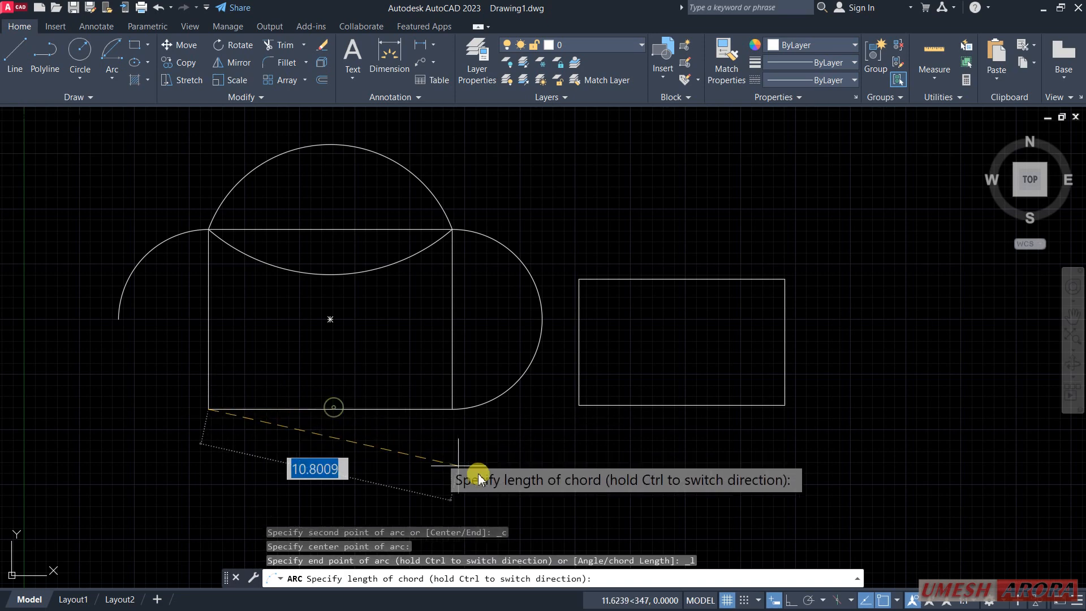
middle_drag(463, 496, 379, 355)
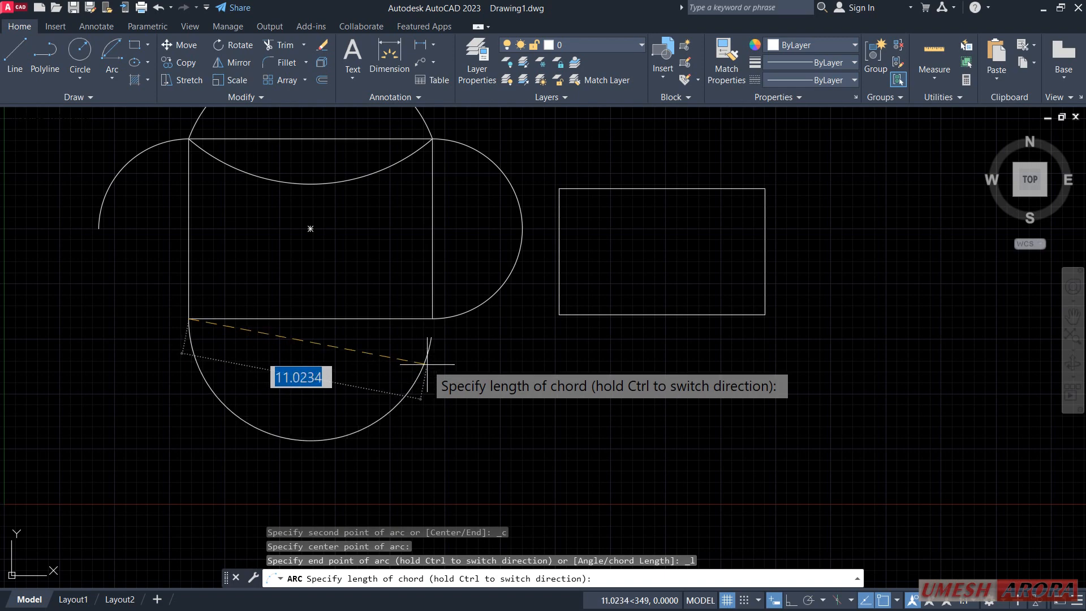
text(11)
key(Return)
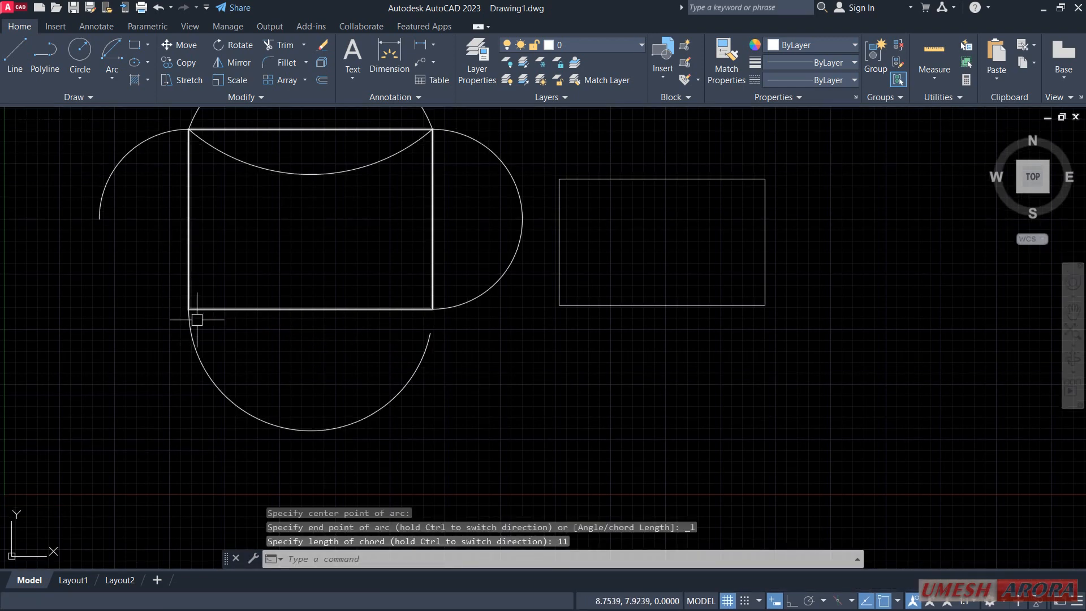
Draw a line from the large rectangle's lower-left corner to the free end of the bottom arc and select it
click(16, 67)
click(188, 309)
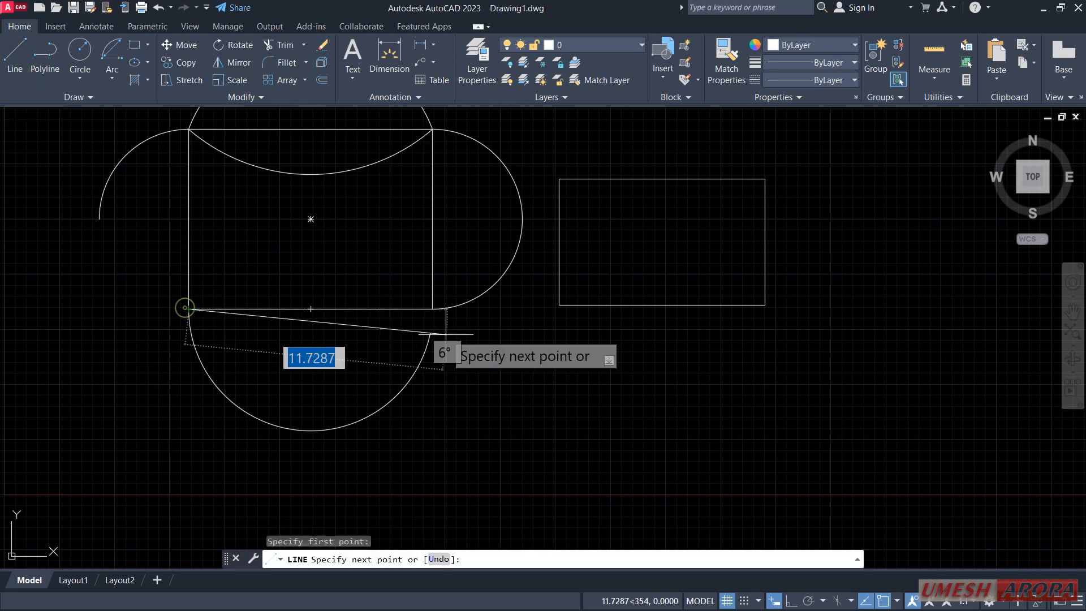
click(430, 333)
right_click(449, 345)
click(424, 343)
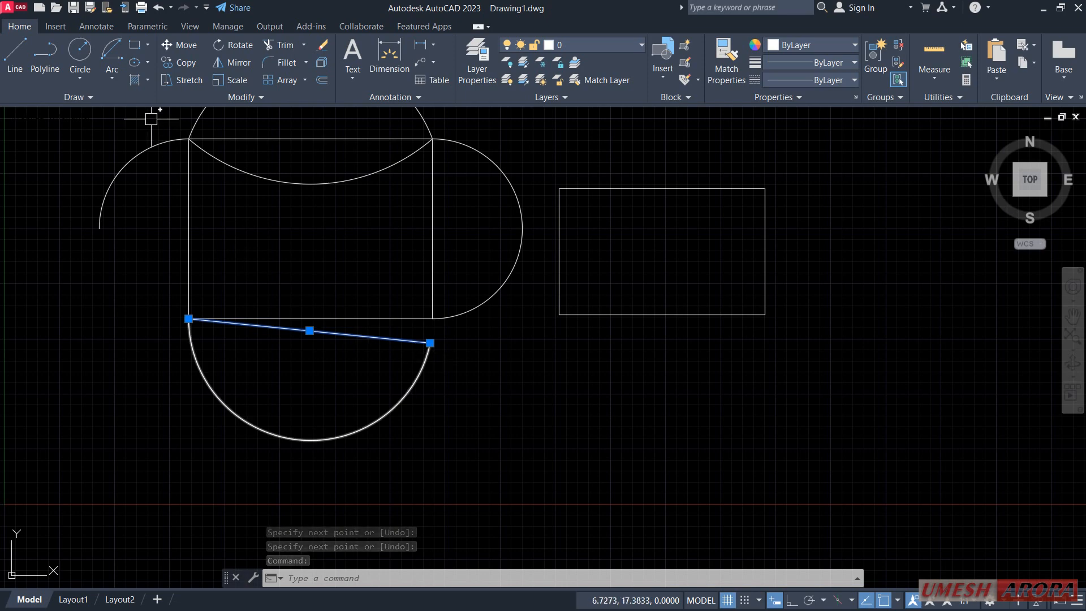
Draw a Start, End, Angle arc between the smaller rectangle's lower-left and lower-right corners with a 55° included angle
click(116, 83)
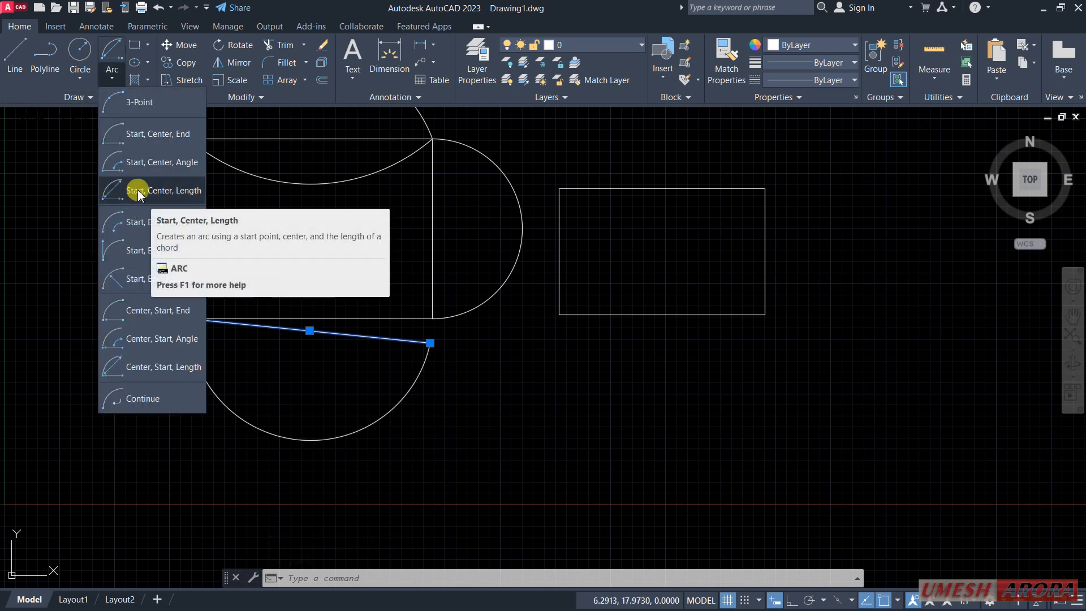
click(139, 223)
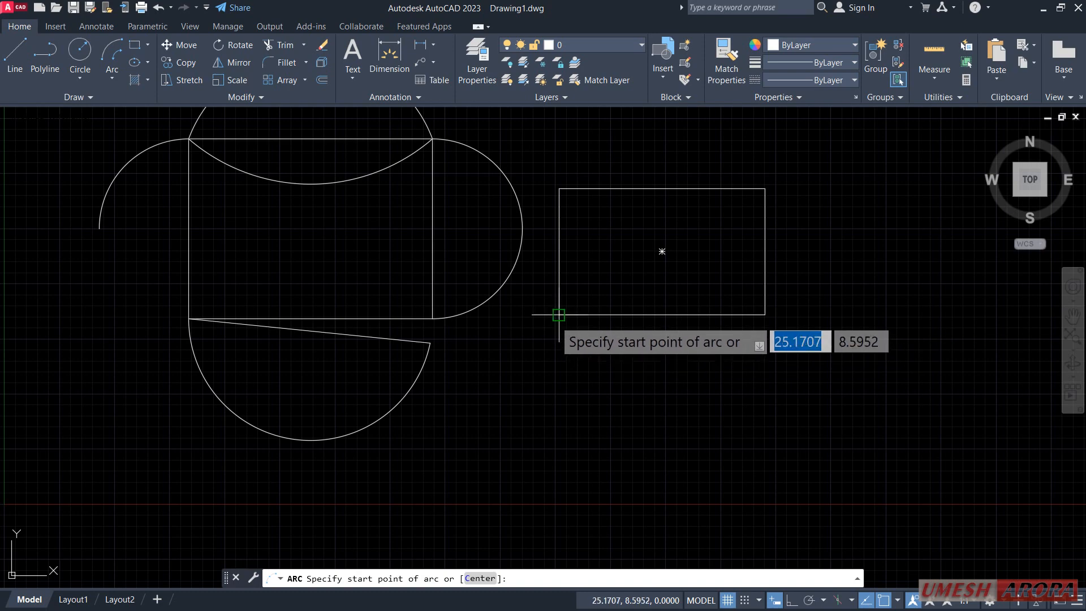
click(559, 314)
click(765, 314)
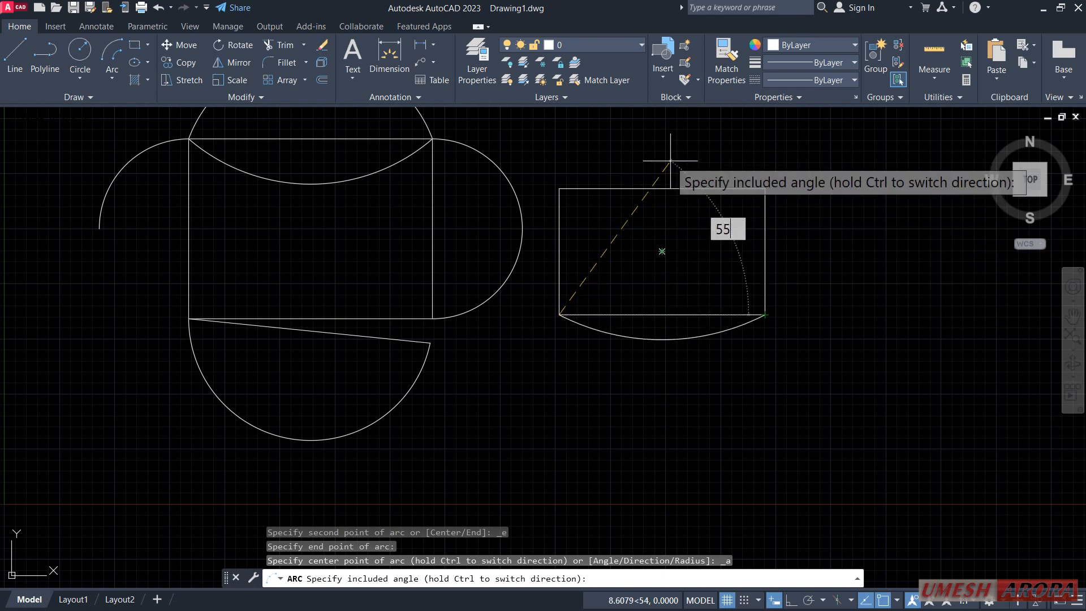
text(55)
key(Return)
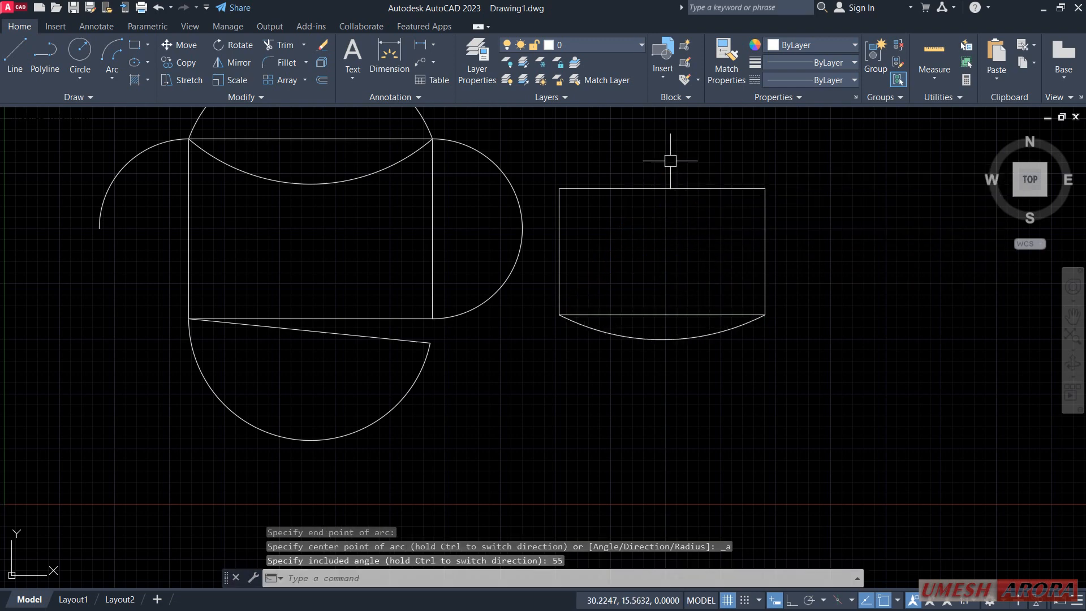
Draw two lines from the centre of the smaller rectangle's bottom arc to the rectangle's lower-left and lower-right corners
middle_drag(589, 266, 450, 331)
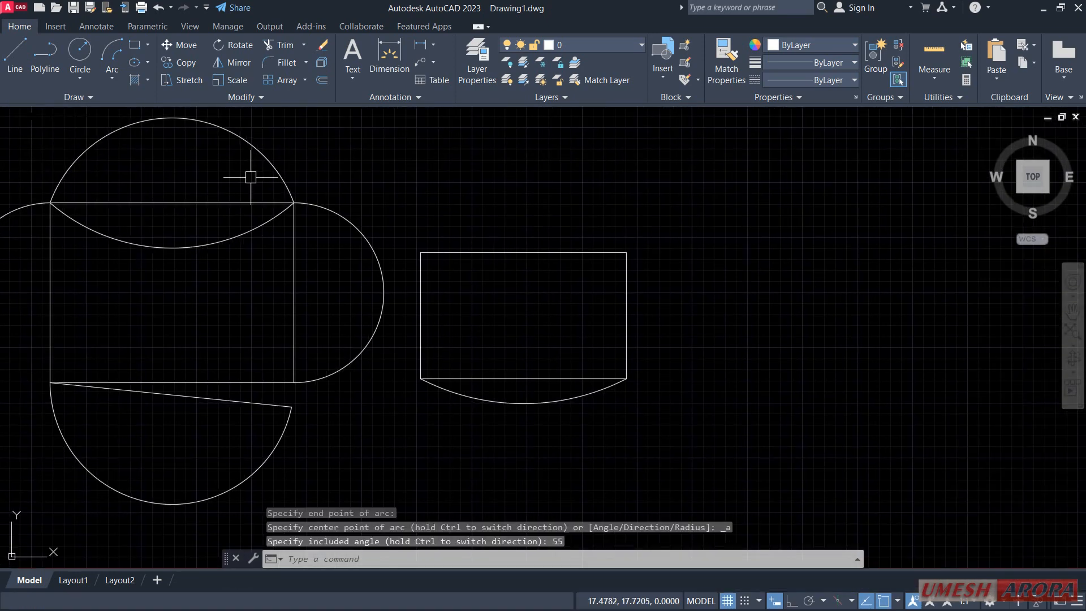
click(12, 71)
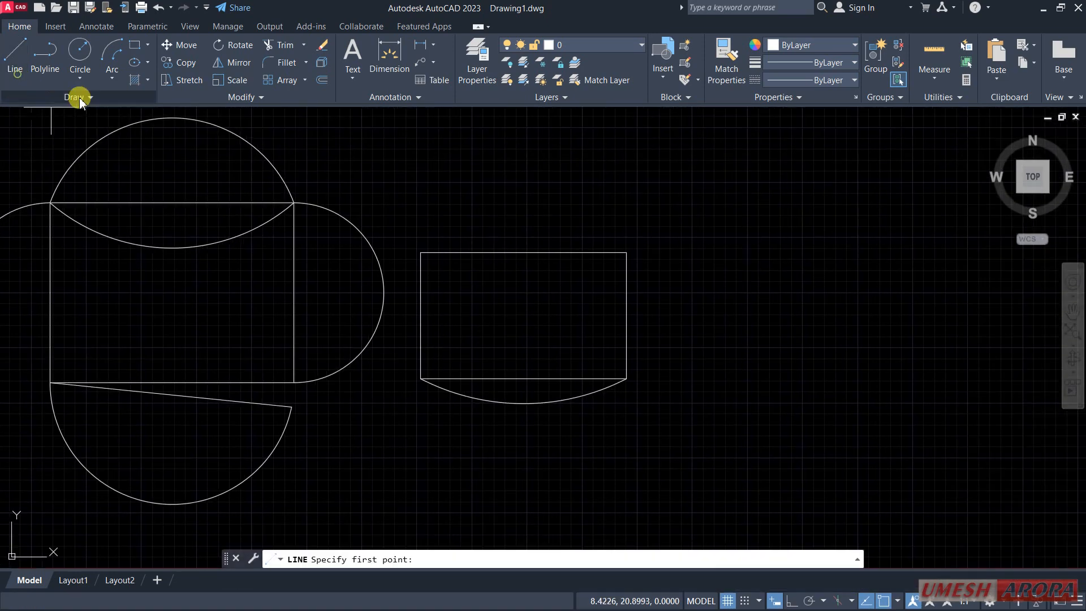
click(523, 180)
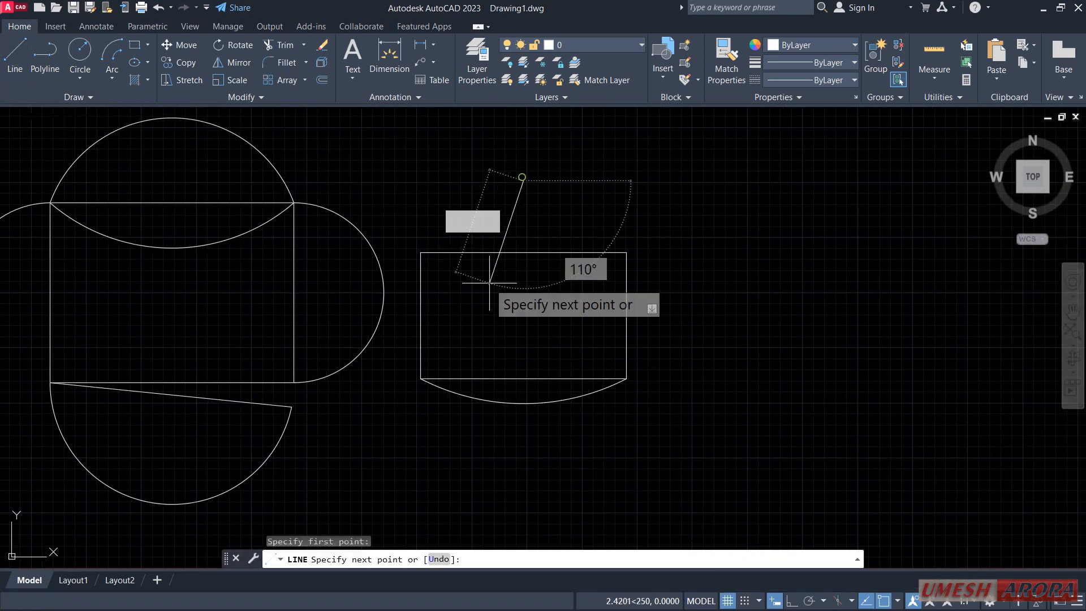
click(421, 378)
key(Escape)
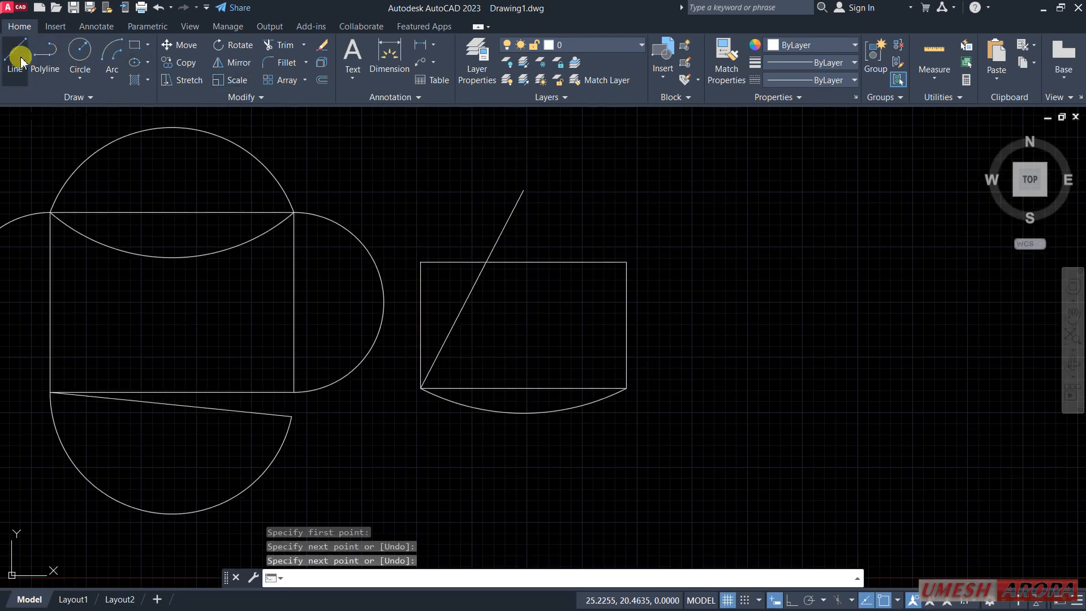
key(Return)
click(523, 191)
click(626, 388)
key(Return)
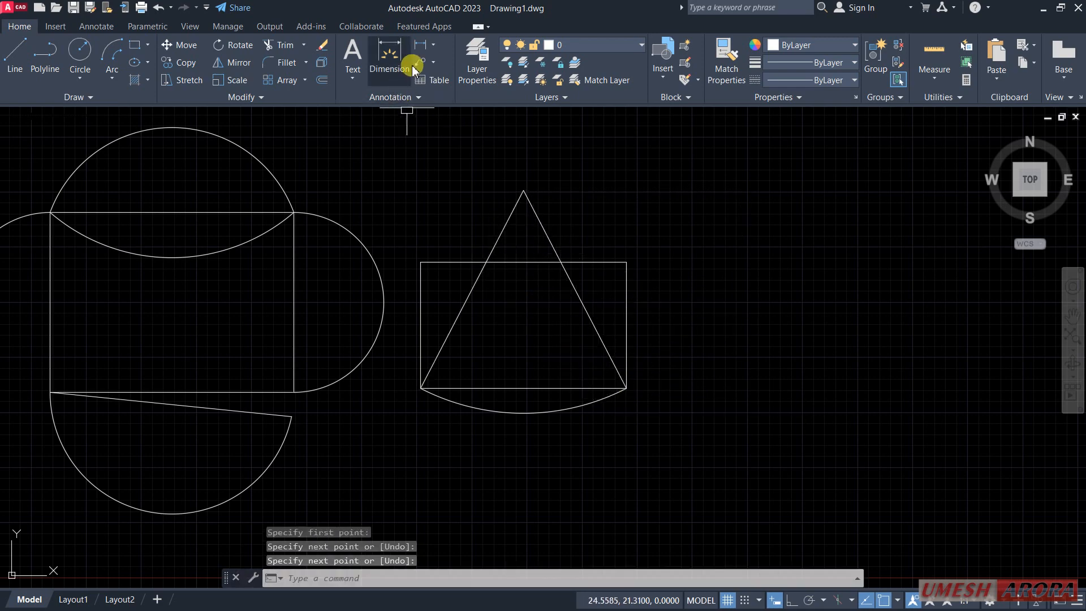
Add an angular dimension between the two sloping lines, placed just below the smaller rectangle's top edge, and inspect it
click(433, 51)
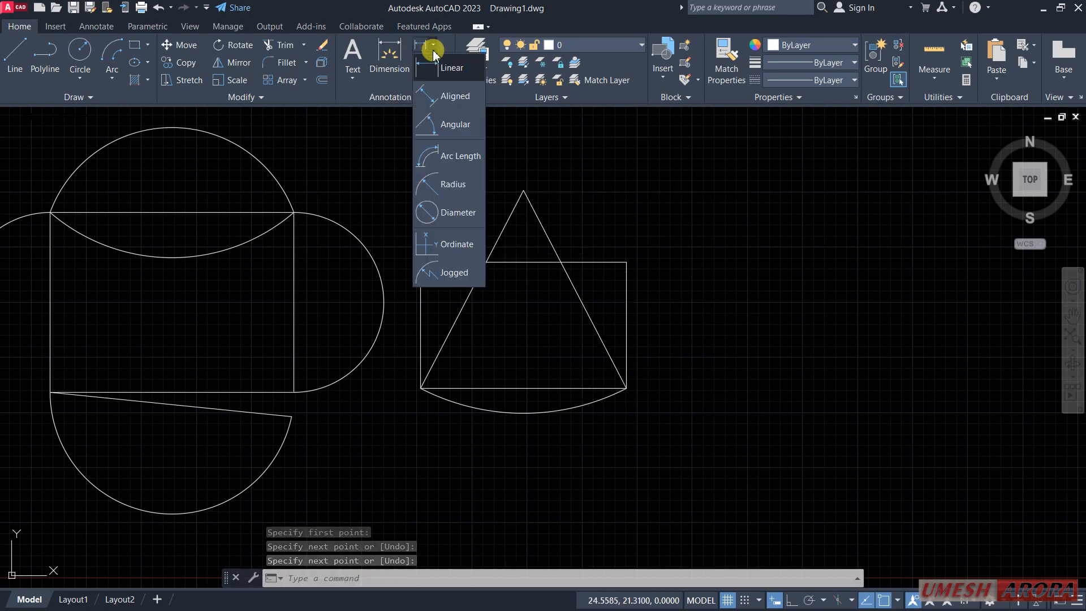
click(443, 114)
click(497, 239)
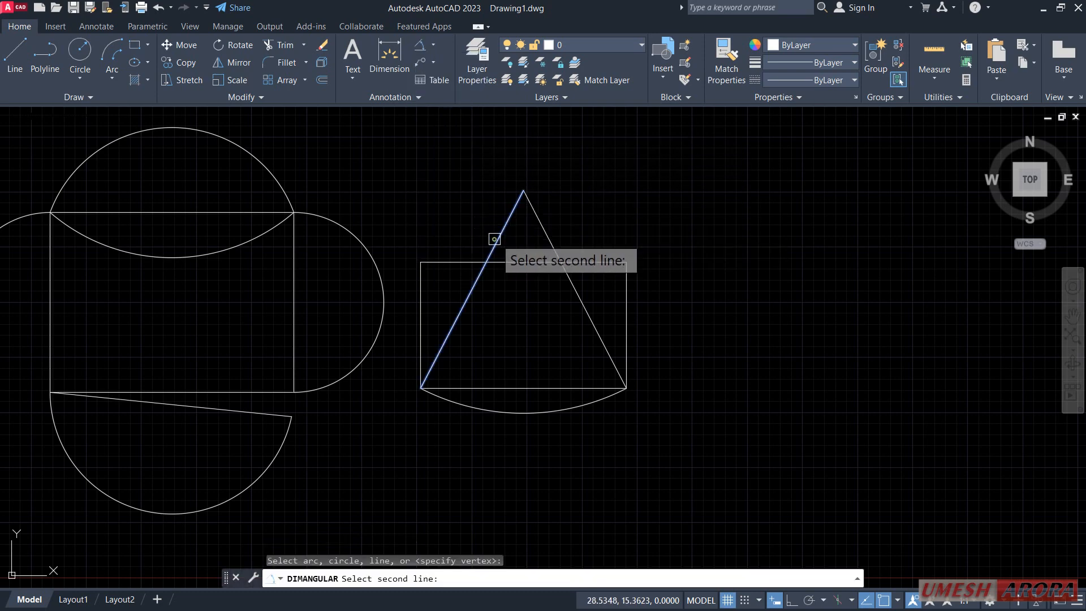
click(540, 232)
click(525, 280)
scroll(525, 281, up, 4)
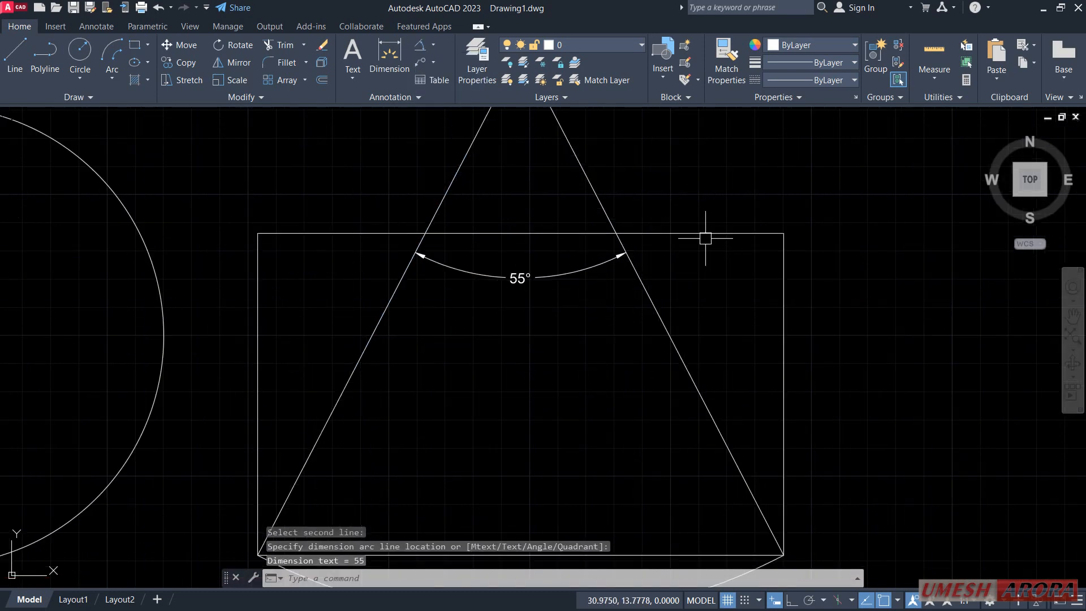
scroll(763, 226, down, 4)
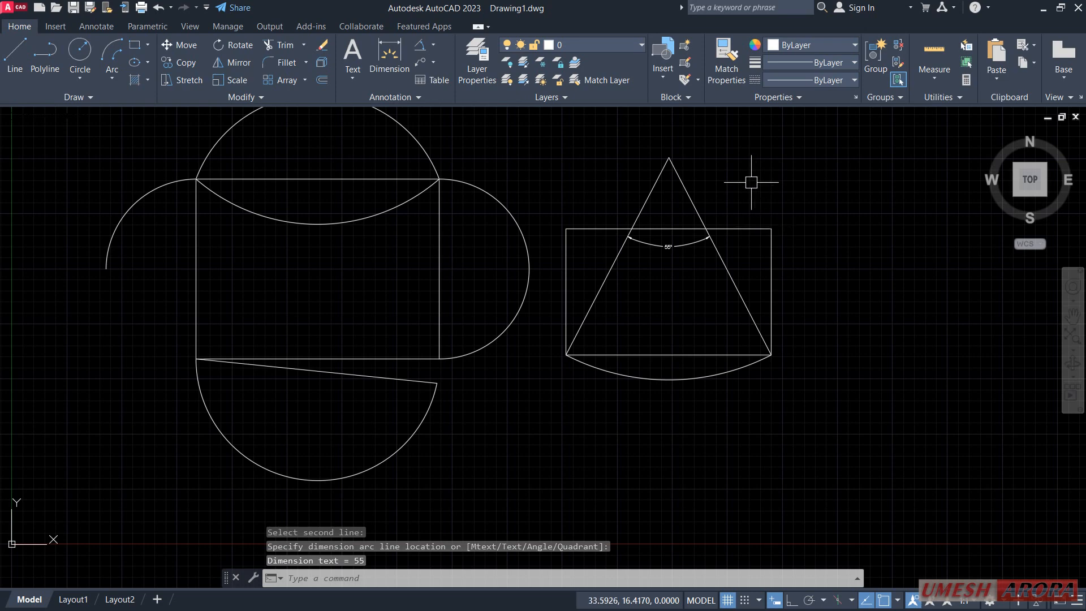
Draw a Start, End, Direction arc from the smaller rectangle's lower-right to upper-right corner with a 55° tangent direction and select it
click(112, 74)
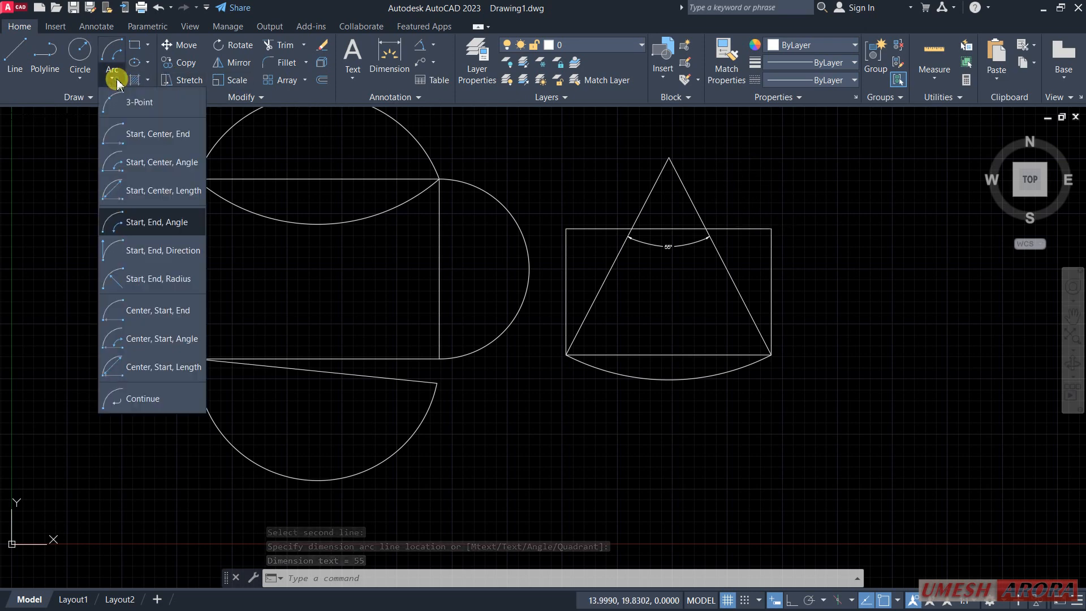
click(148, 254)
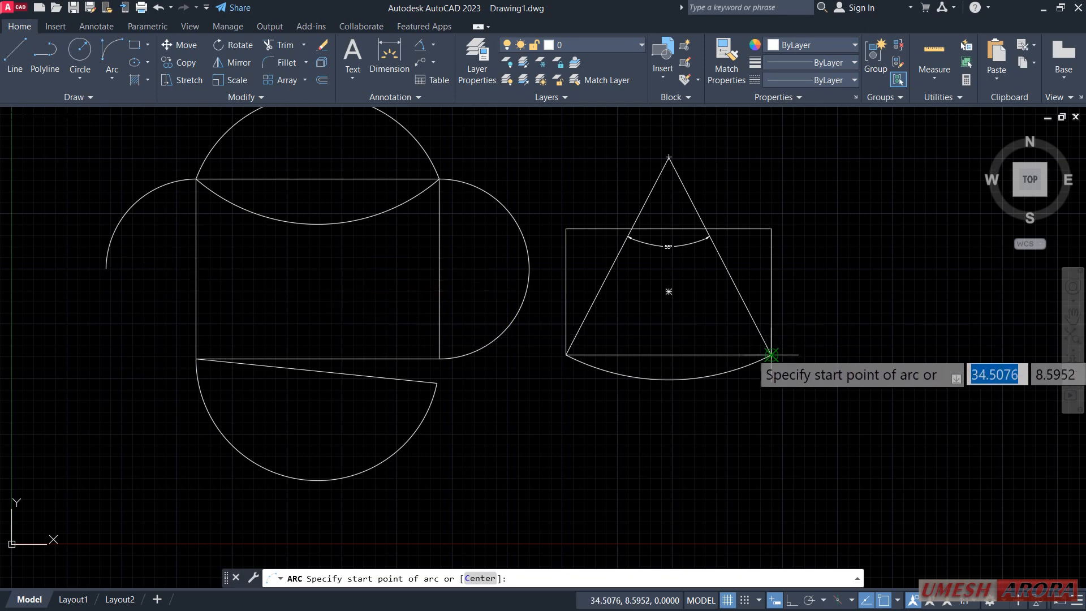
click(771, 355)
click(771, 229)
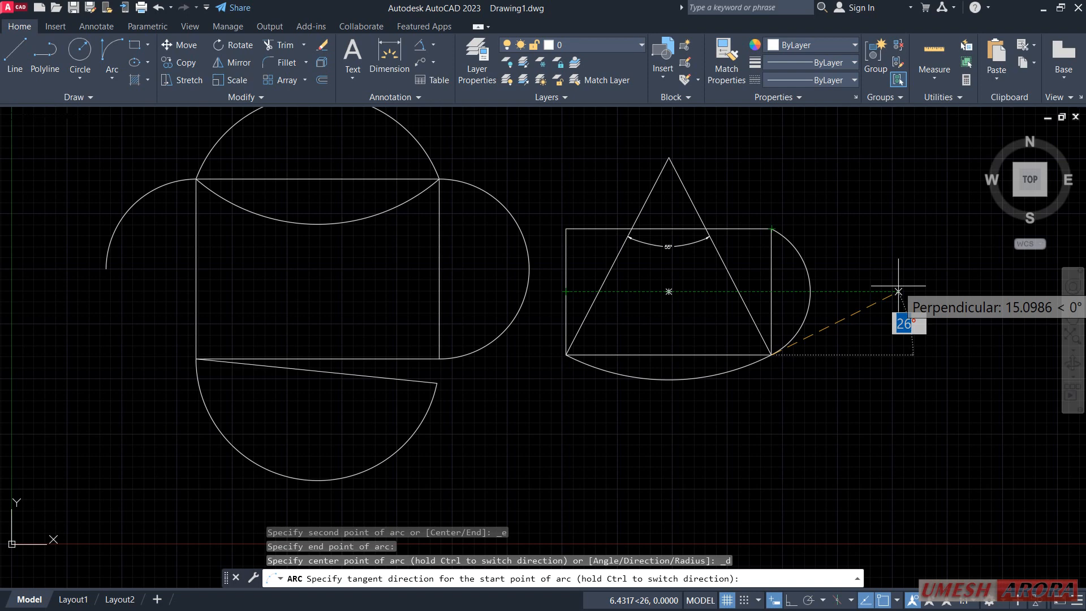
text(55)
key(Return)
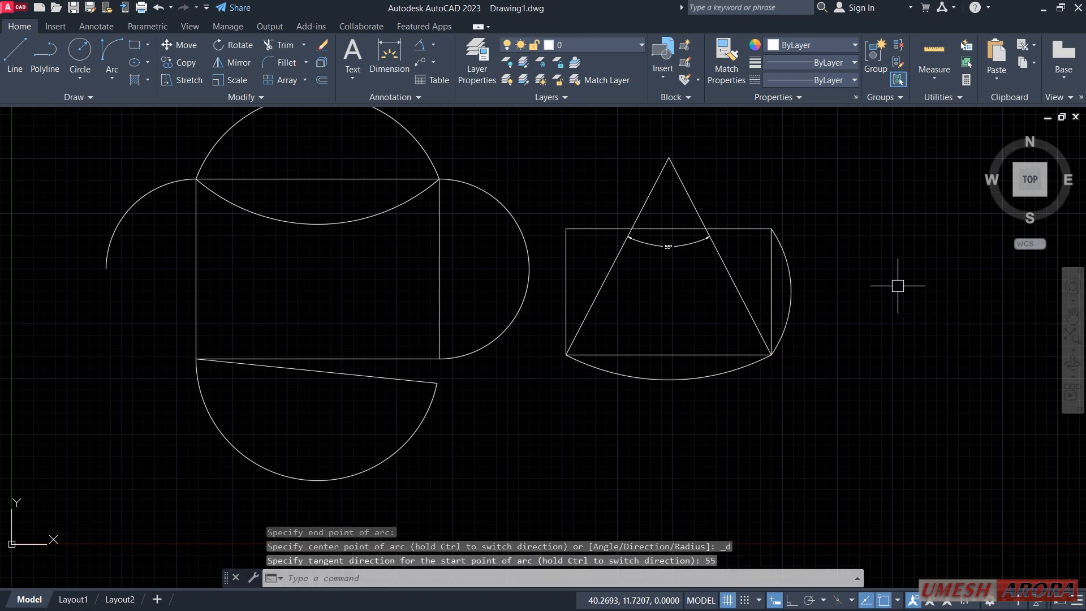
click(790, 285)
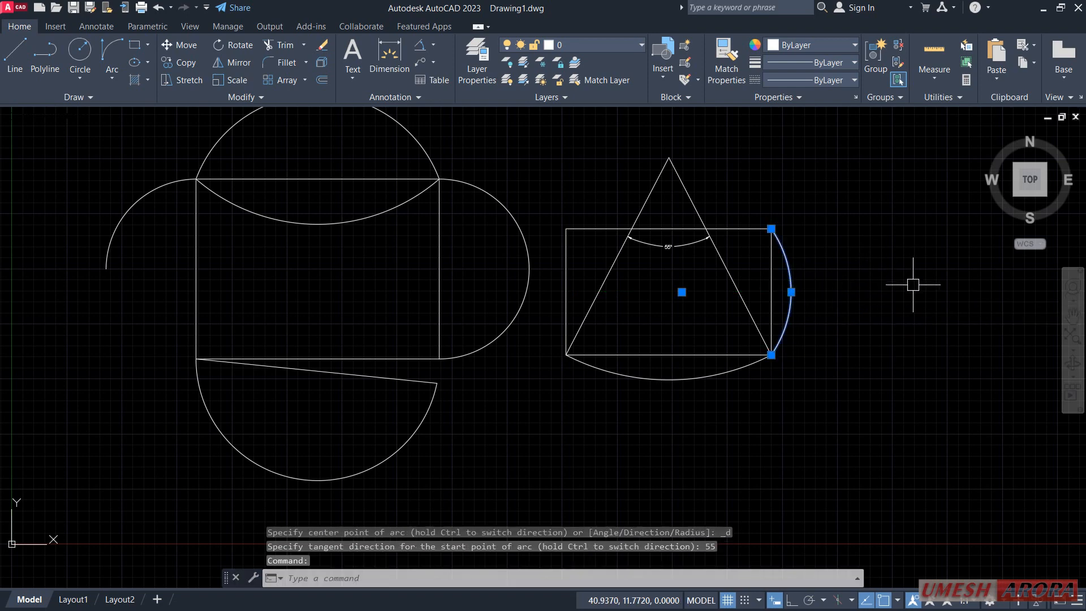
Draw a Start, End, Radius arc from the smaller rectangle's upper-left to lower-left corner with radius 3, then check its radius
click(113, 78)
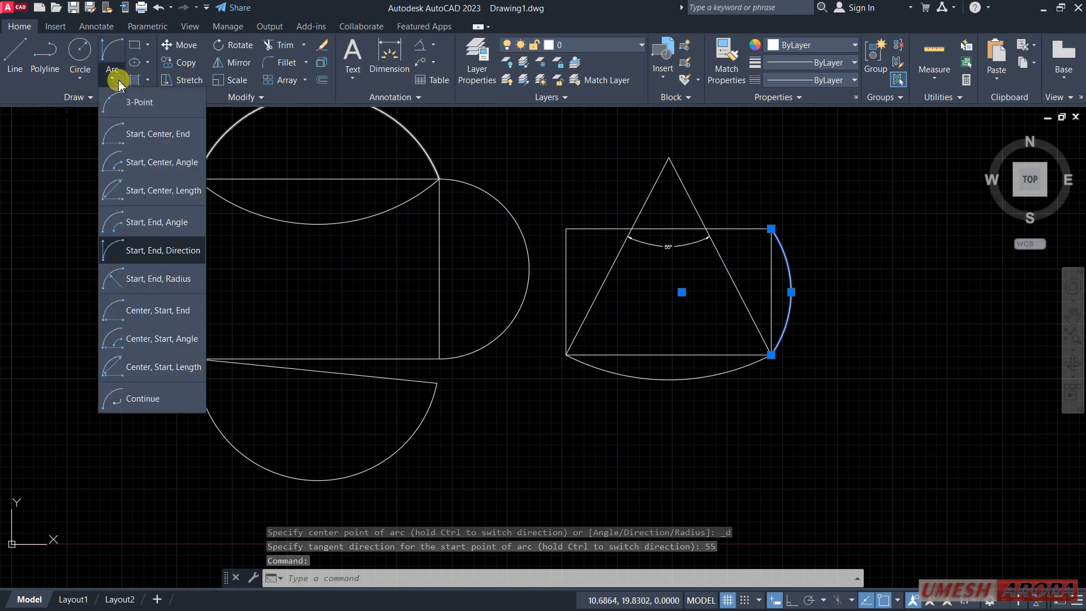
click(156, 278)
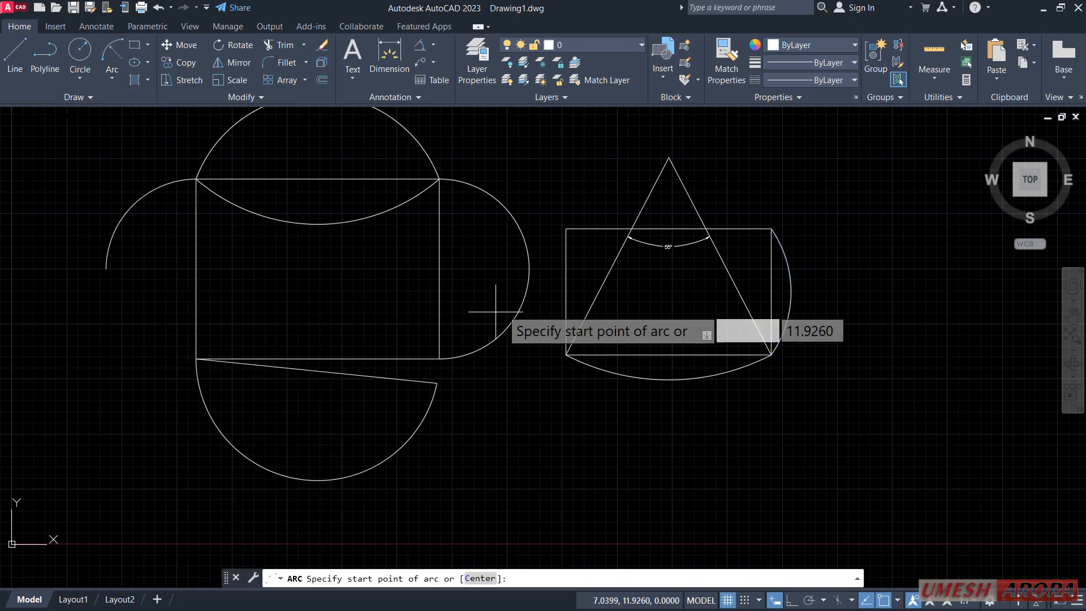
click(566, 229)
click(566, 354)
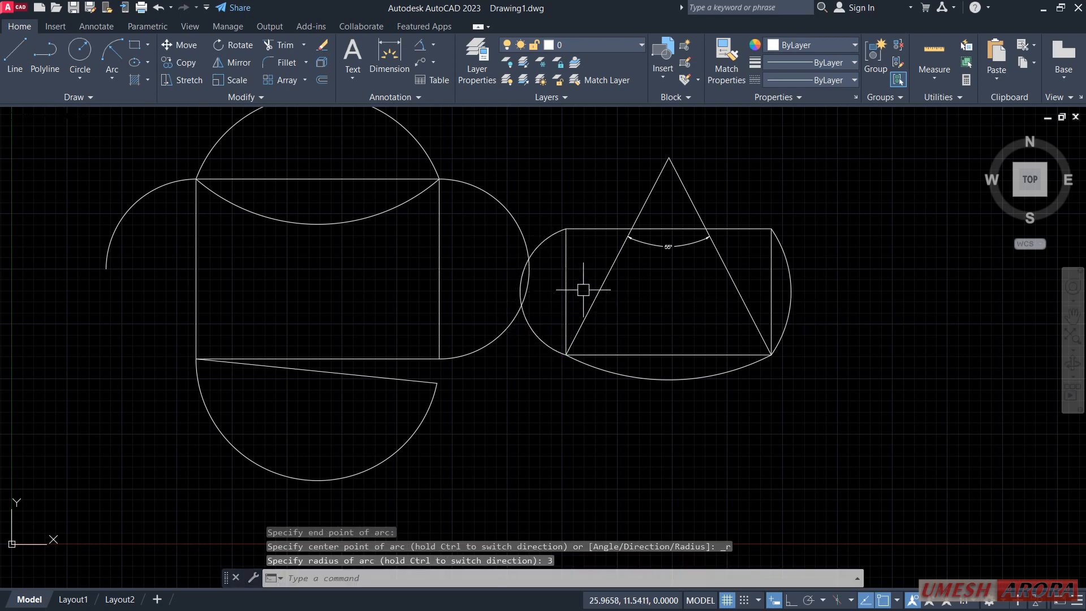
click(544, 245)
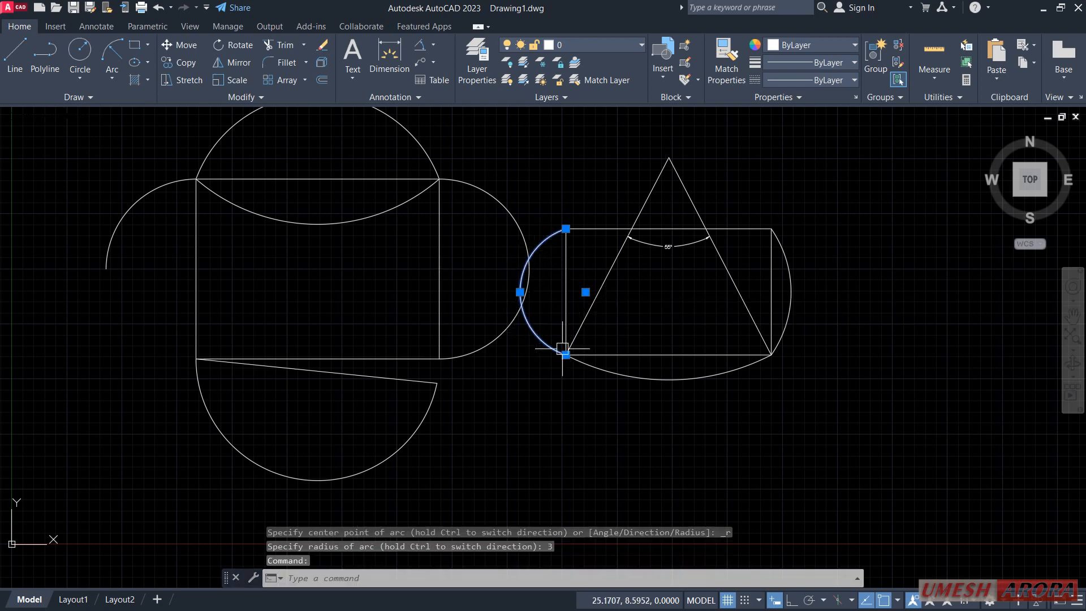
scroll(552, 299, up, 4)
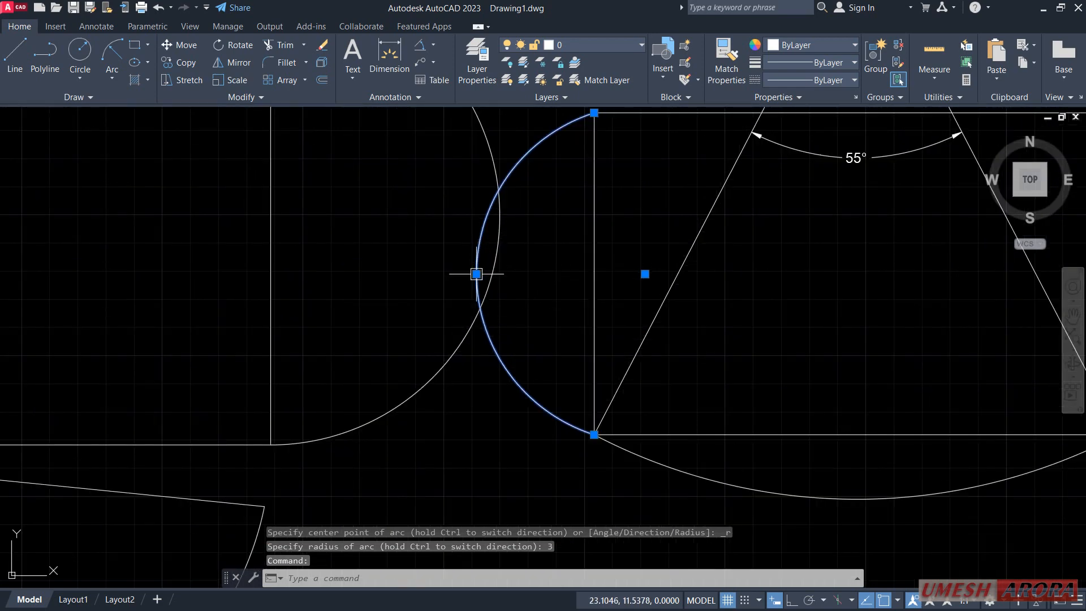
mouse_move(476, 274)
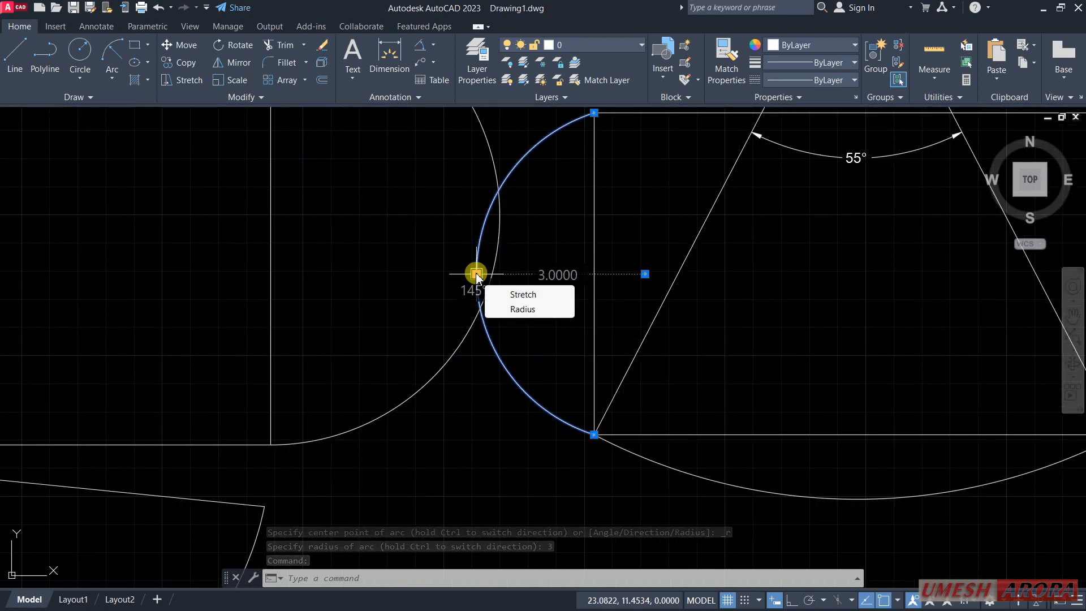
Erase the arcs on the smaller rectangle's left edge and the large rectangle's left edge
scroll(577, 258, down, 4)
middle_drag(417, 269, 484, 292)
click(210, 176)
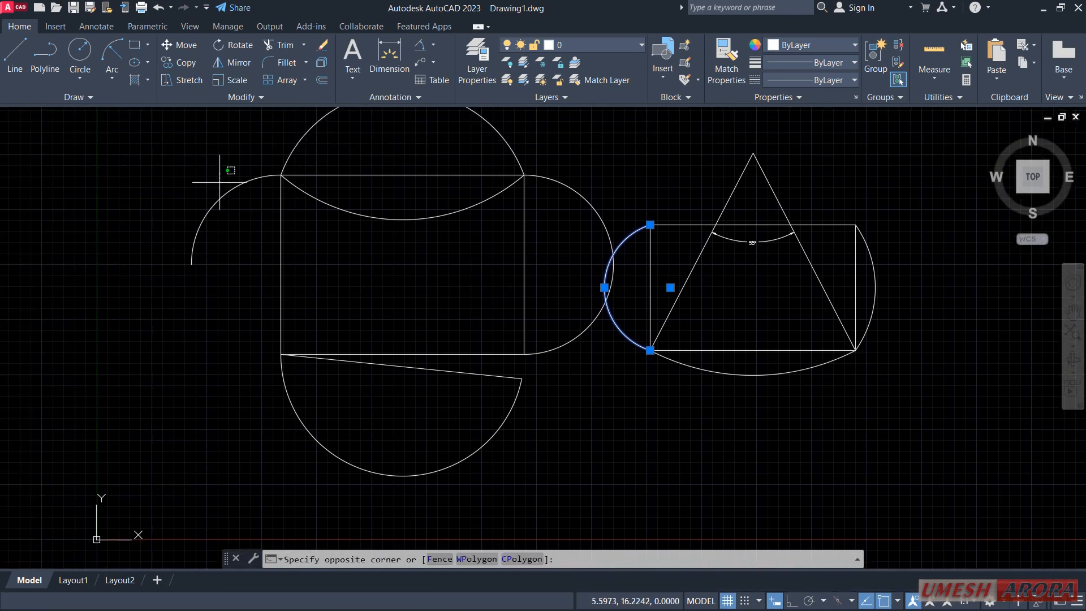
click(199, 243)
text(E)
key(Return)
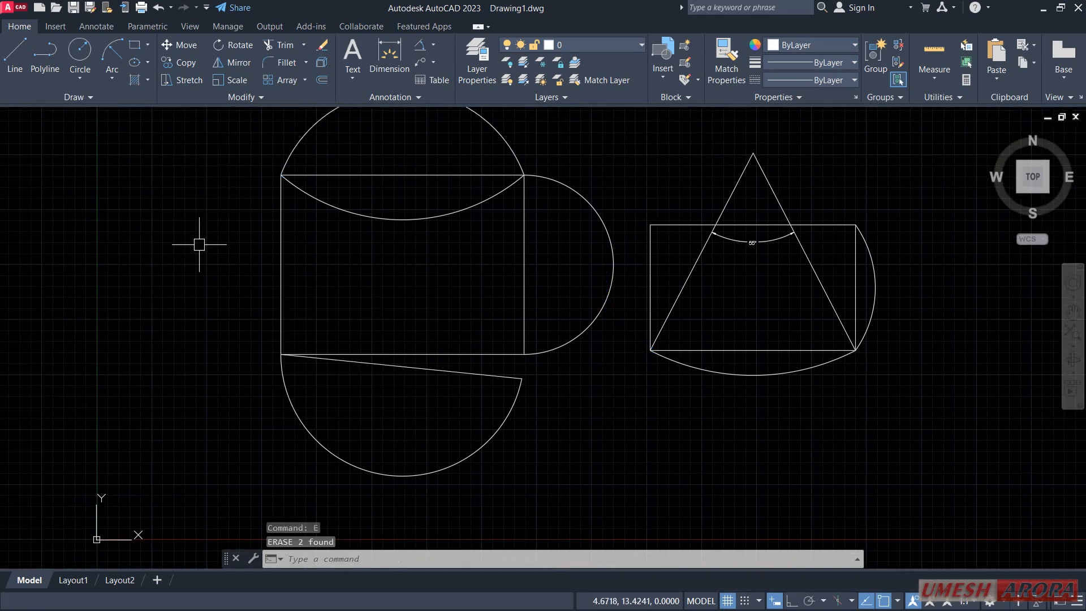
Draw a Start, End, Radius arc from the large rectangle's upper-left to lower-left corner with radius 5, then select it to check the radius
click(112, 77)
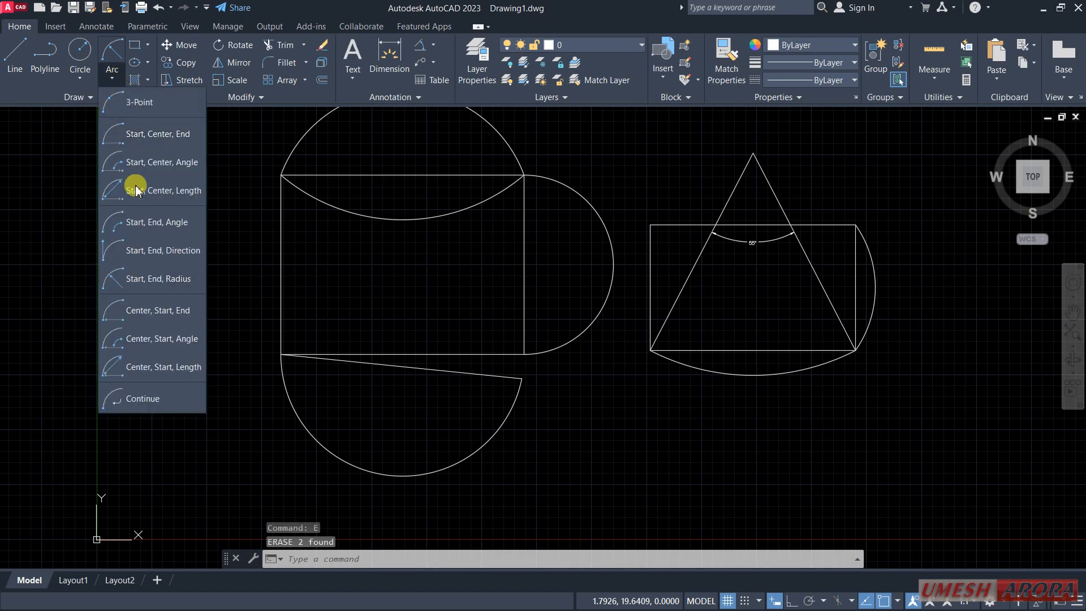
click(162, 282)
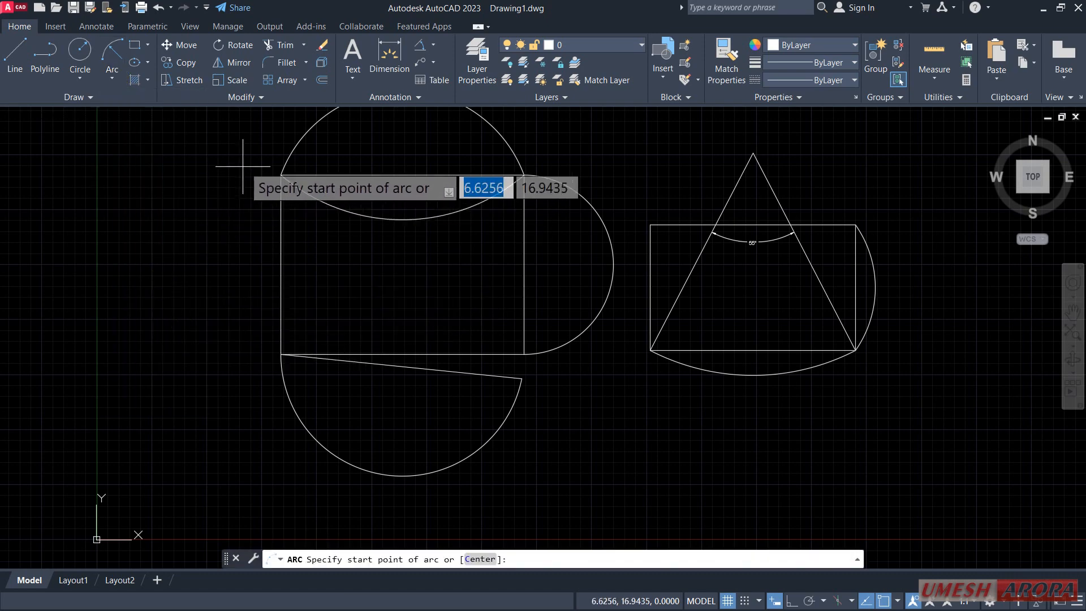
click(282, 174)
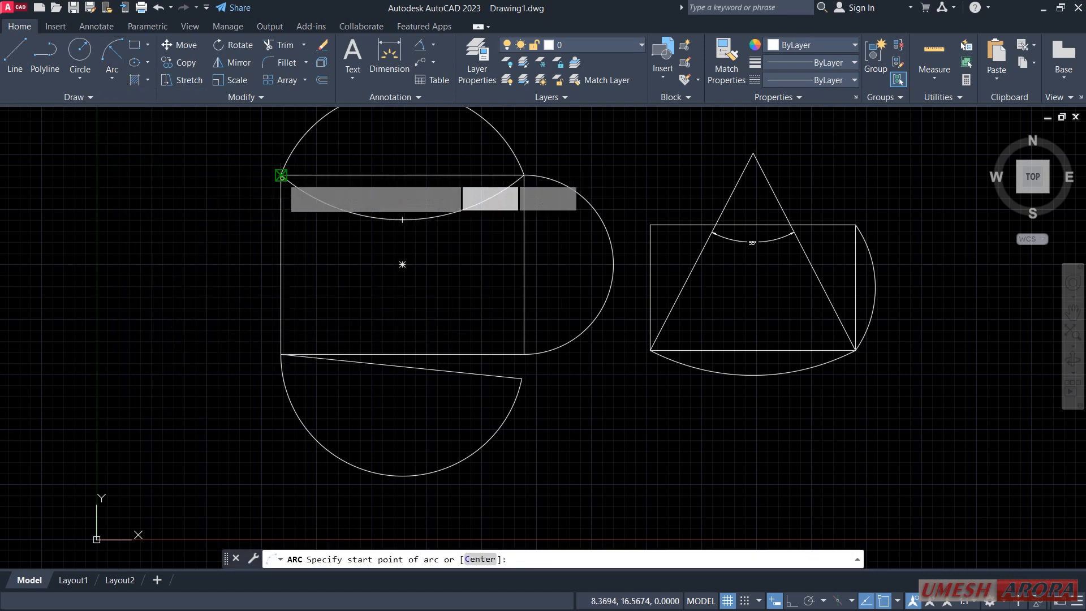
click(281, 354)
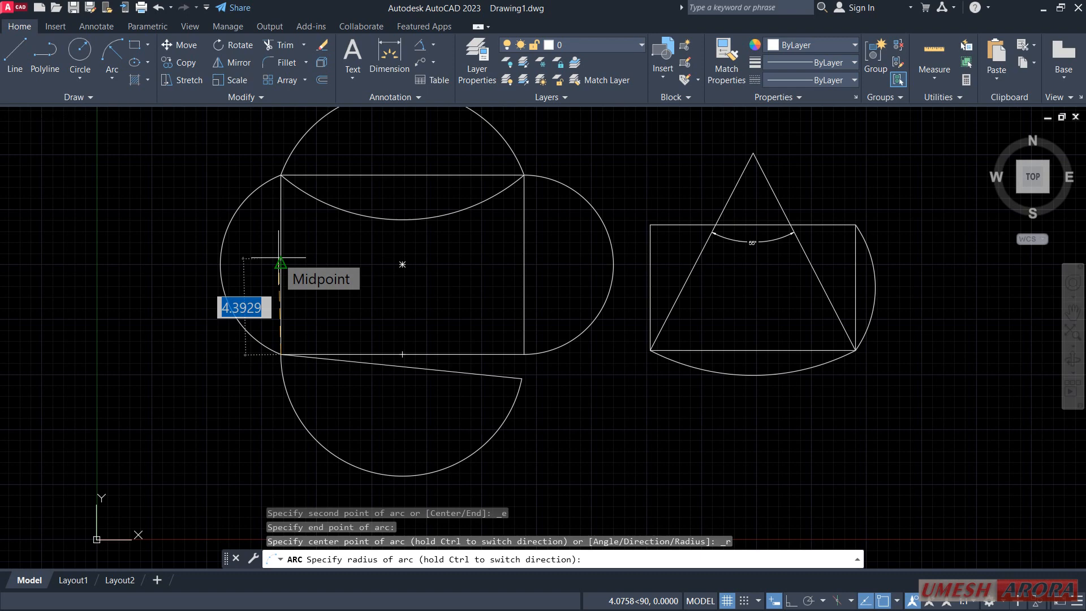
text(5)
key(Return)
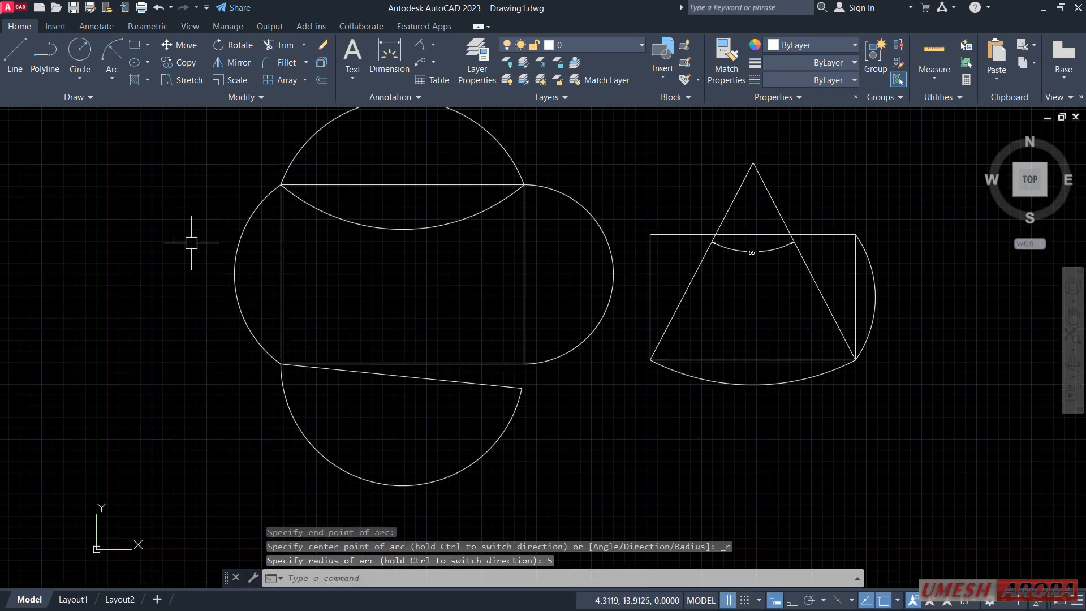
click(255, 213)
mouse_move(235, 275)
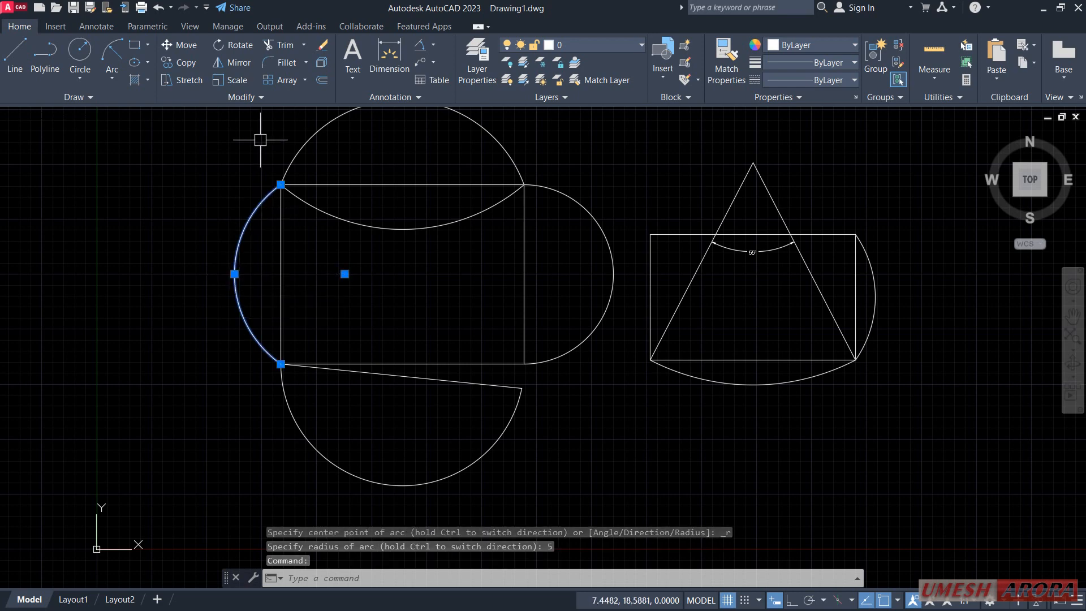
click(114, 82)
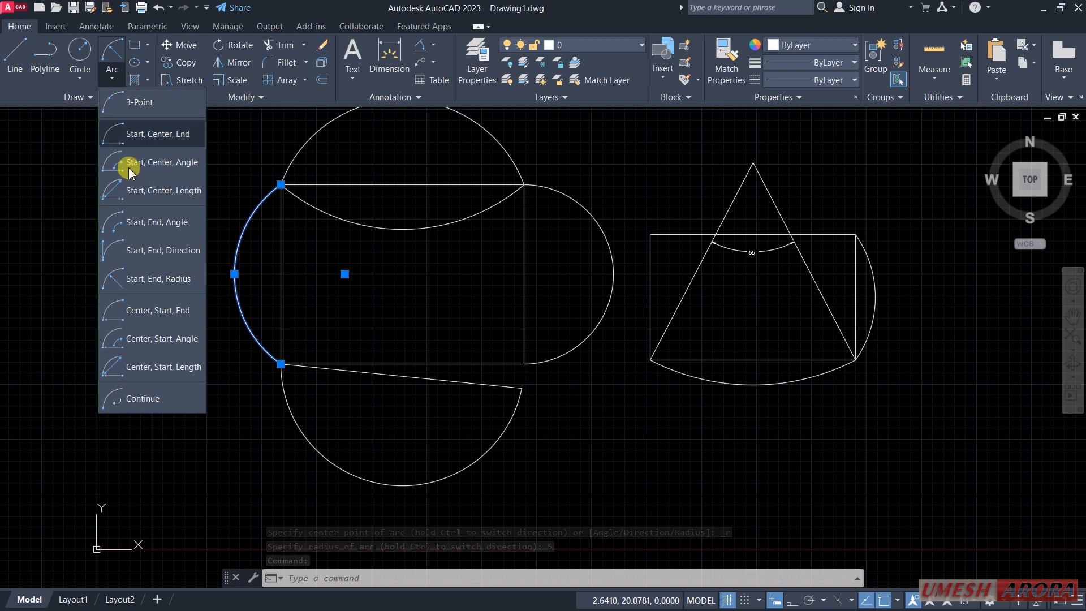
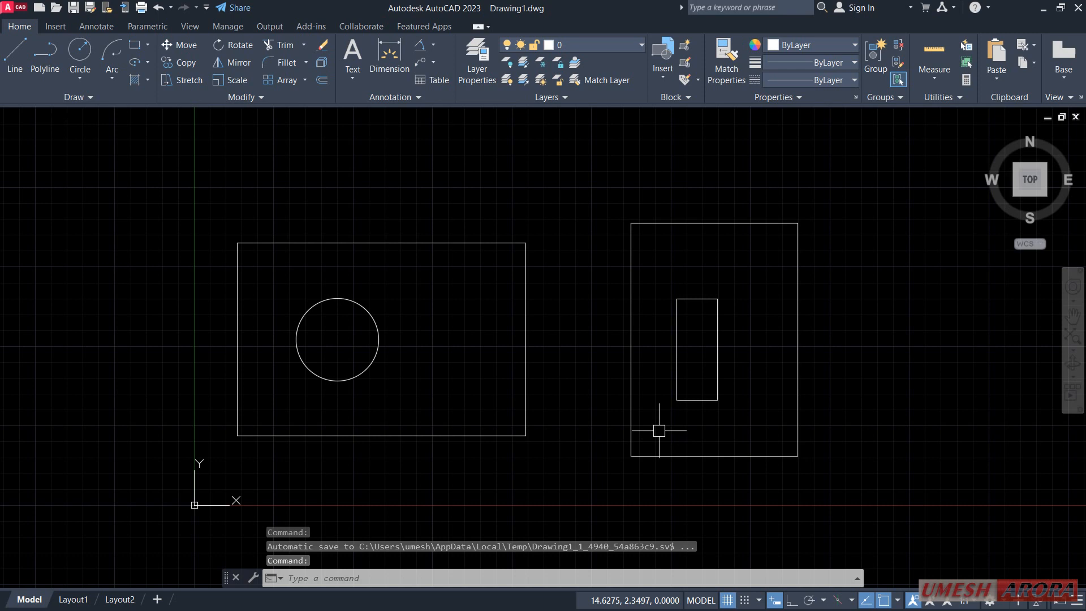
Hatch the area between the large left rectangle and its circle with ANSI31 at scale 3 and angle 45
click(137, 88)
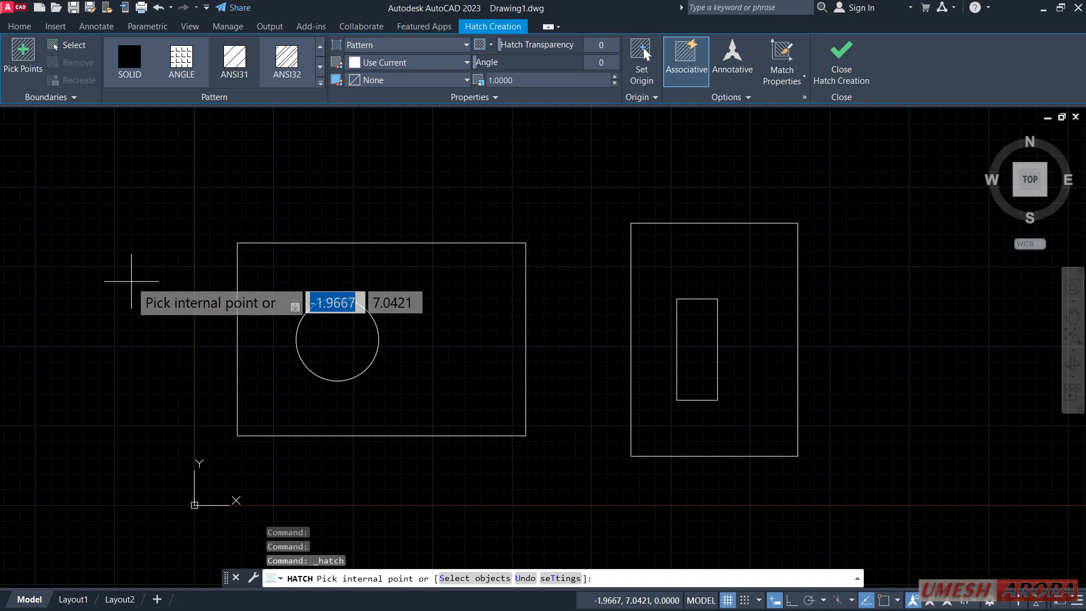
click(405, 293)
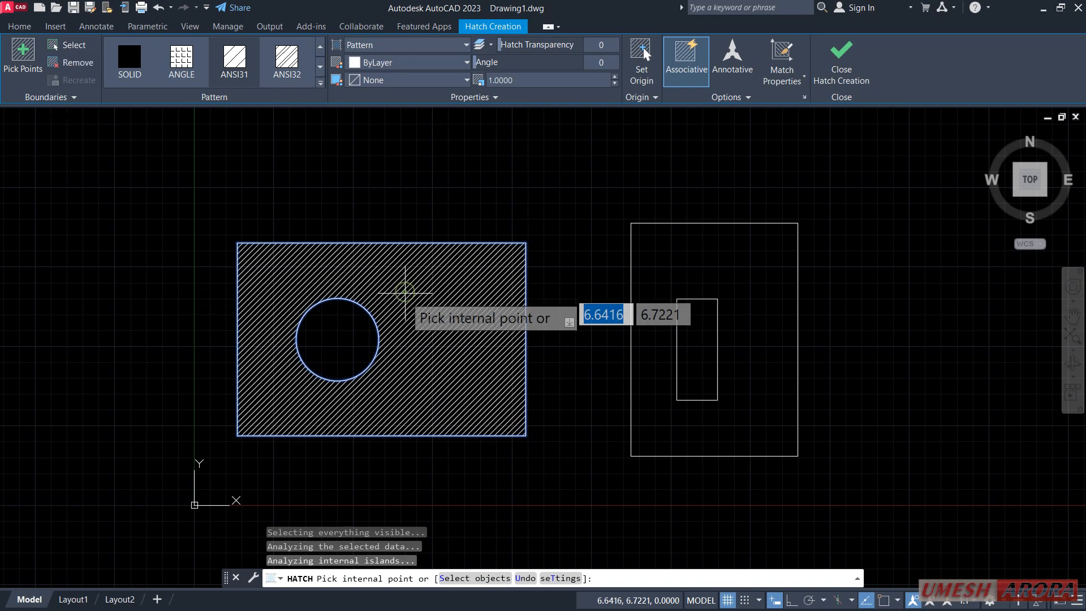
click(526, 81)
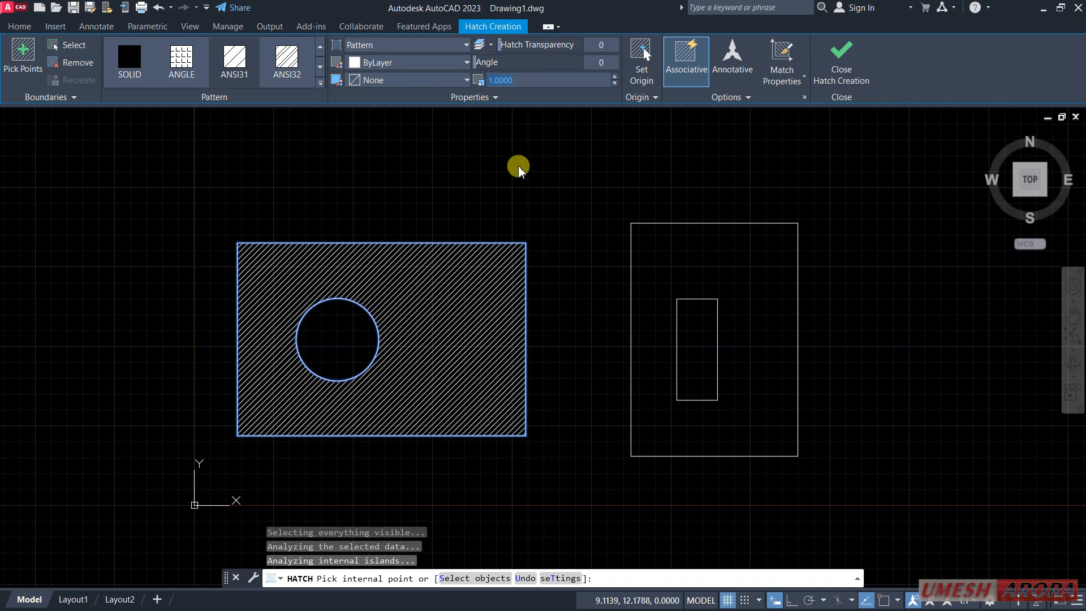
key(Return)
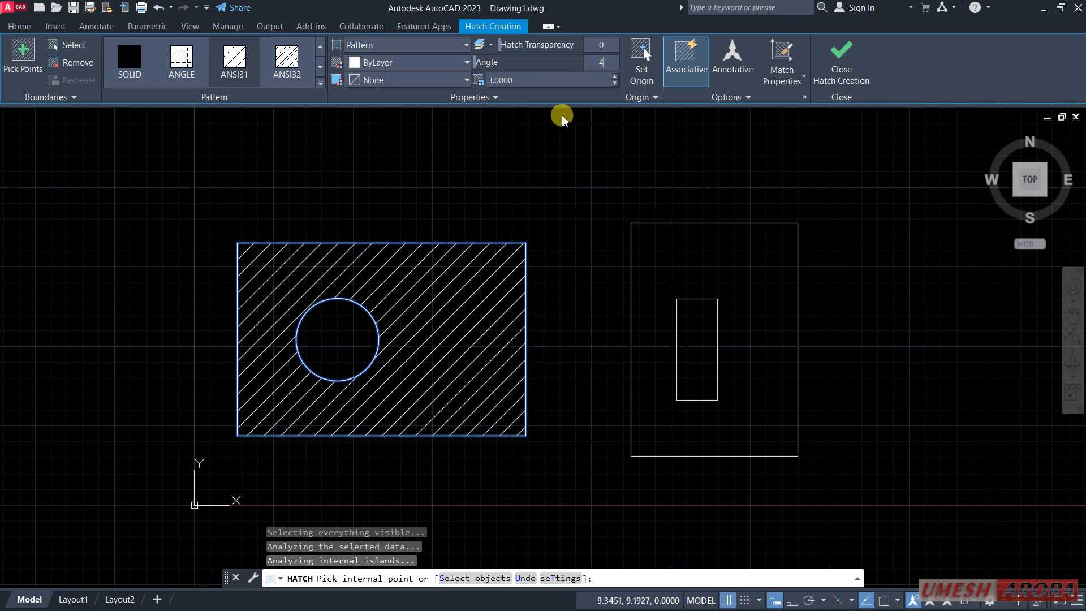
key(Return)
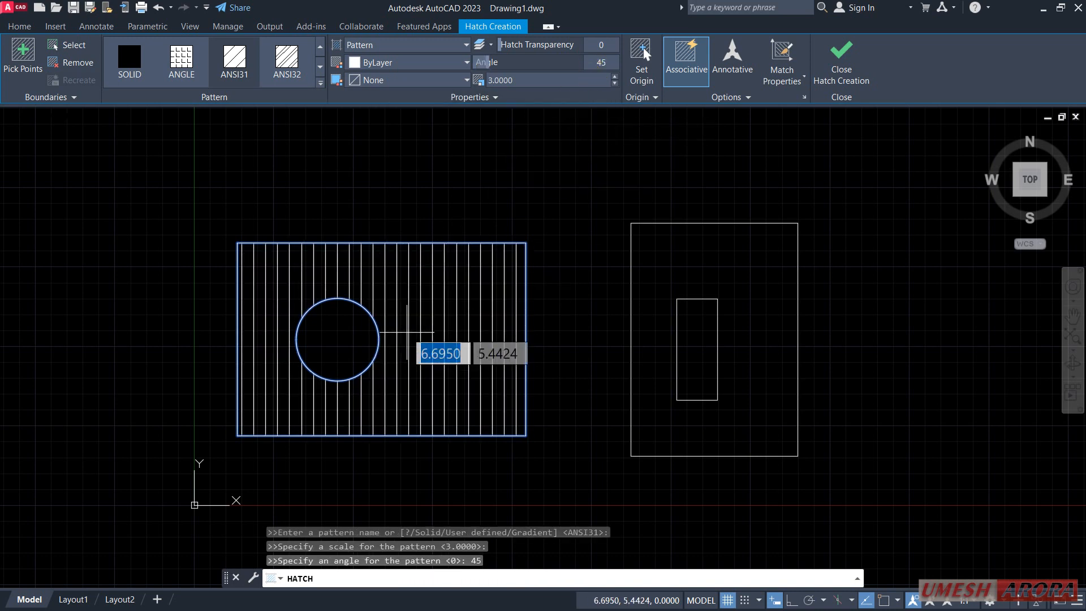
Try the hatch at an angle of 90 and again at an angle of 10
click(601, 63)
text(90)
key(Return)
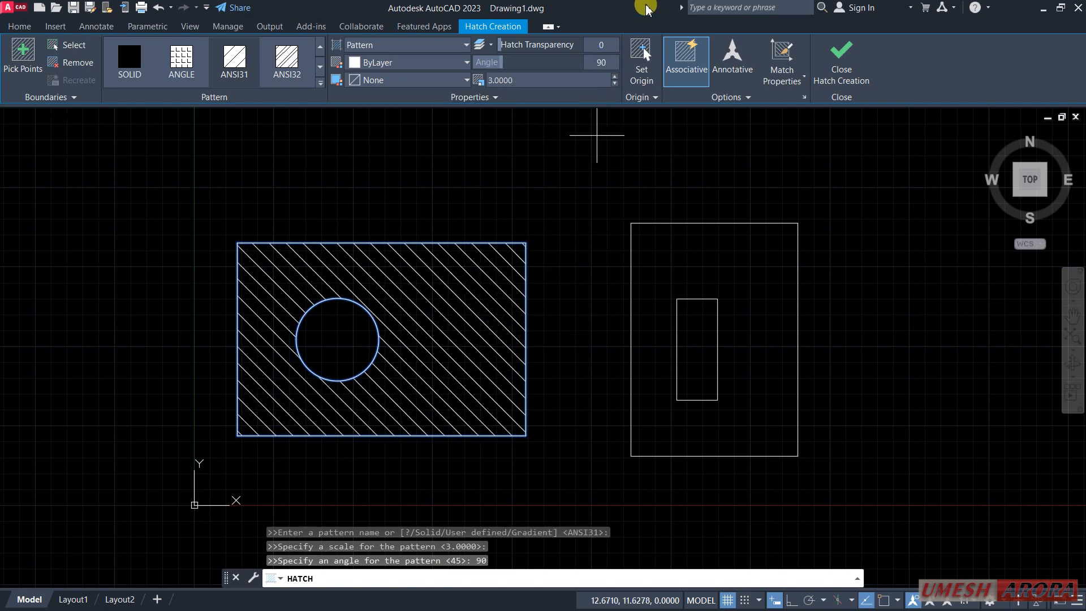
click(603, 61)
text(1)
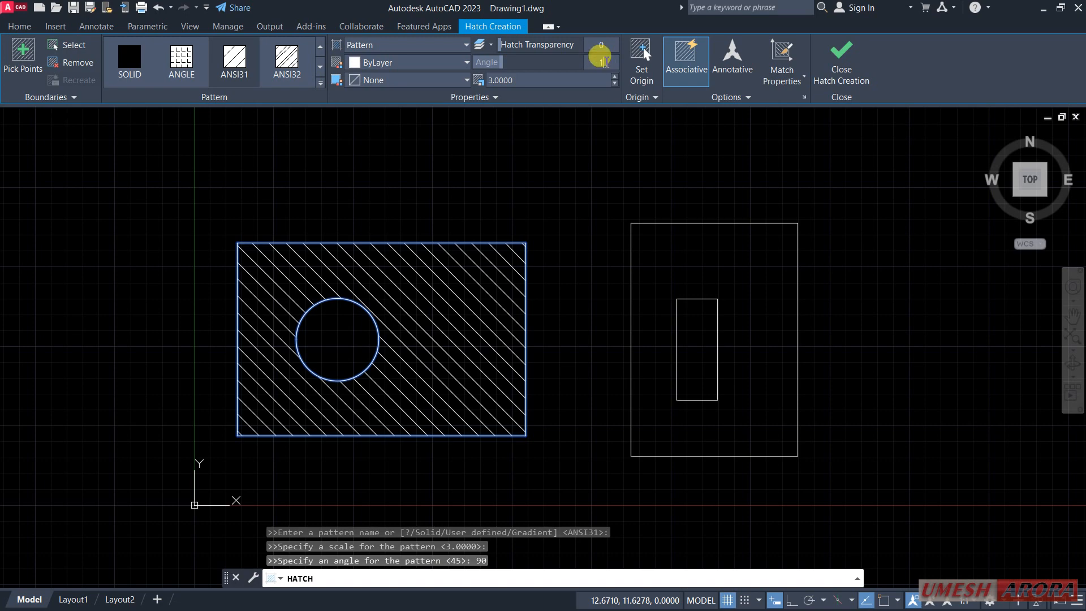
text(0)
key(Return)
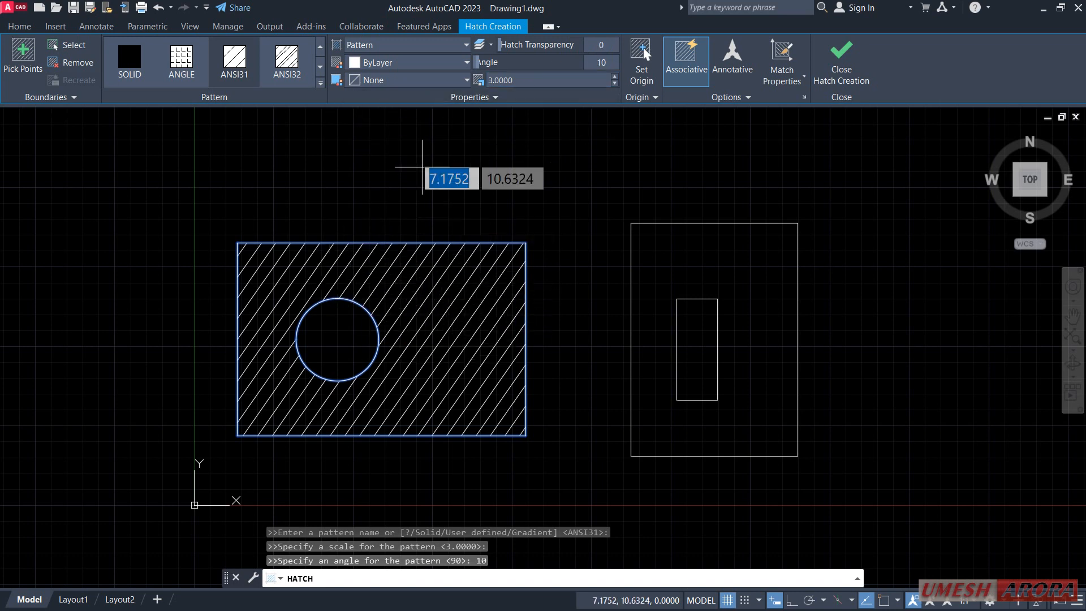
Try the SOLID, ANGLE and ANSI32 patterns on the left rectangle's hatch
click(149, 70)
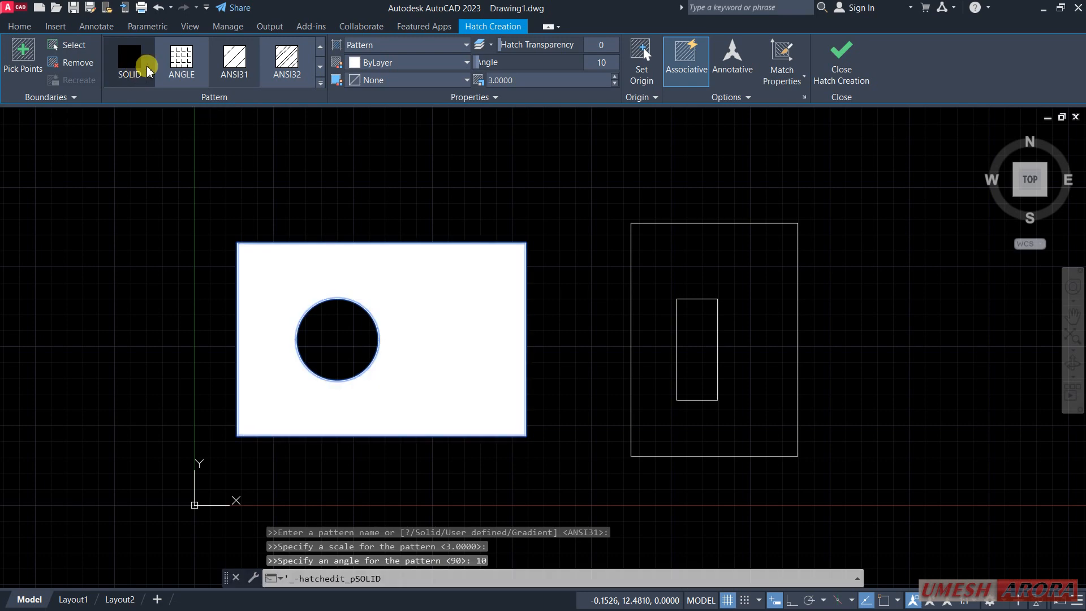
click(165, 69)
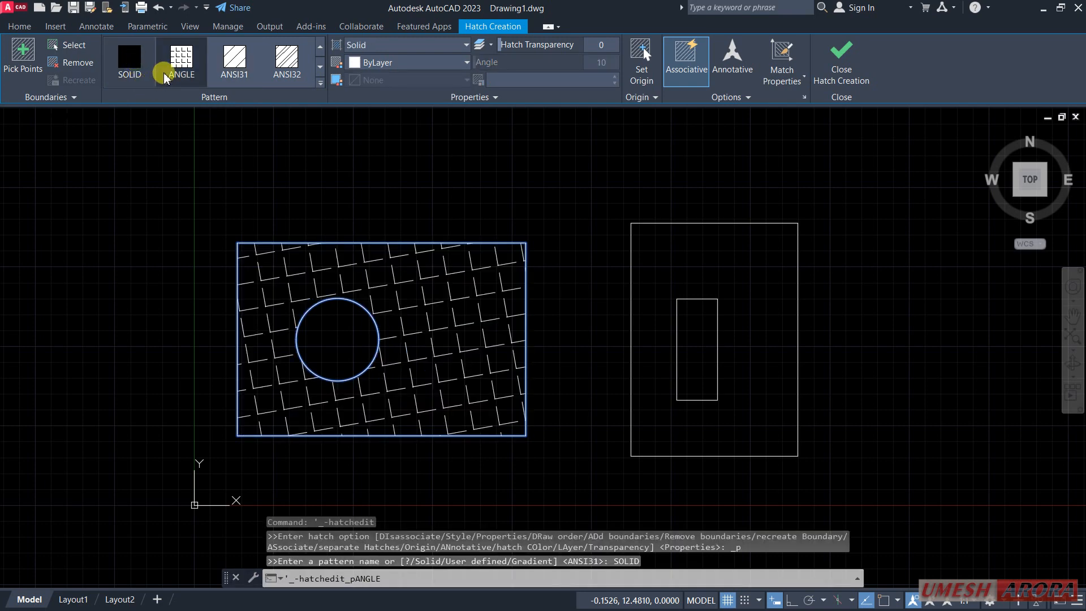
click(281, 62)
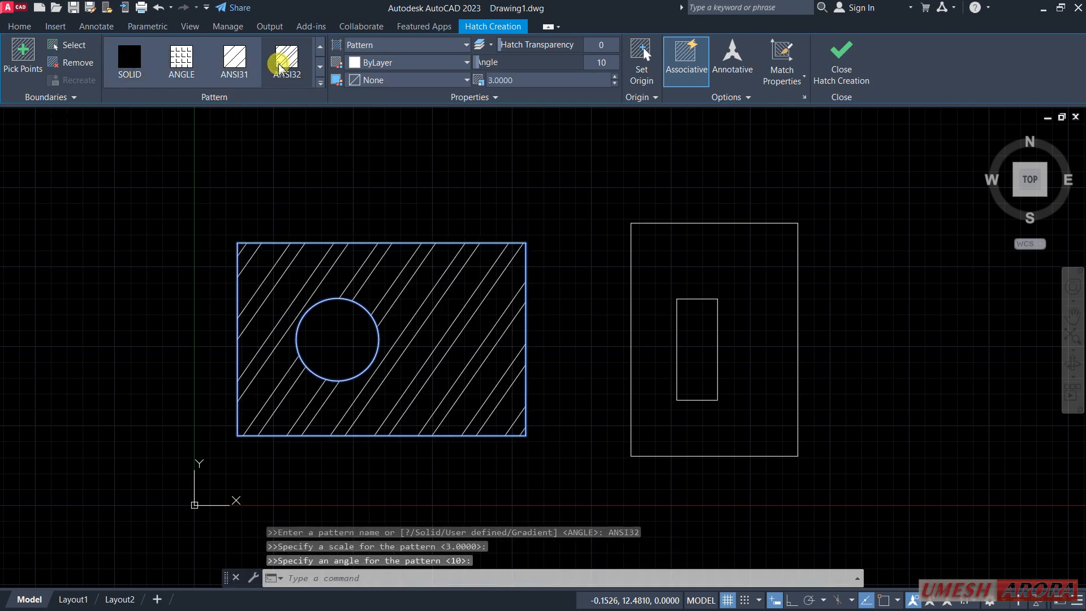
Switch the hatch to the AR-CONC pattern and set its scale to 0.25
click(320, 85)
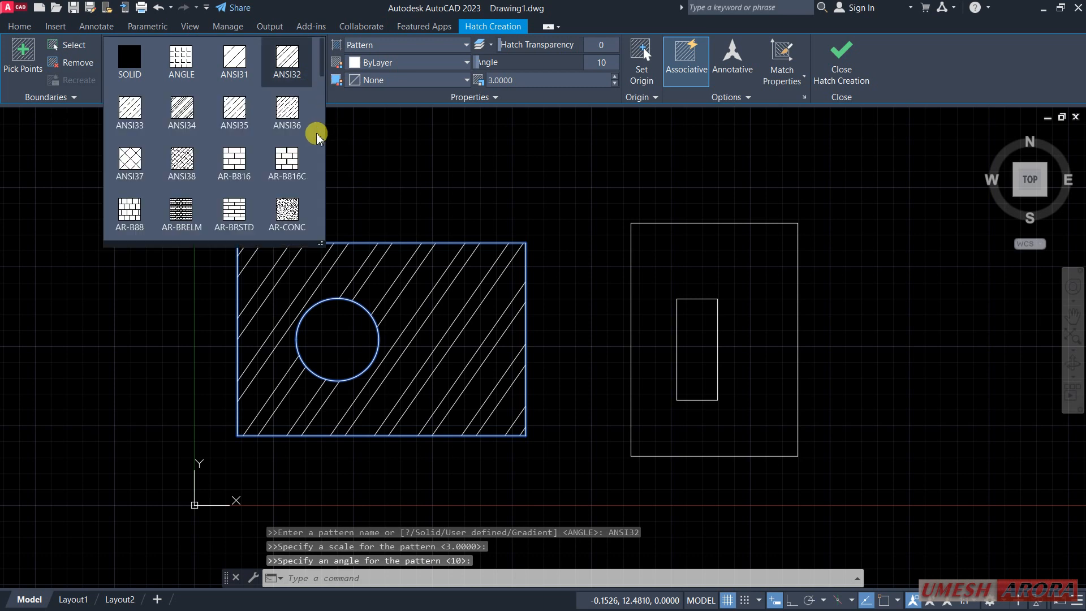
click(270, 219)
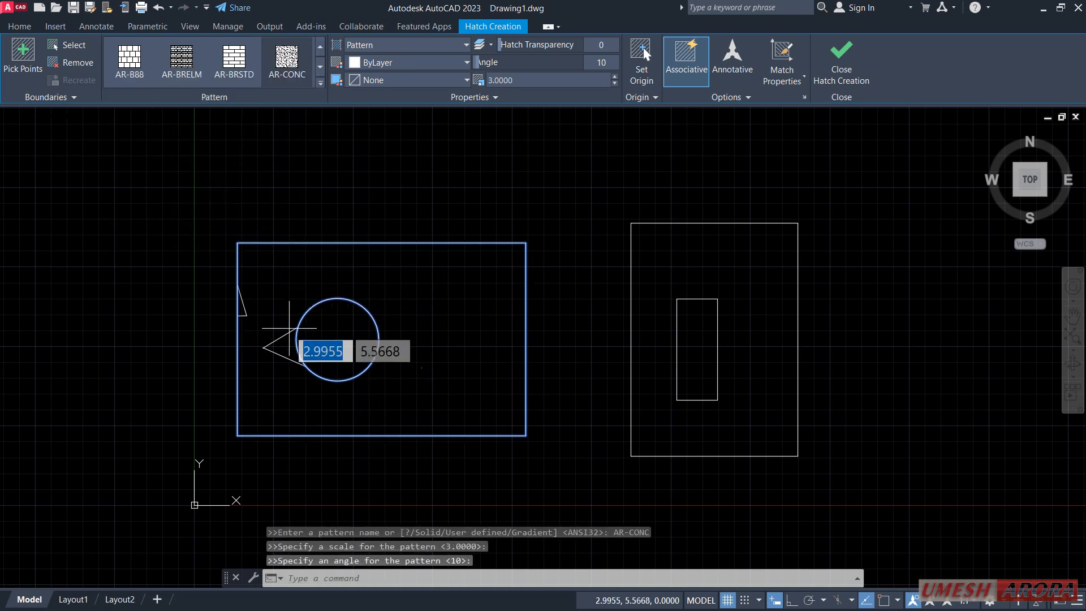
click(509, 80)
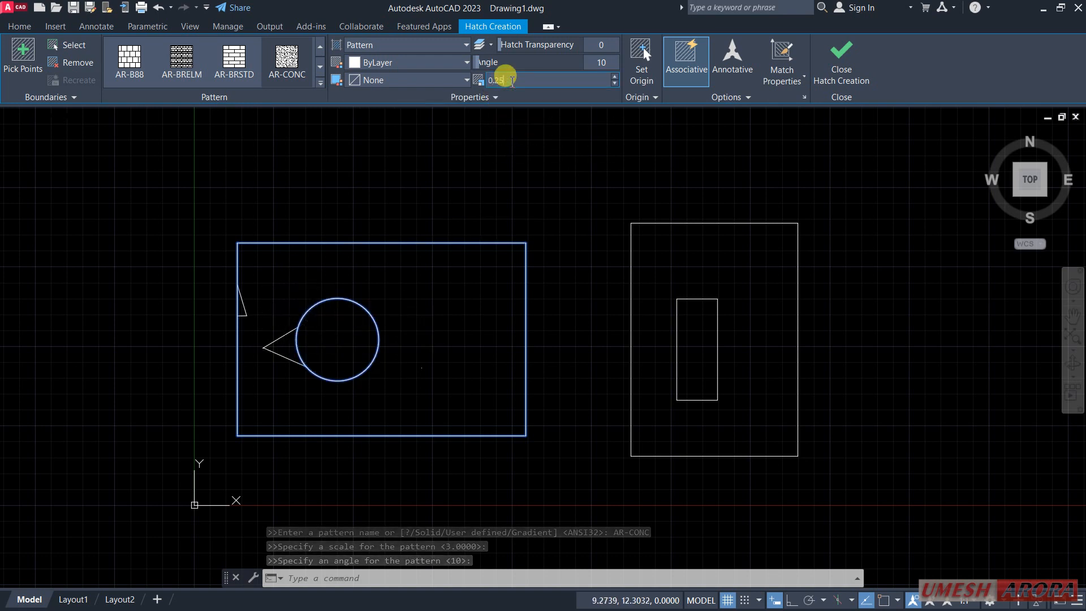
text(0.25)
key(Return)
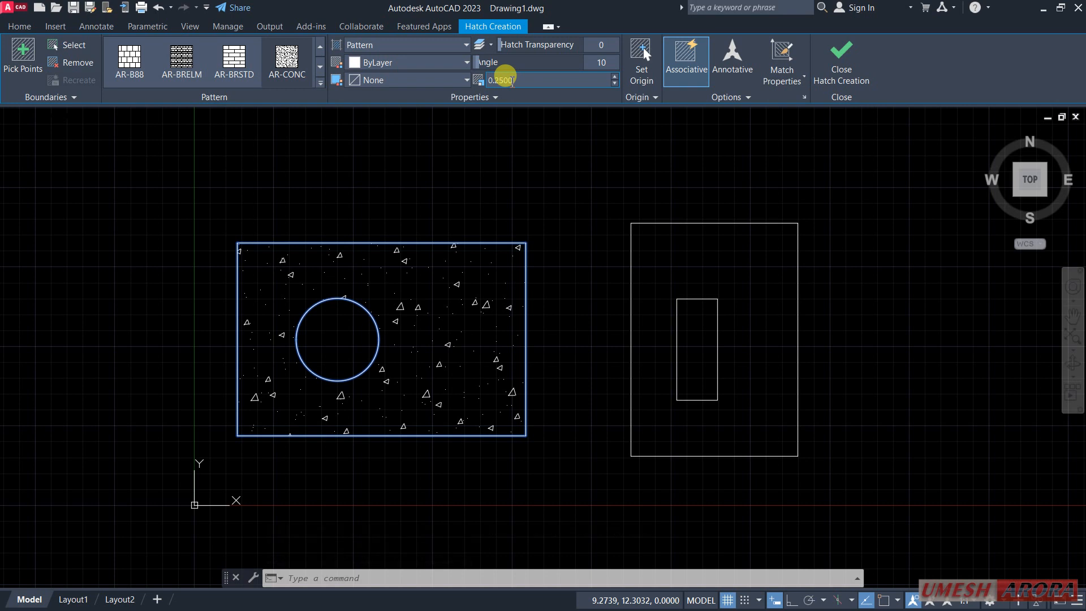
Preview other hatch patterns, apply the ESCHER pattern and set its scale to 2
click(320, 83)
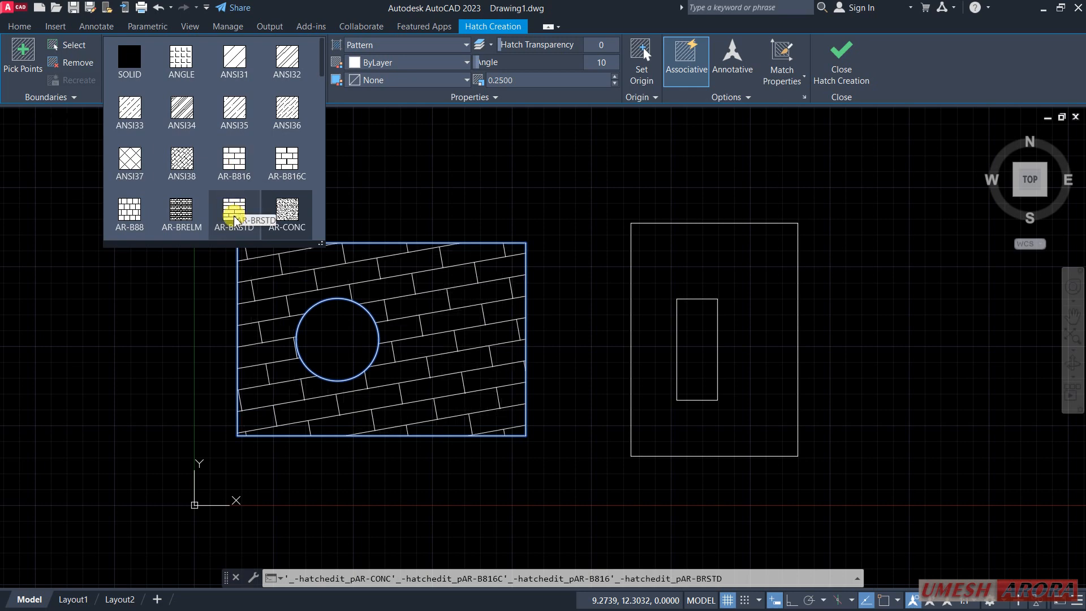
scroll(285, 186, down, 1)
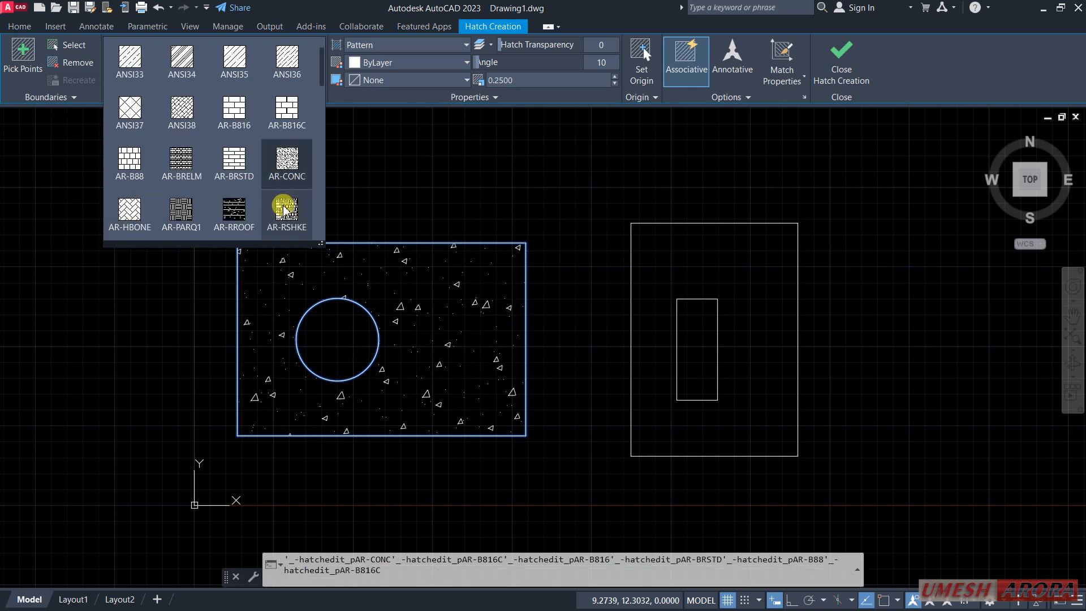
scroll(285, 210, down, 2)
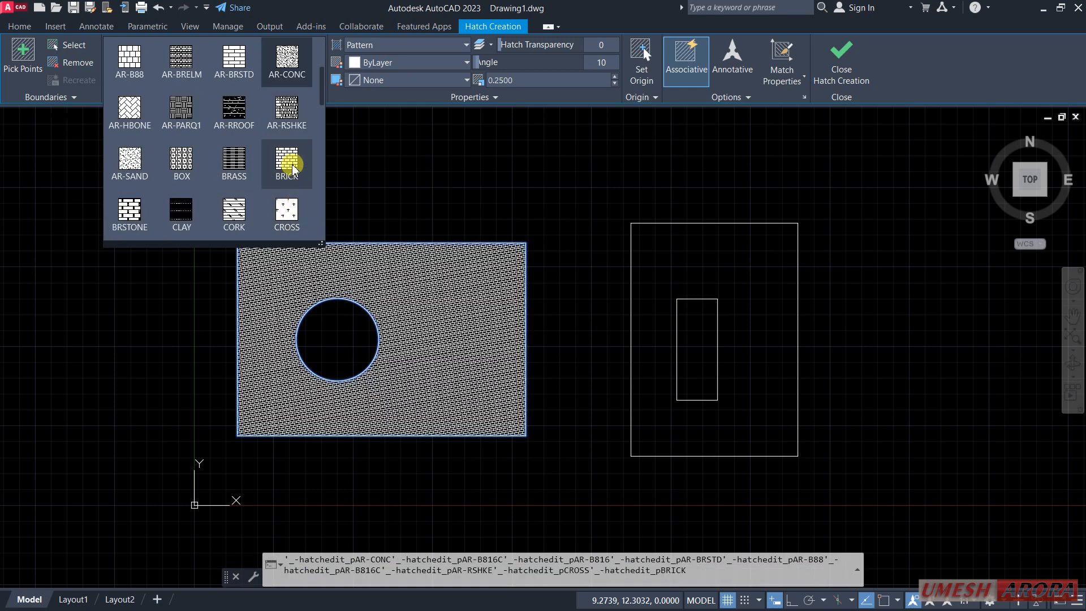
scroll(288, 170, down, 3)
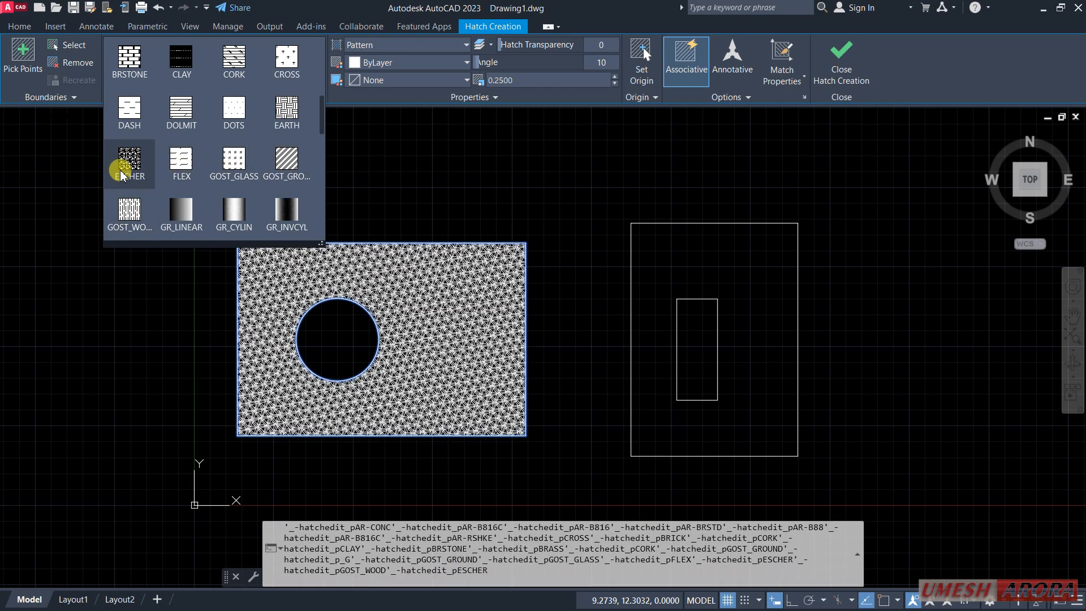
click(121, 173)
click(520, 80)
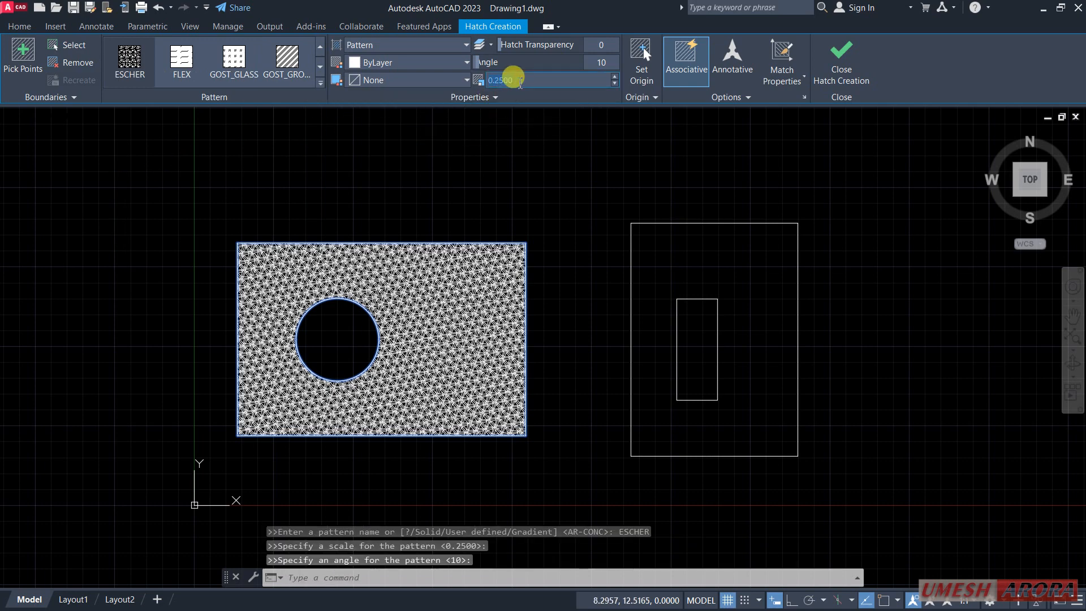
text(2)
key(Return)
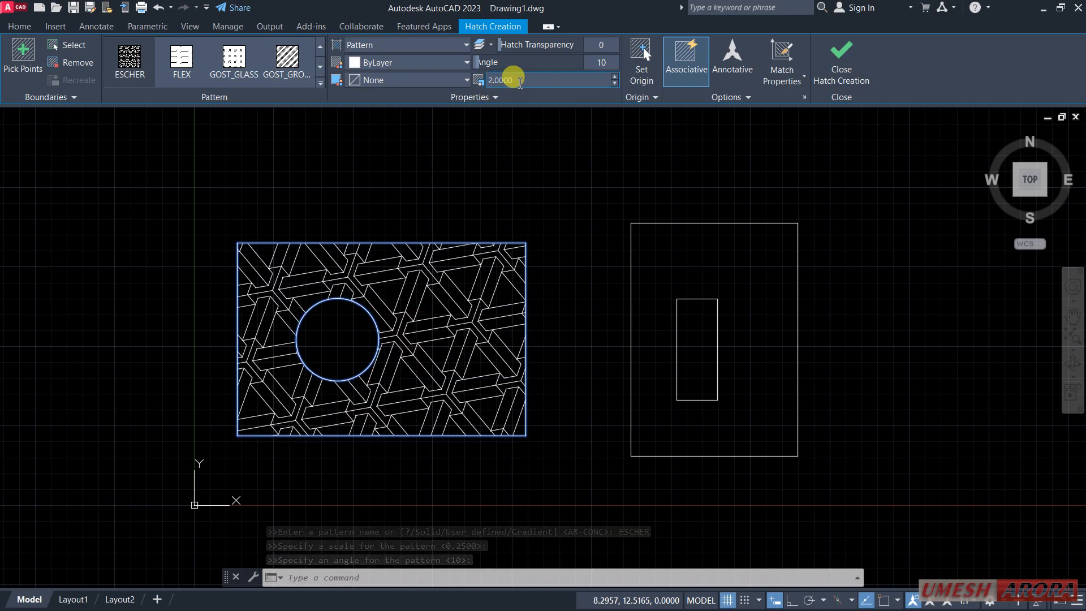
Browse the remaining hatch patterns and apply the STARS pattern to the left rectangle's hatch
click(320, 83)
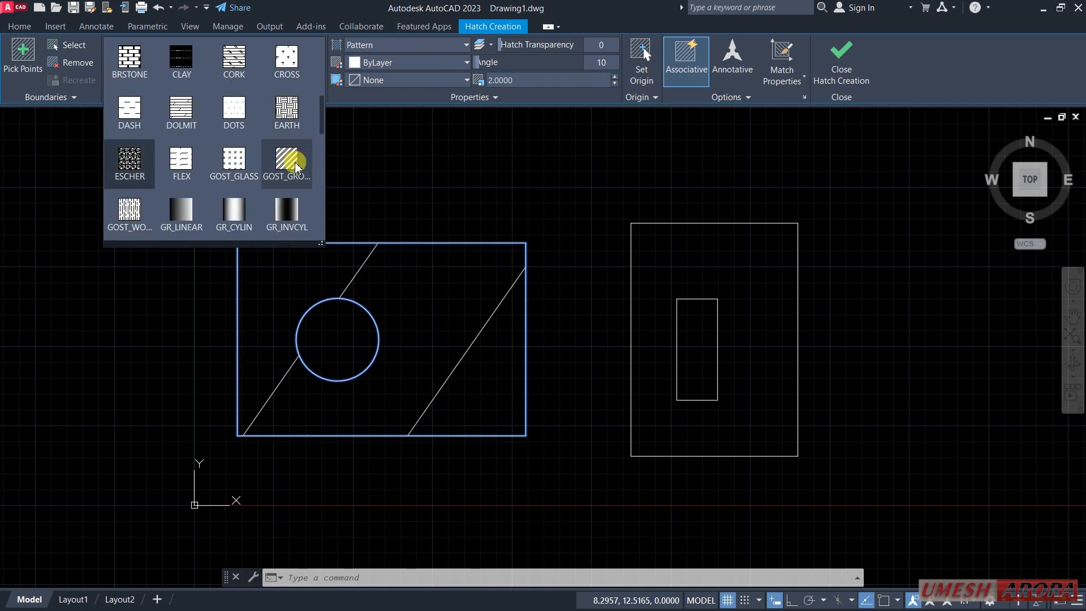
scroll(295, 164, down, 3)
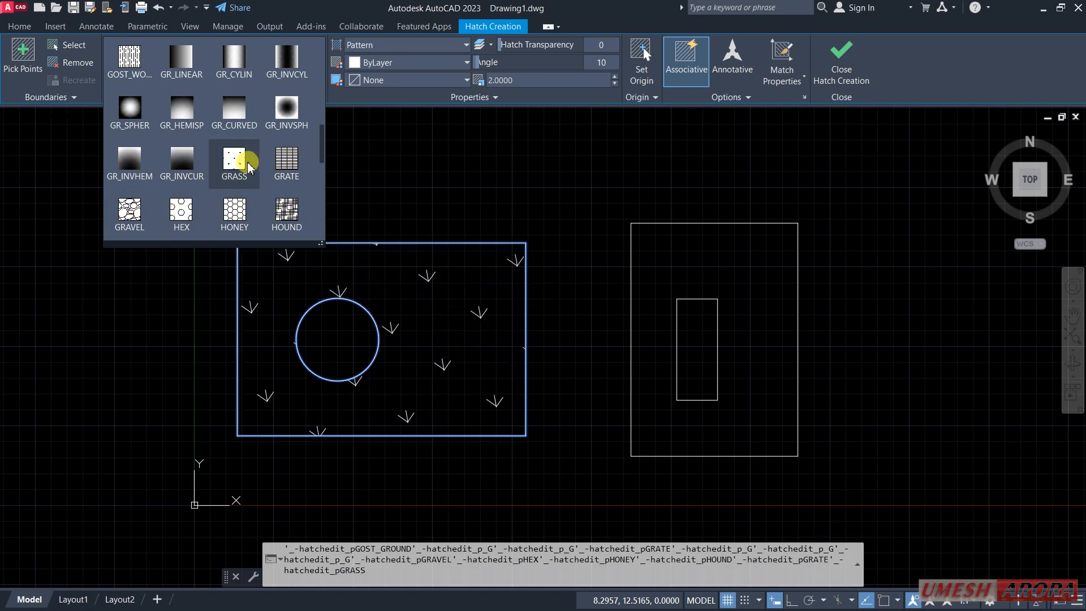
scroll(251, 164, down, 5)
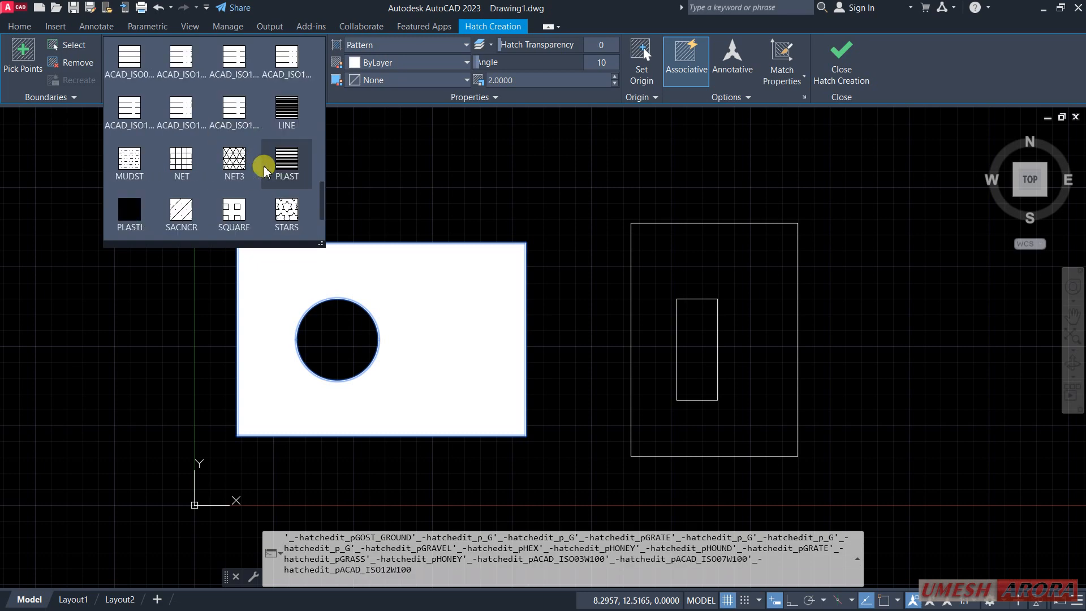
scroll(263, 167, down, 2)
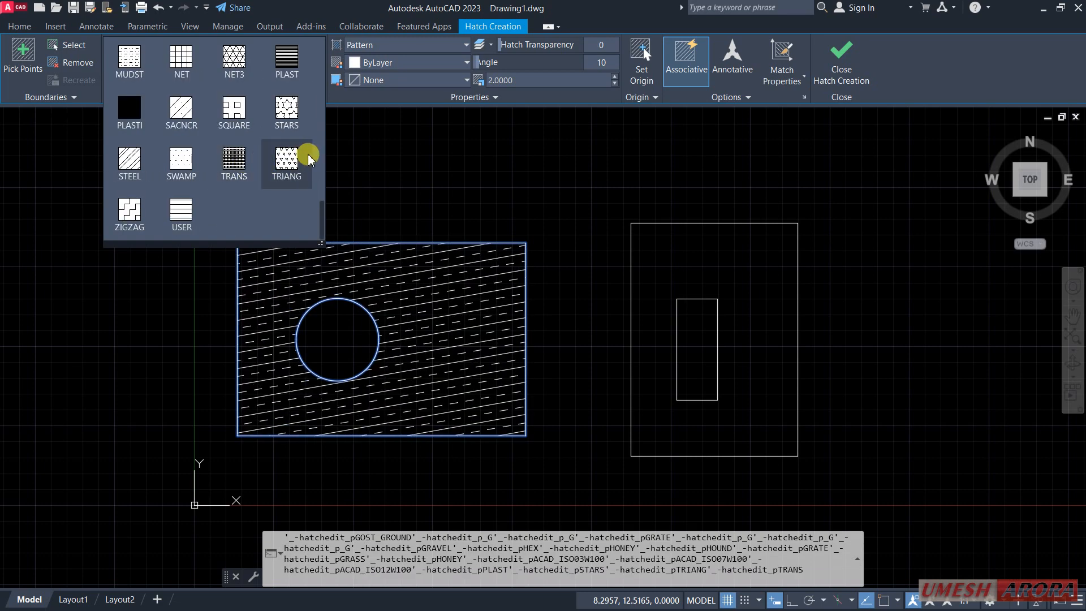
click(289, 111)
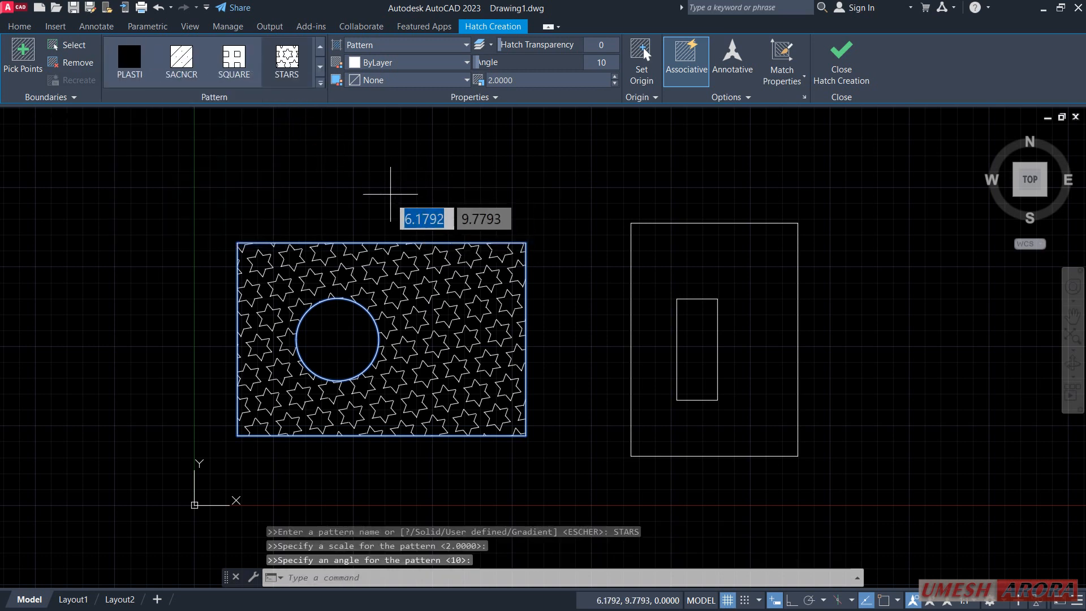
Set the star hatch's angle to 0 and its hatch color to orange 205,105,40
click(599, 63)
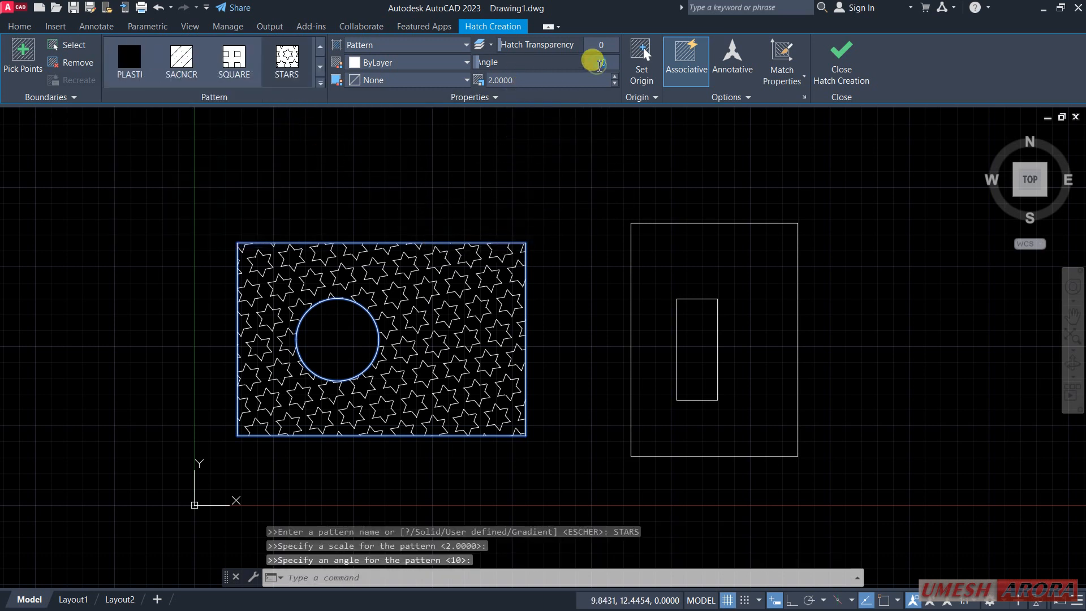
text(0)
key(Return)
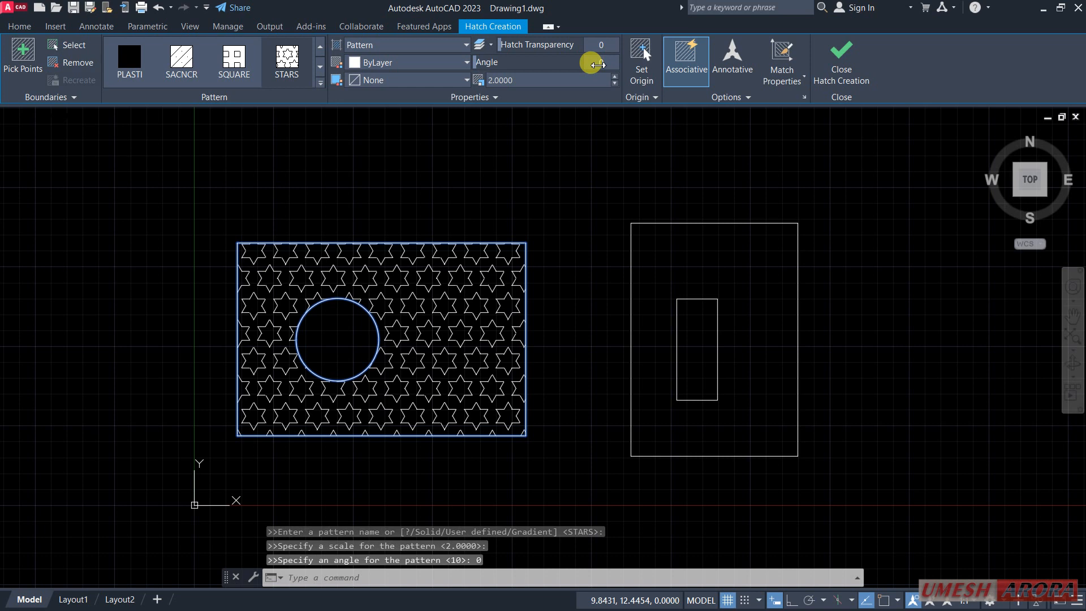
click(420, 67)
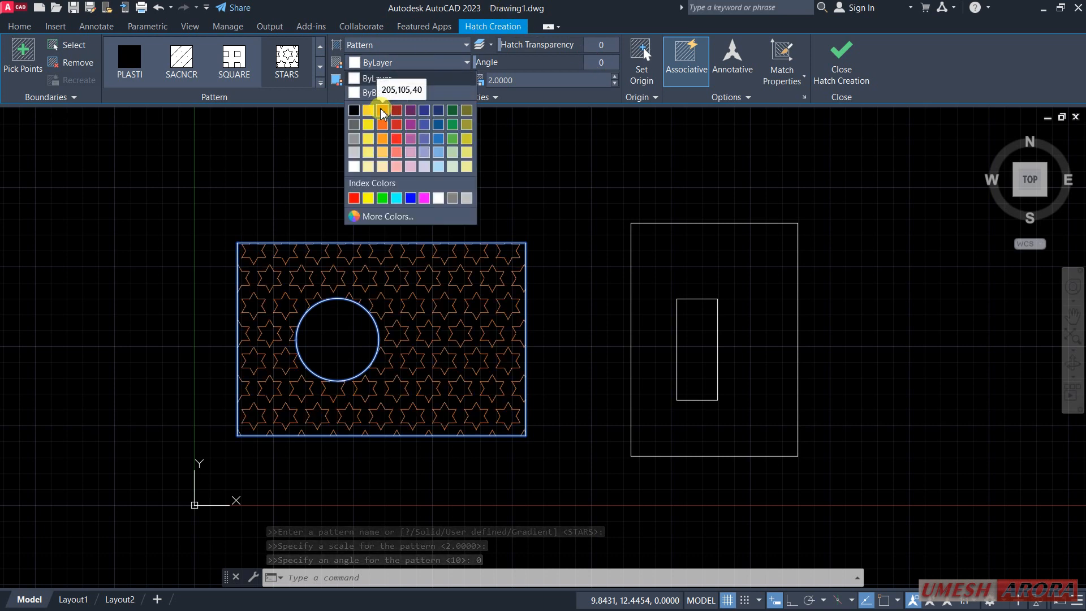
click(383, 113)
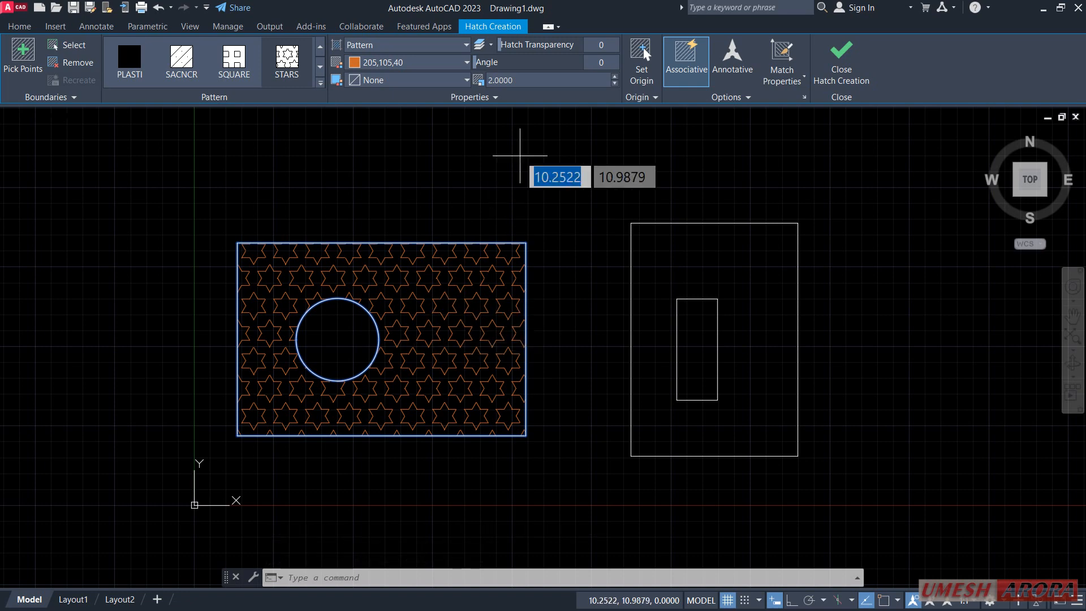
Try the blue background color 16,86,137 behind the star hatch and reset the background to None
click(467, 81)
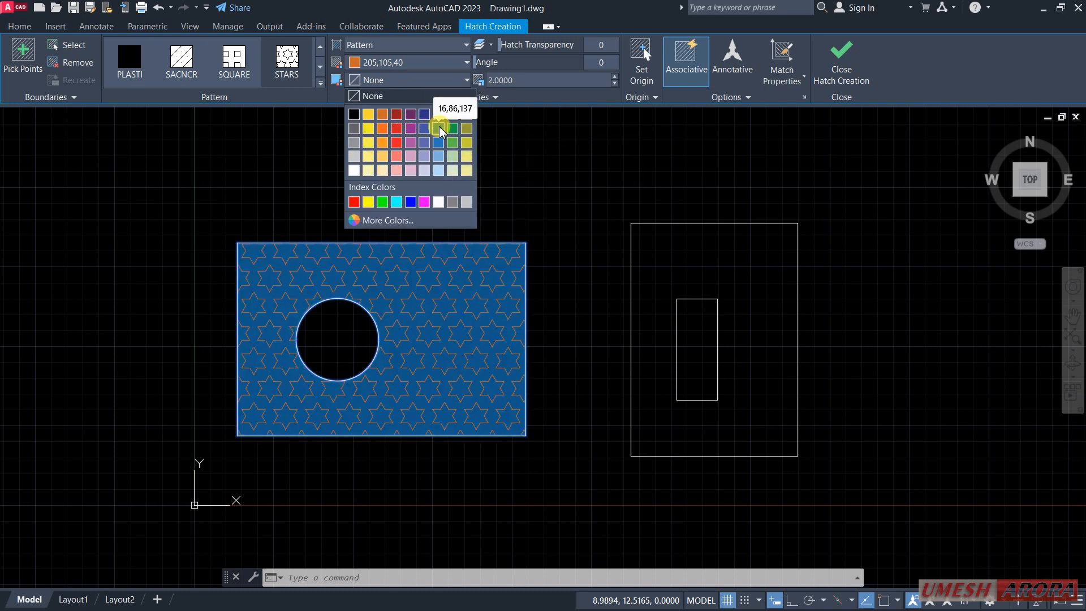
click(441, 129)
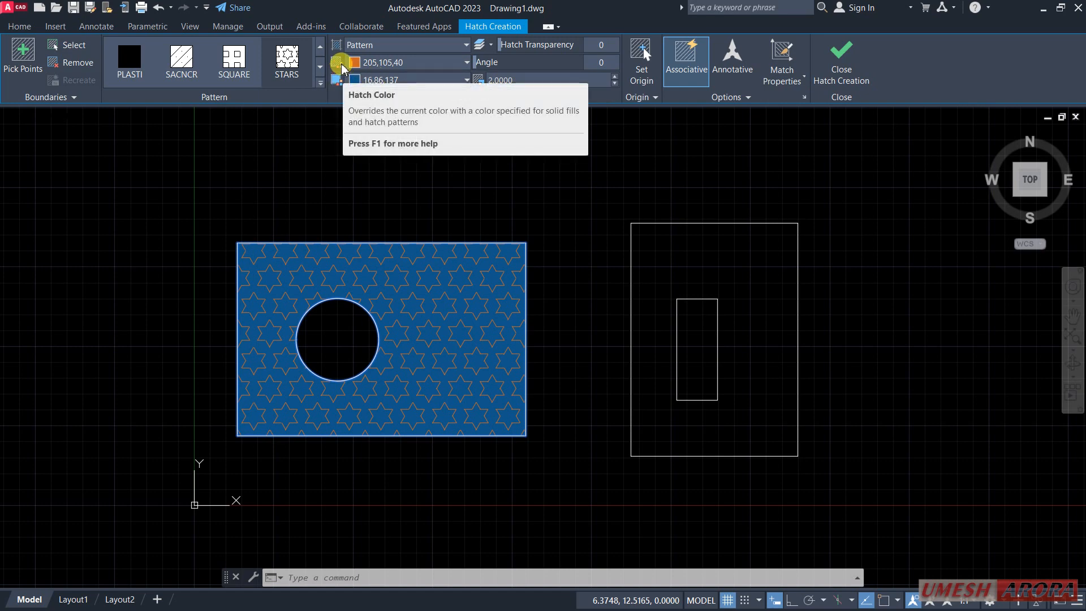
click(371, 80)
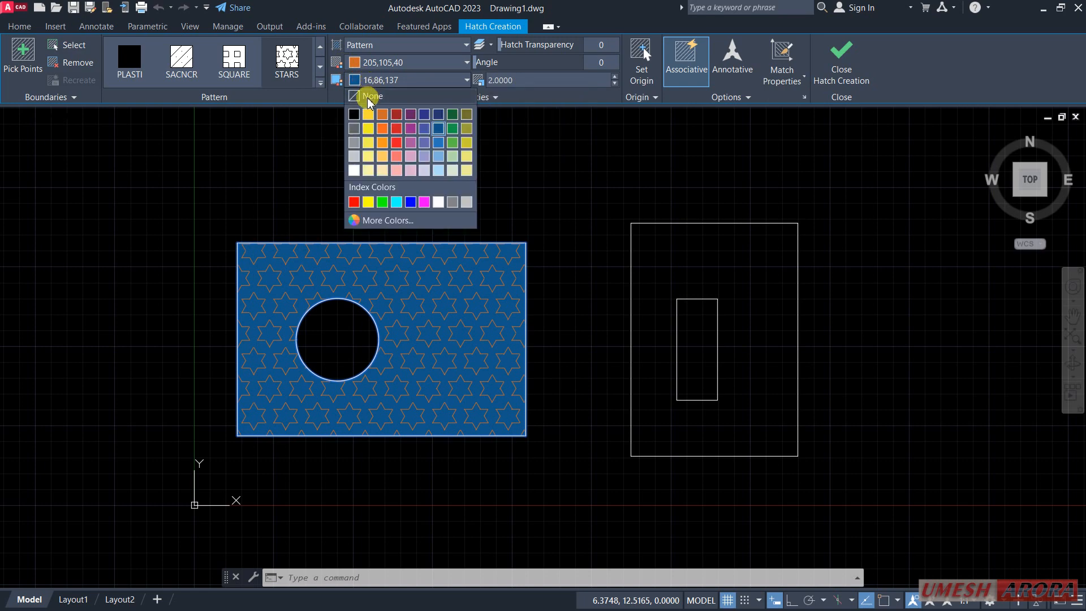
click(370, 96)
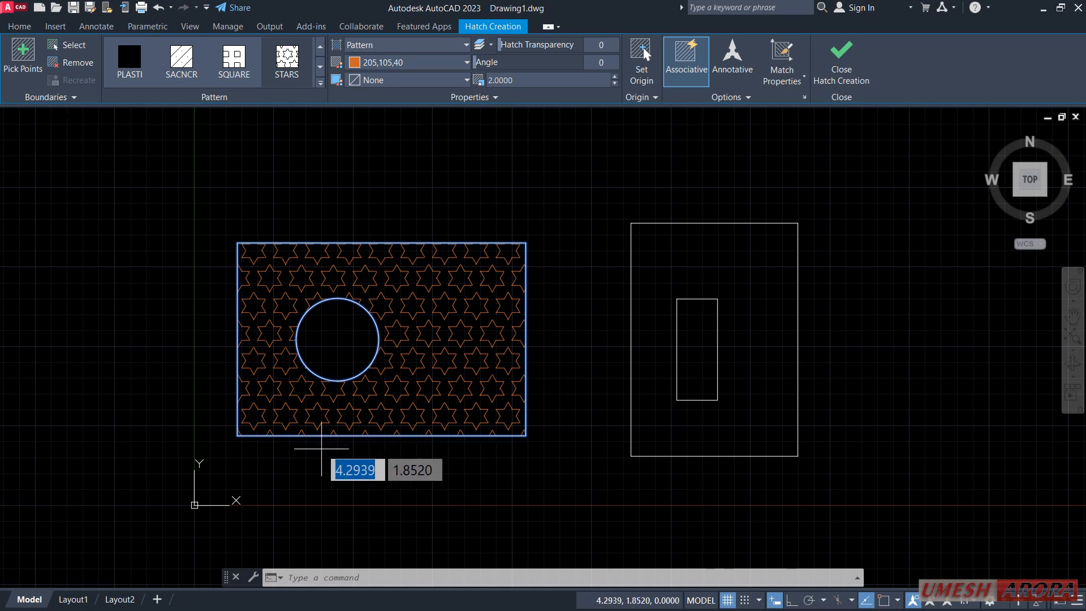
scroll(315, 413, up, 2)
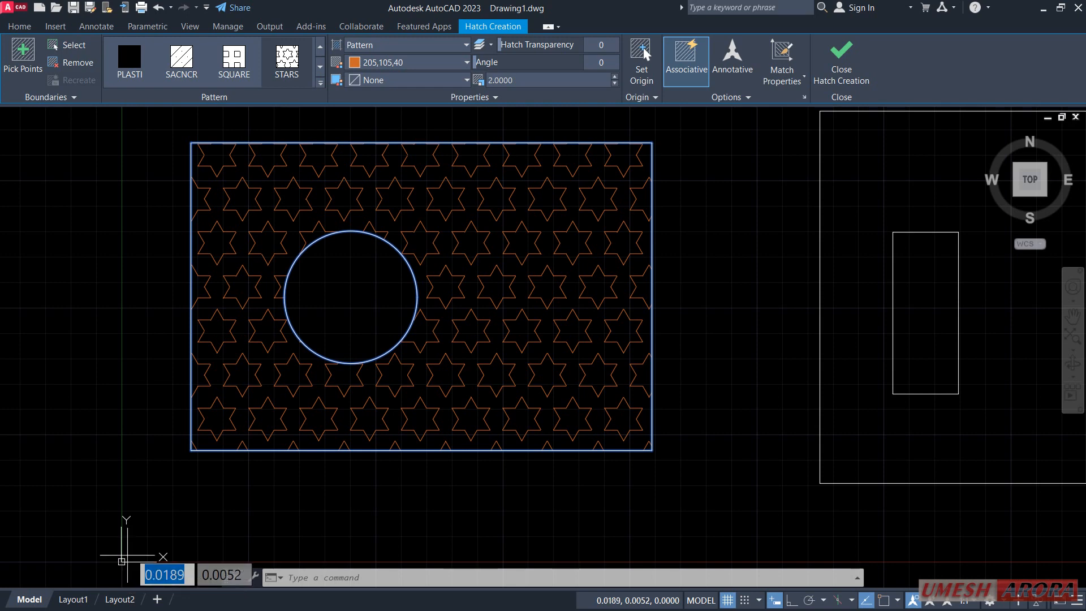
Set the star hatch's origin to the left rectangle's lower-left corner, then move it to a point slightly inside that corner
click(641, 61)
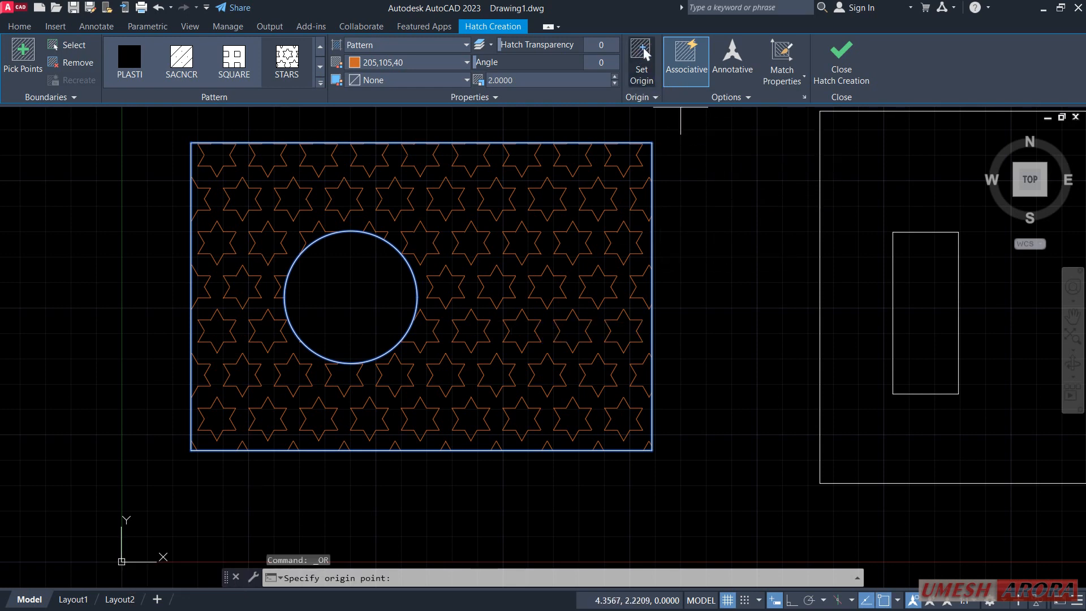
click(191, 450)
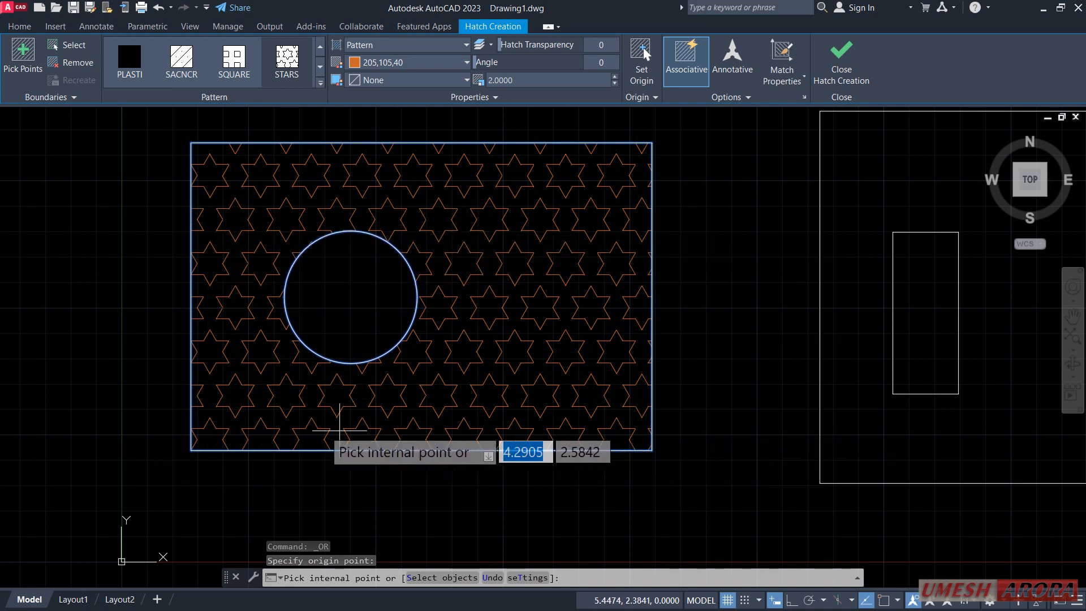
click(232, 402)
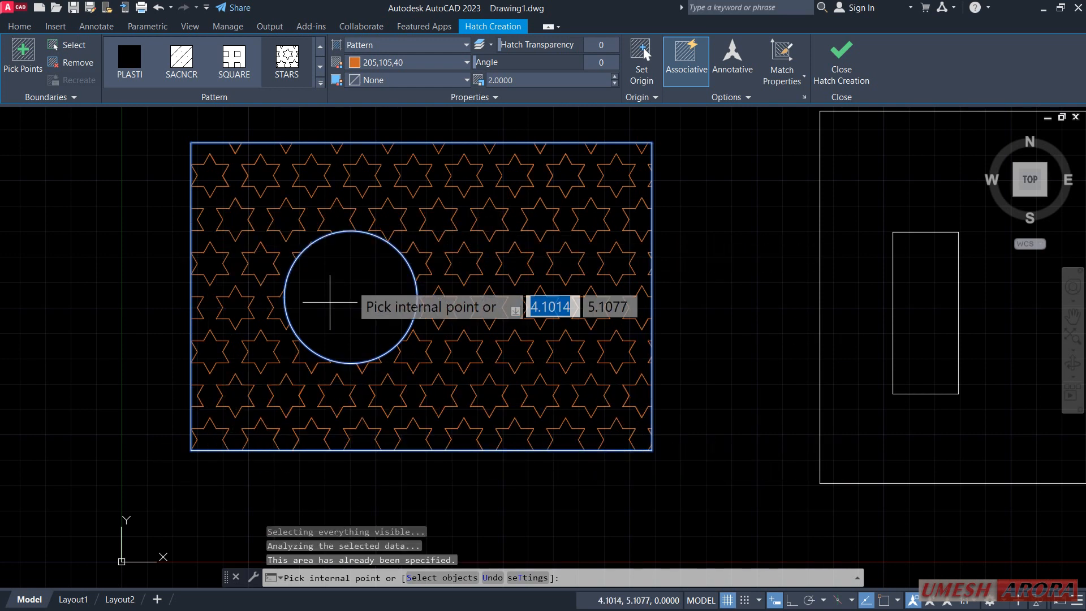
click(643, 55)
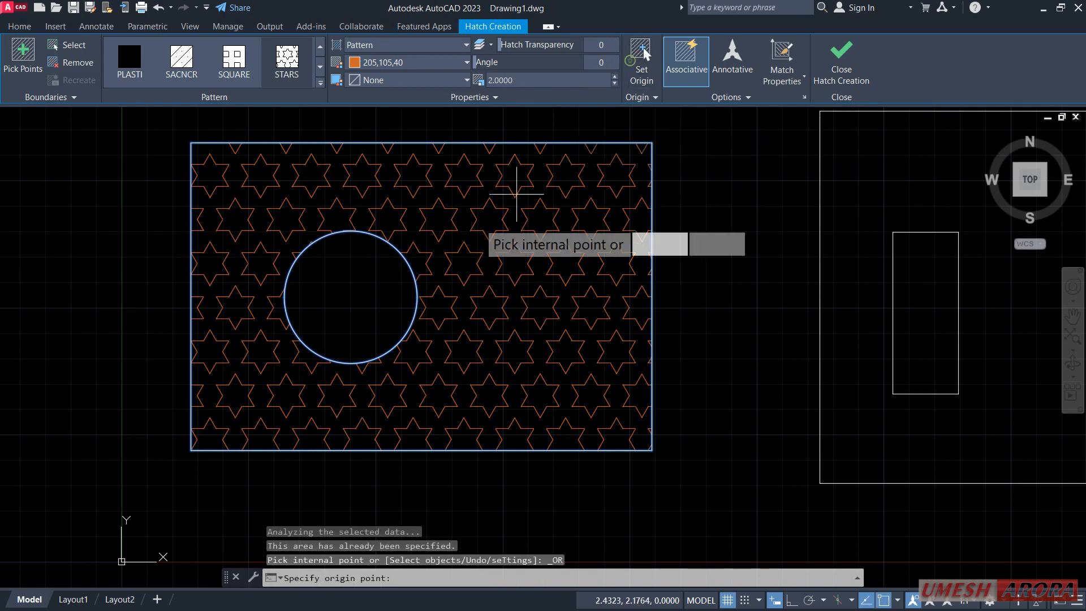
click(215, 416)
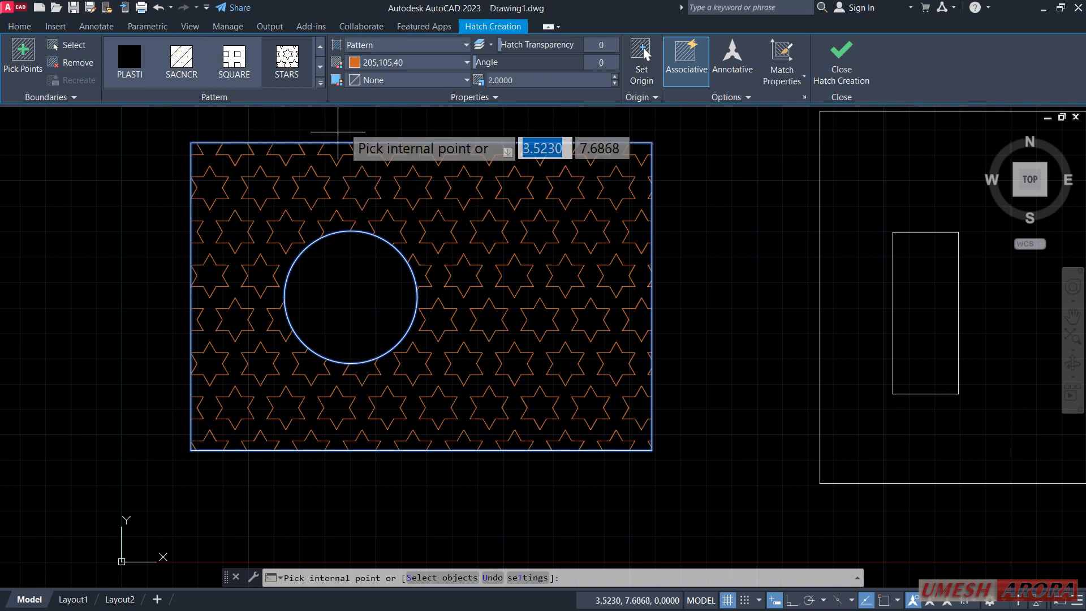
Switch the left rectangle's hatch type to Solid and preview other fill colors, keeping orange 205,105,40
click(392, 47)
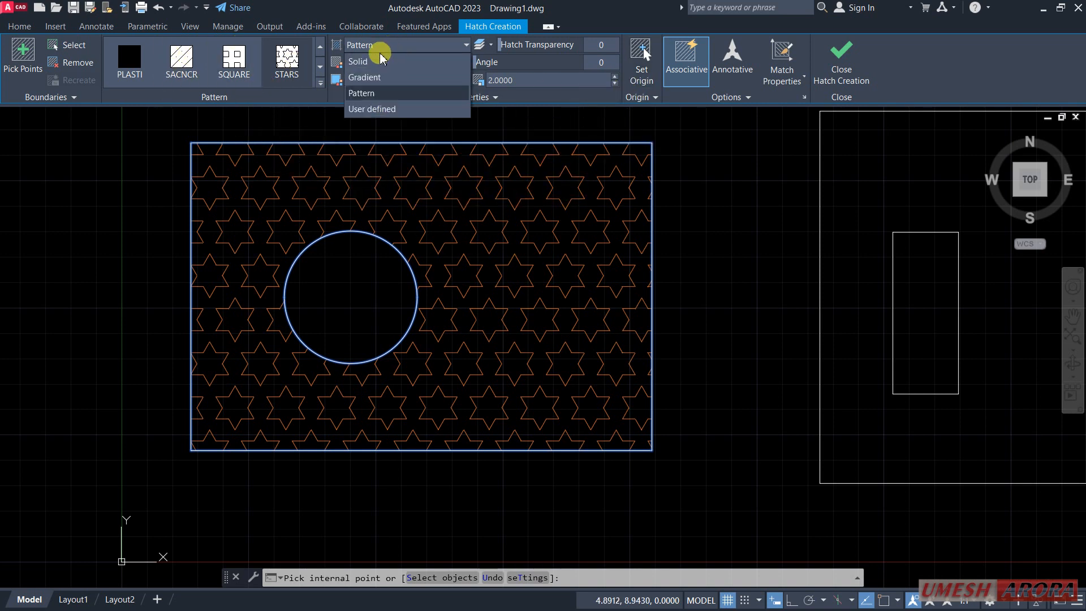
click(372, 62)
click(373, 61)
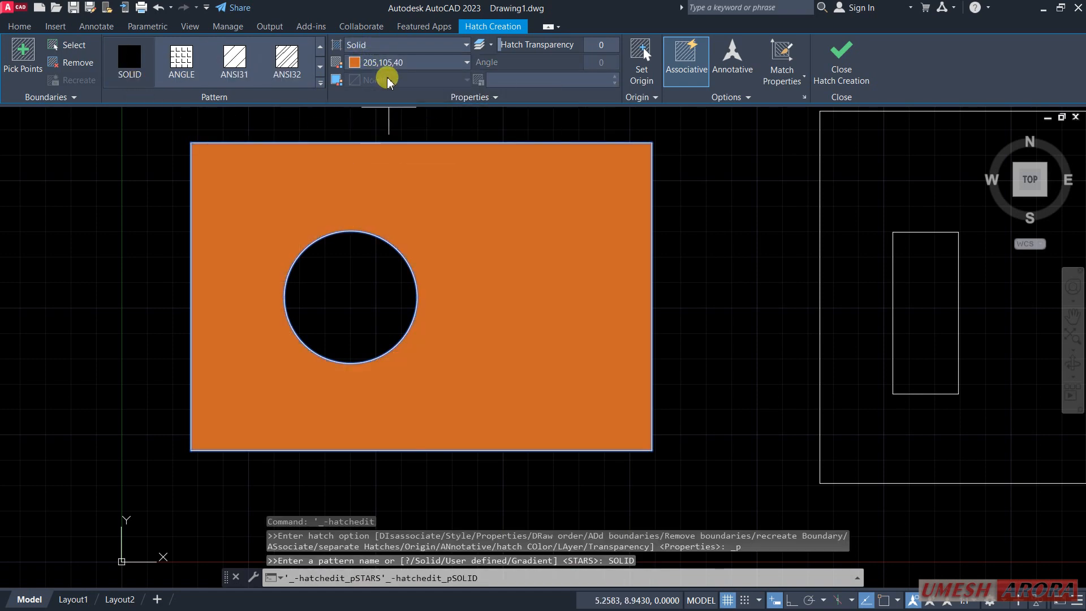
click(436, 63)
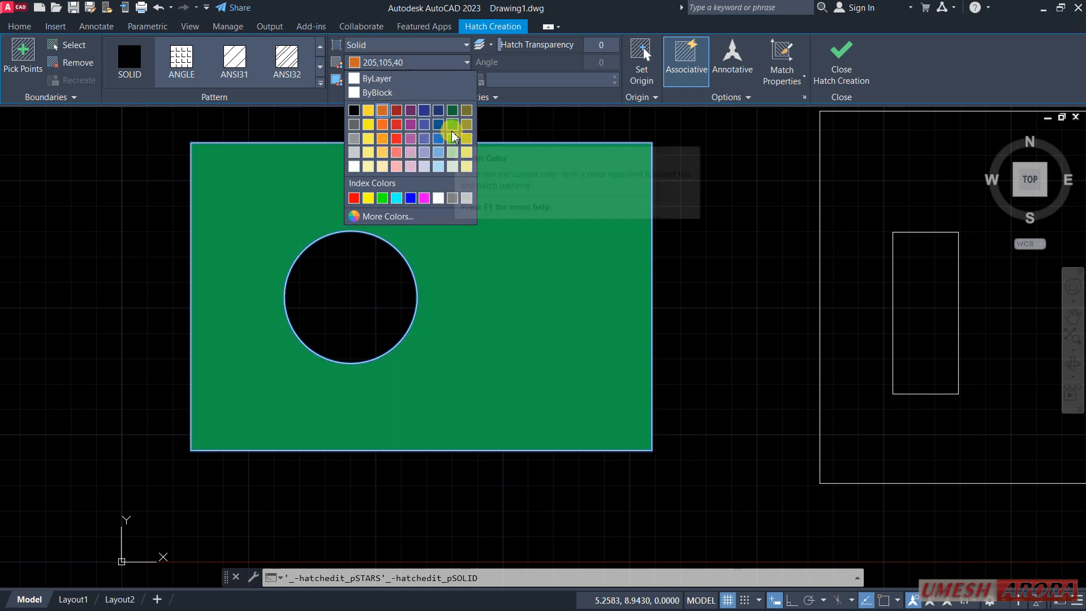
click(418, 46)
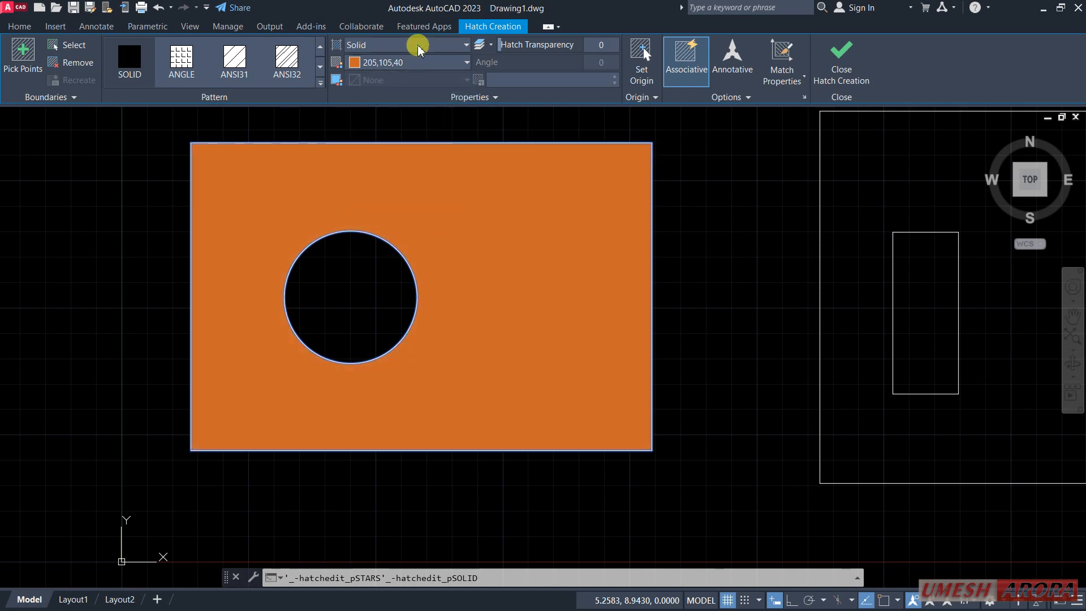
Change the hatch type to Gradient, preview the gradient styles and apply GR_CURVED
click(418, 47)
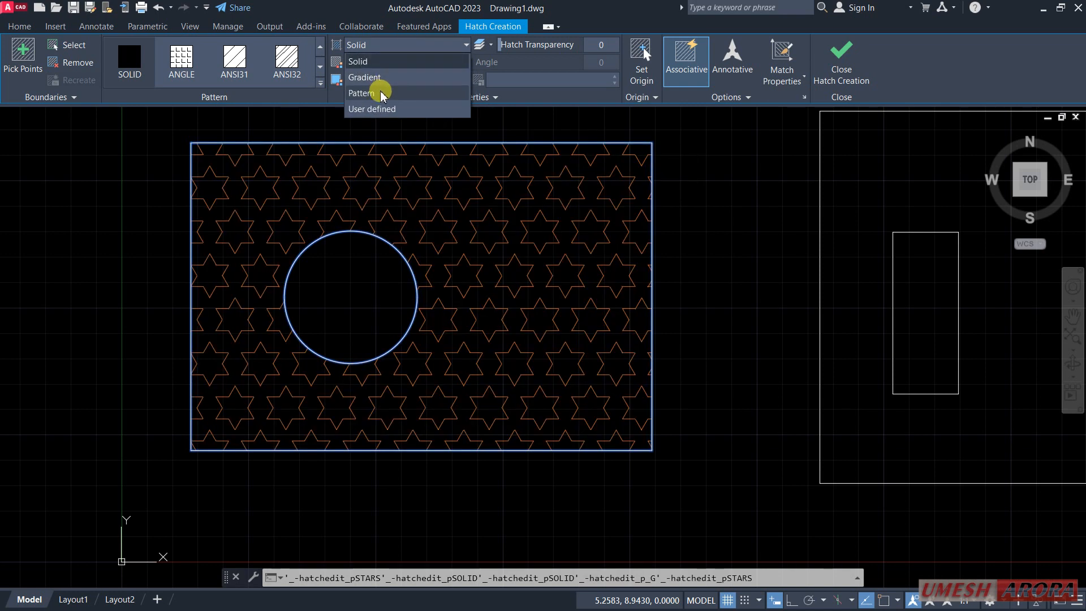
click(380, 82)
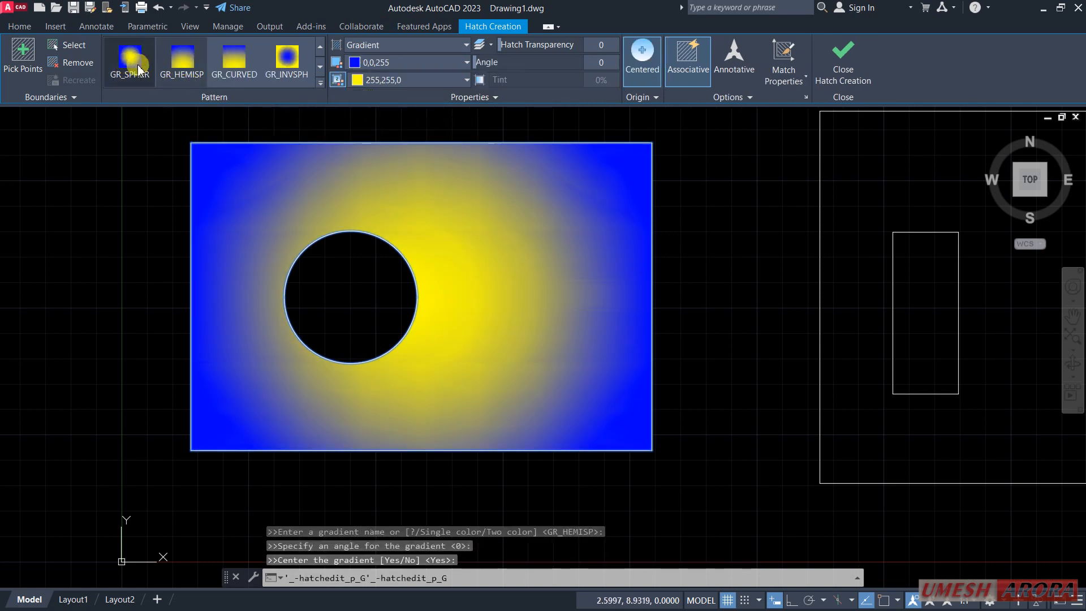
click(321, 83)
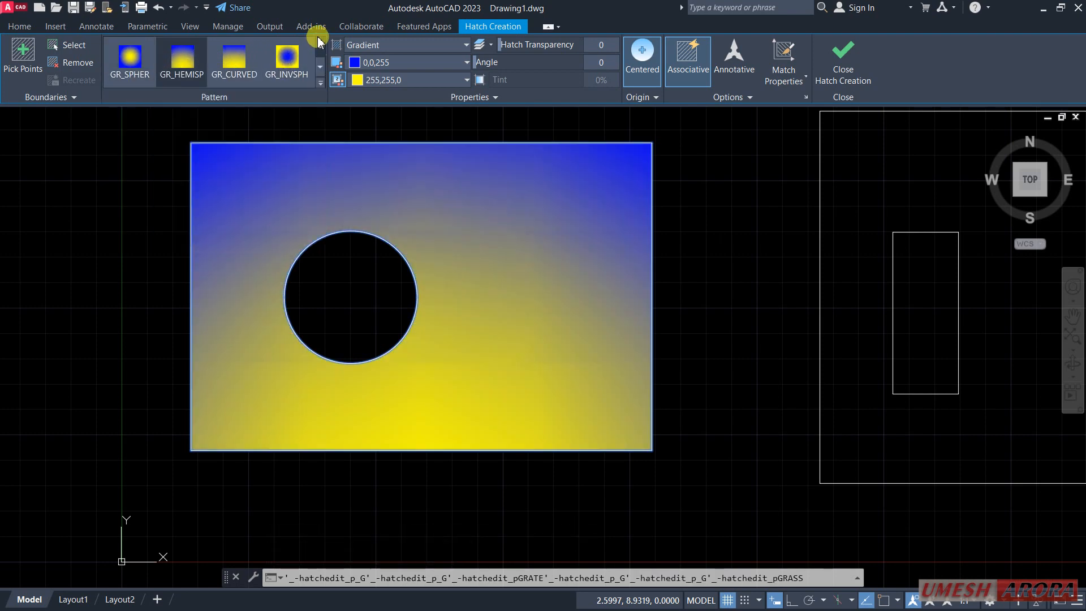
click(235, 66)
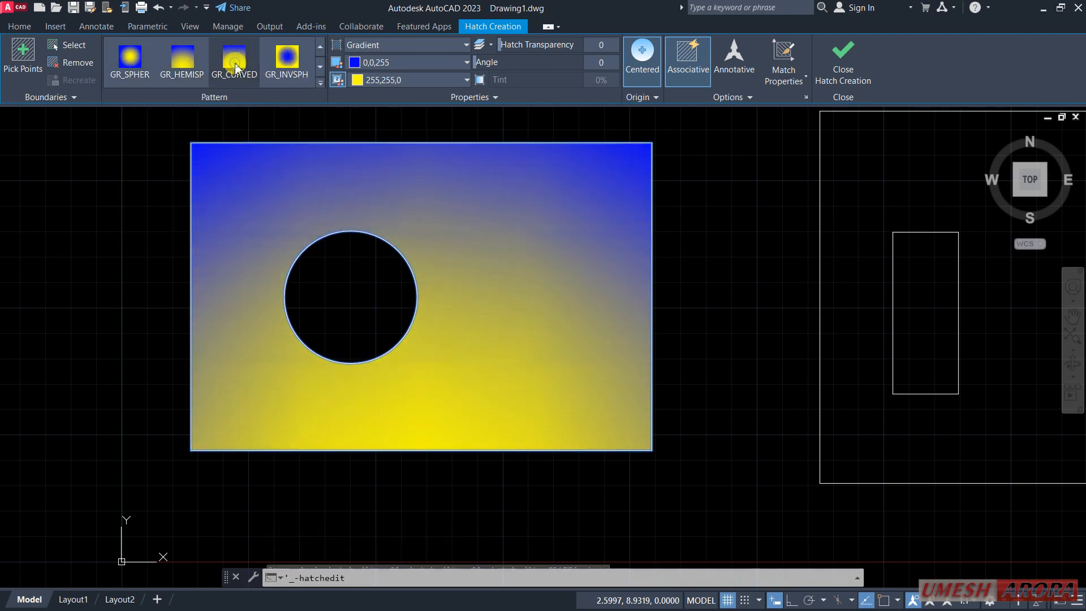
Set both gradient colors to red 153,27,30, then change the first gradient color to yellow 248,215,49
click(385, 62)
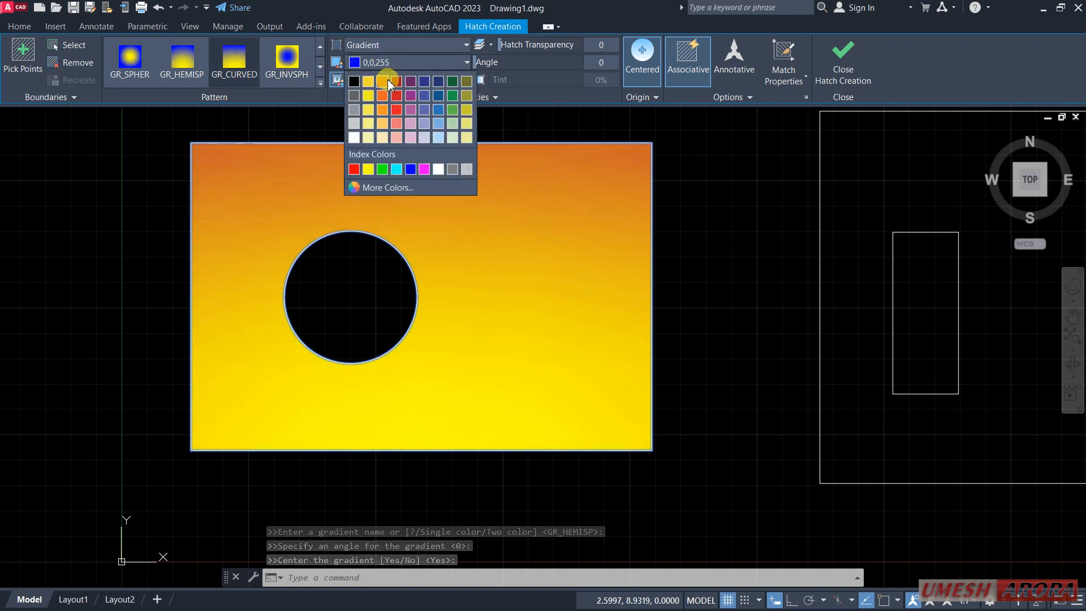
click(396, 82)
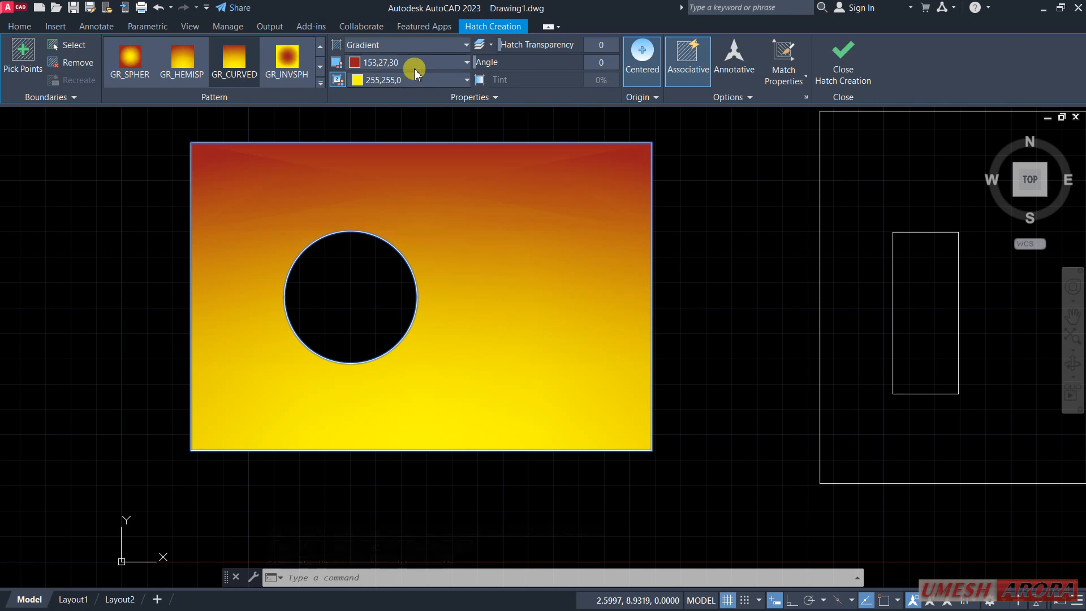
click(420, 80)
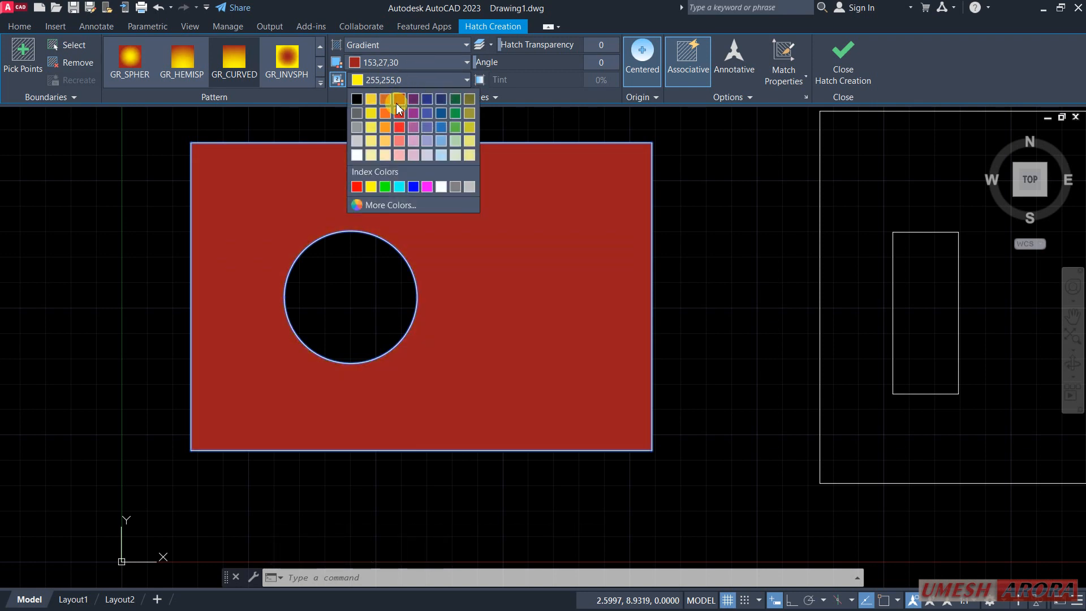
click(398, 104)
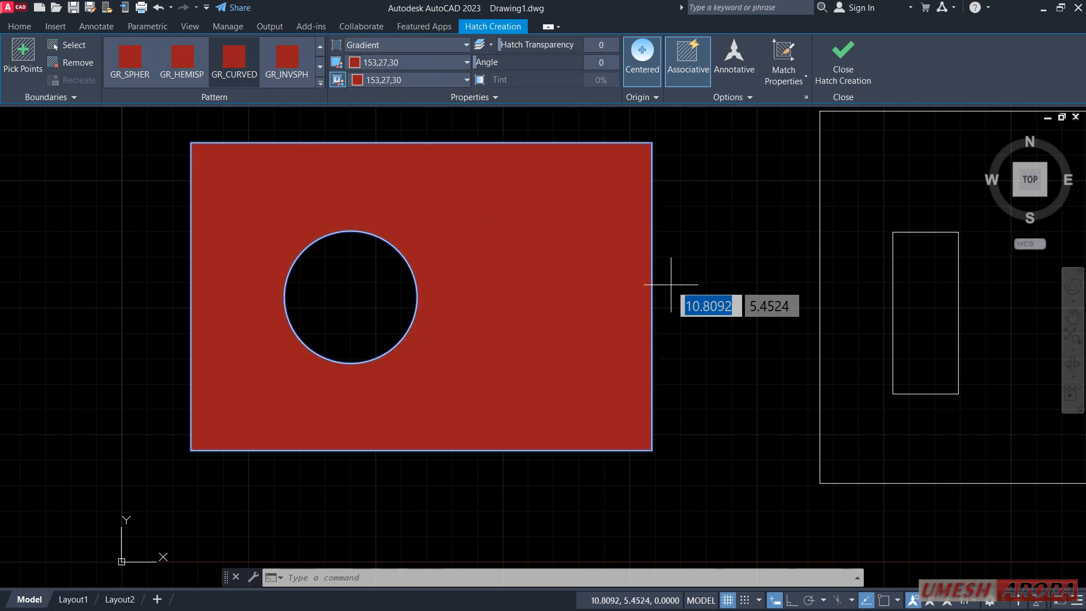
click(391, 50)
click(389, 51)
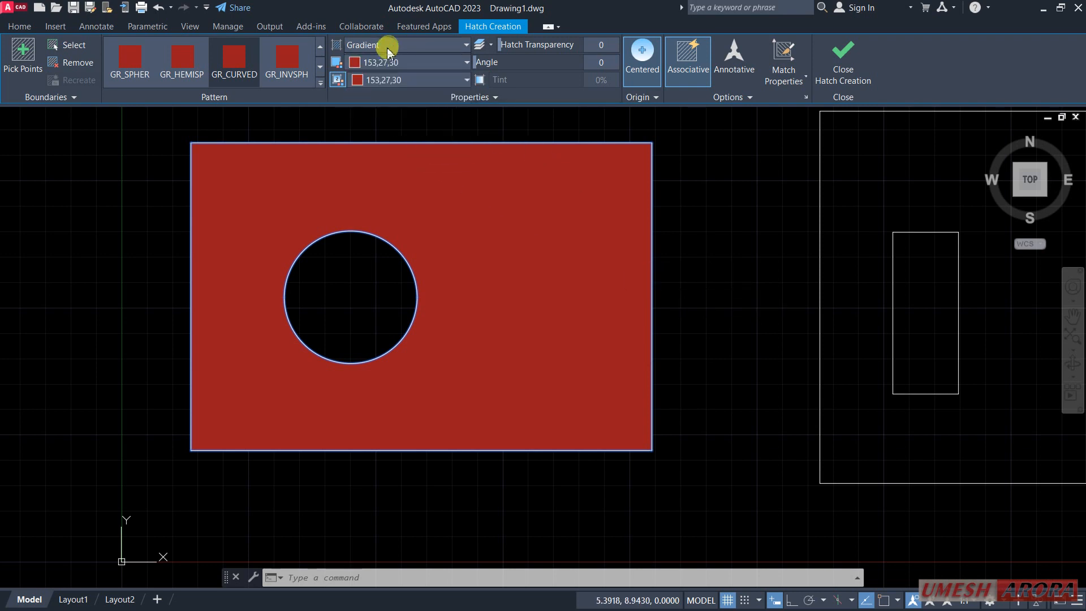
click(387, 65)
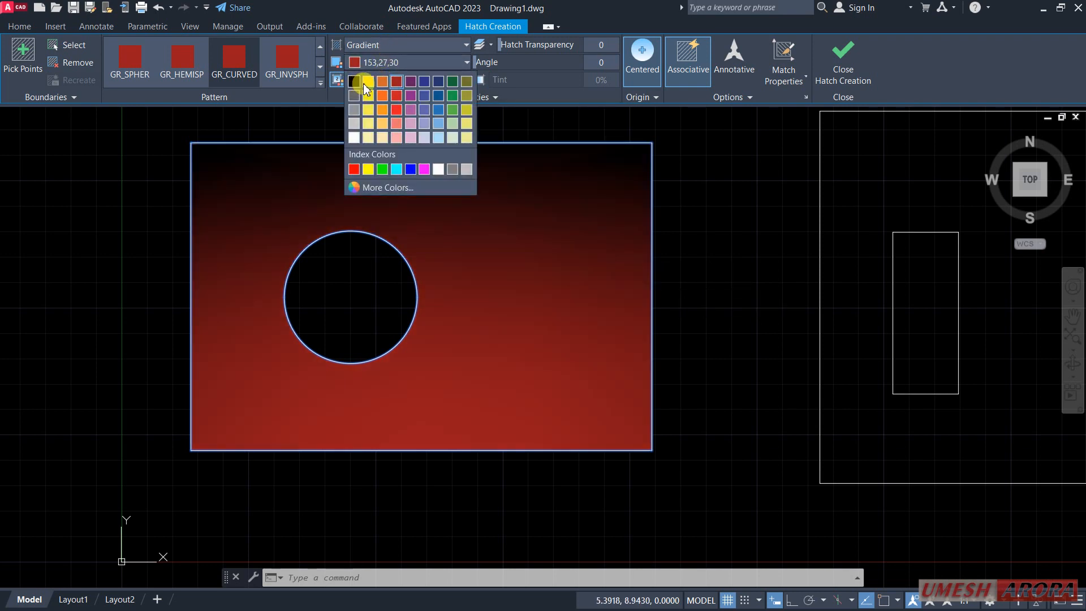
click(367, 83)
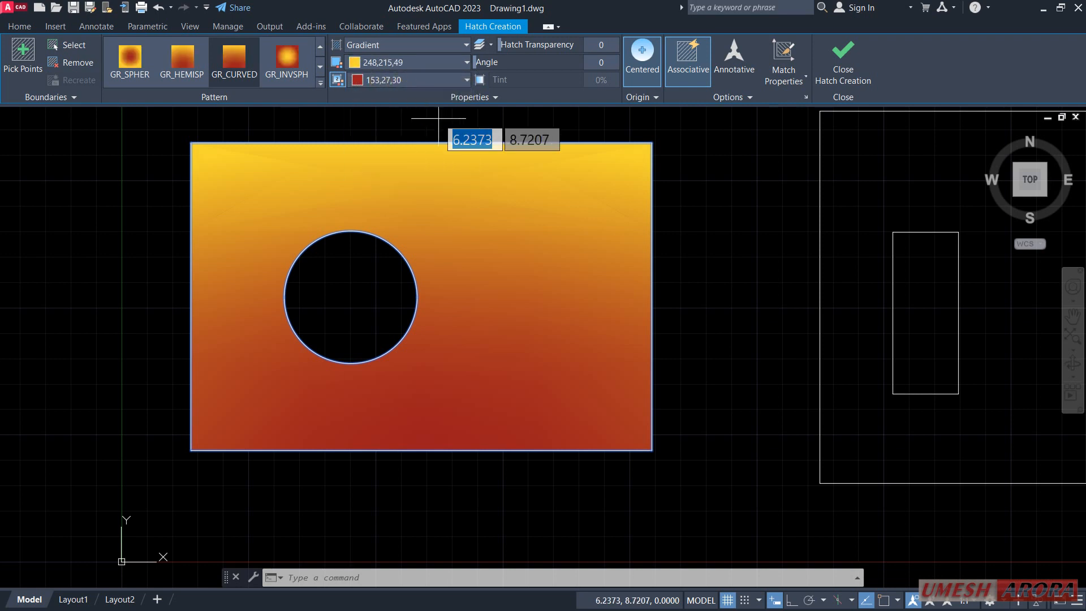
Switch the hatch type to User defined and try the ZIGZAG and USER patterns
click(393, 50)
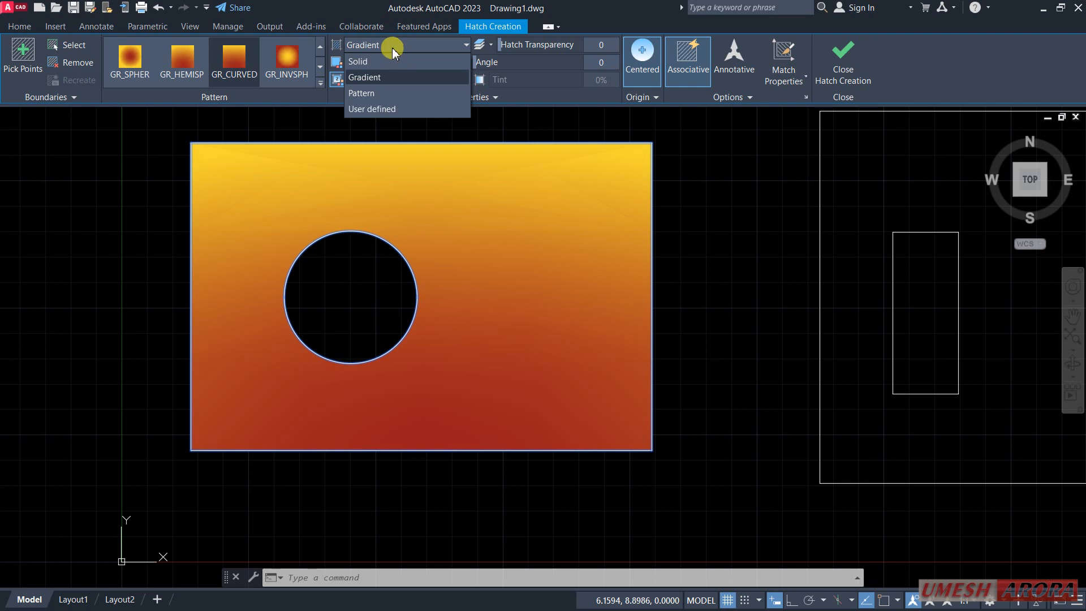
click(391, 109)
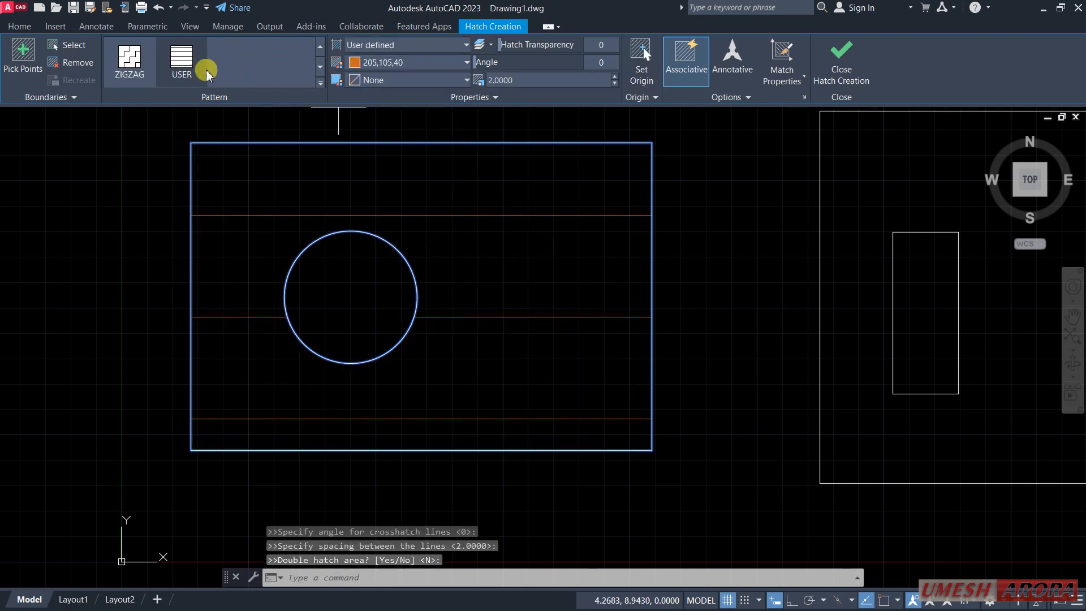
click(129, 57)
click(172, 60)
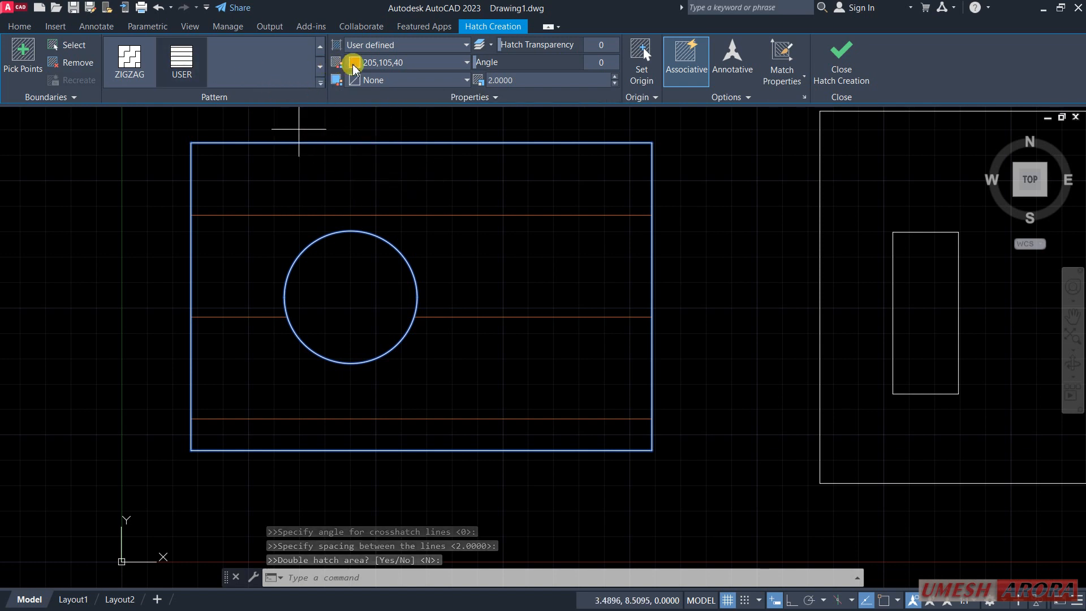
Set the hatch type to Pattern with the ZIGZAG design and finish the left rectangle's hatch
click(379, 45)
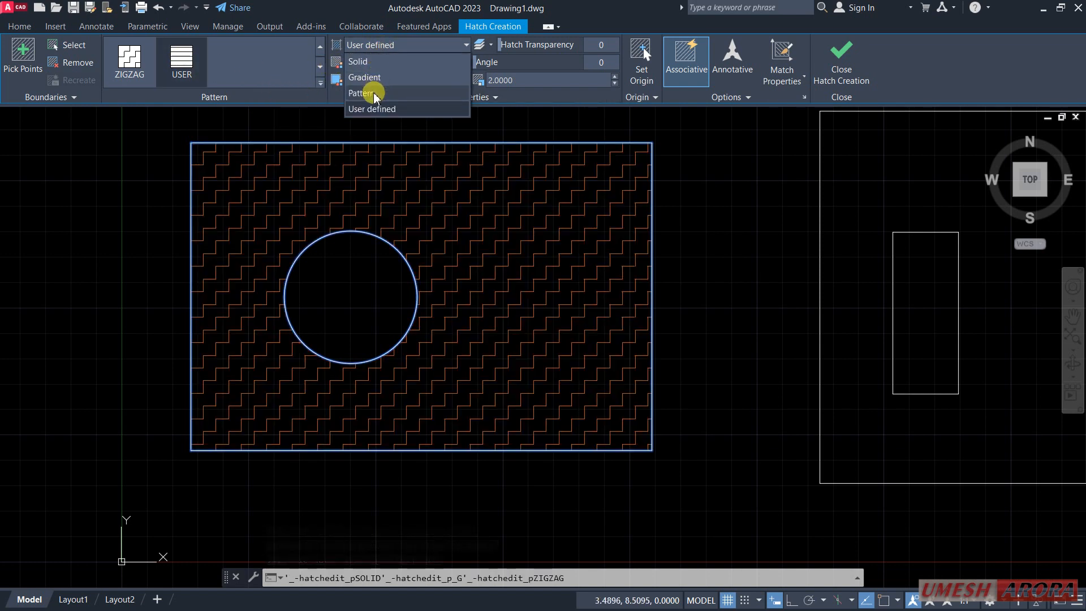
click(374, 92)
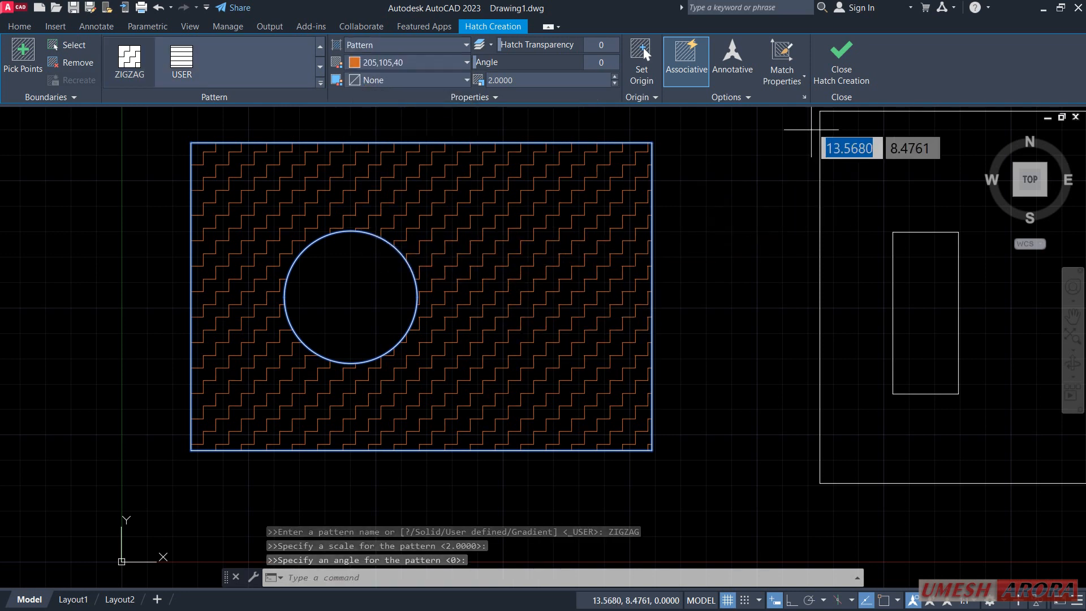
click(839, 54)
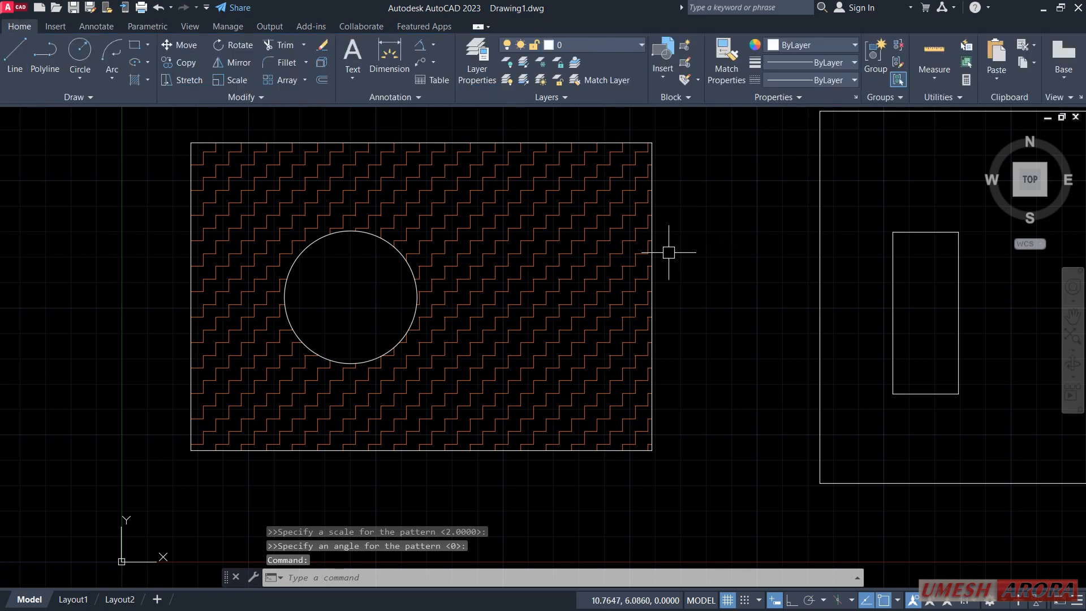
Start a new hatch in the area between the right-hand outer rectangle and its small inner rectangle
scroll(667, 250, down, 3)
middle_drag(667, 250, 420, 274)
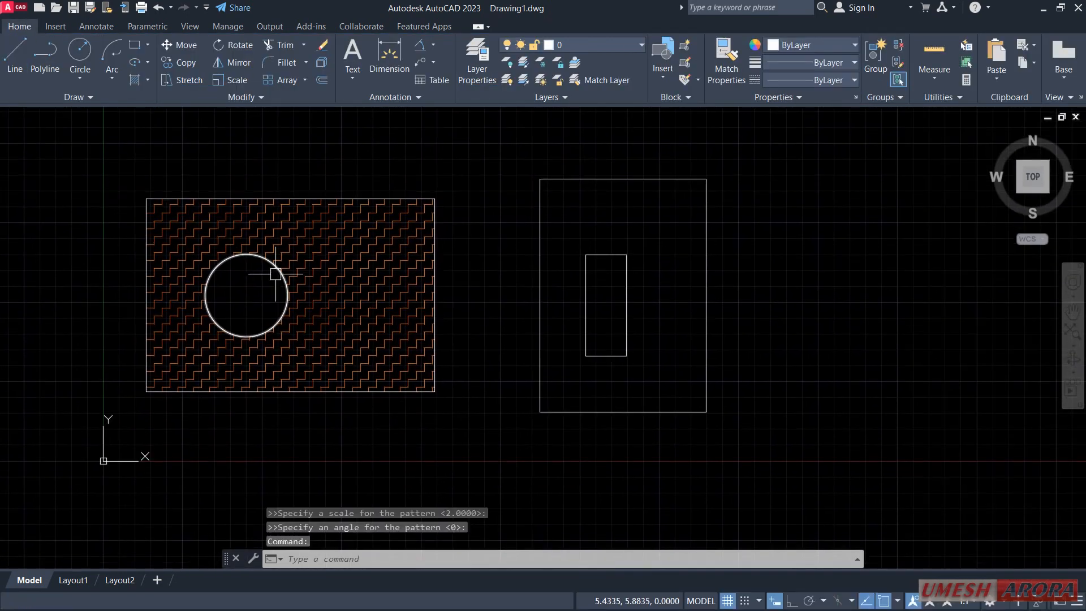
scroll(279, 271, up, 2)
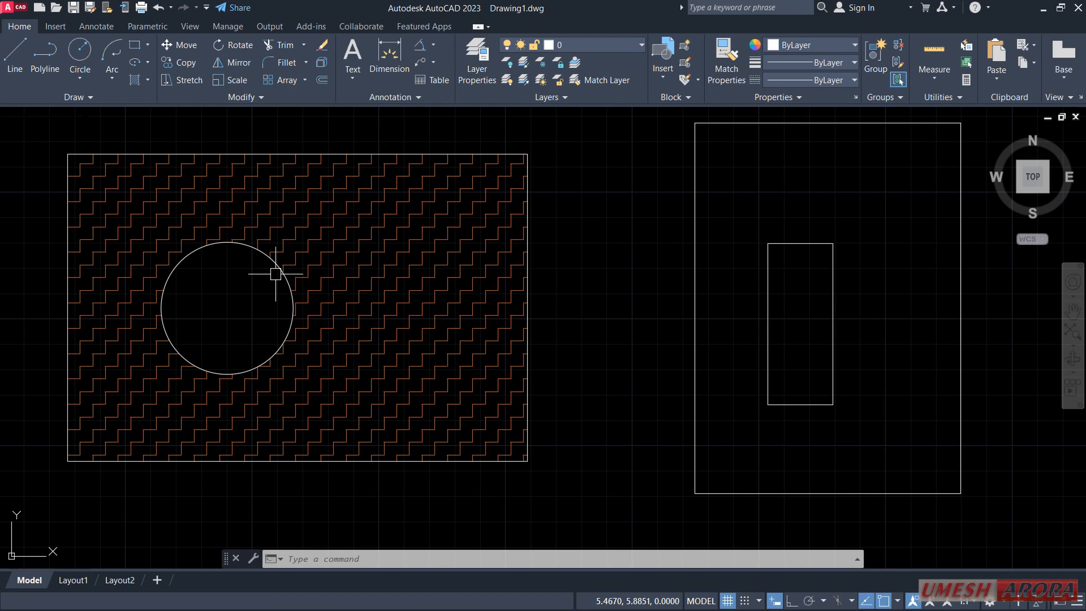
click(131, 83)
click(759, 206)
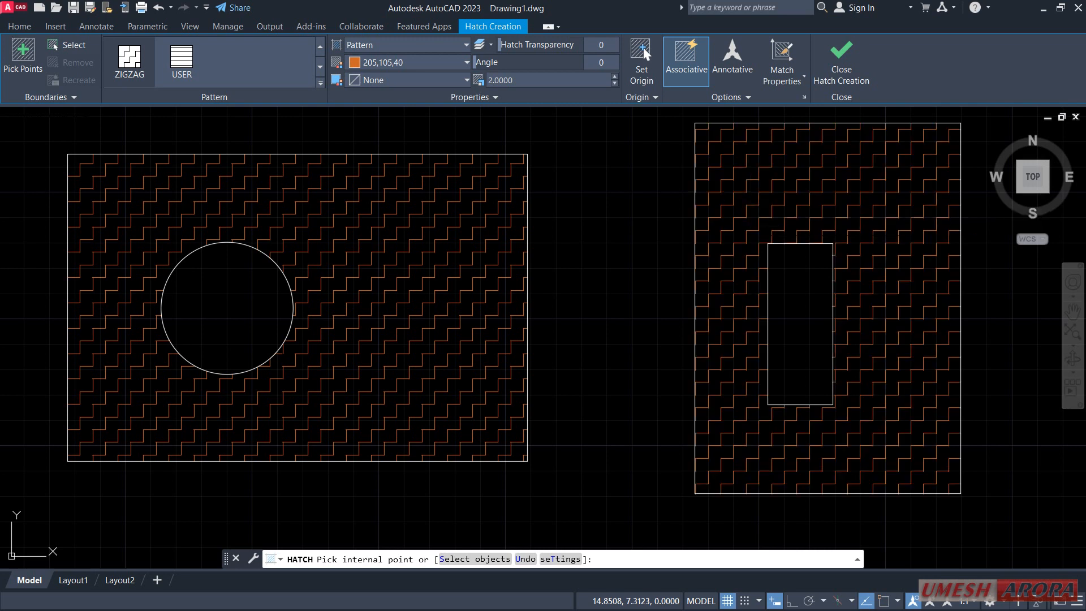
click(754, 204)
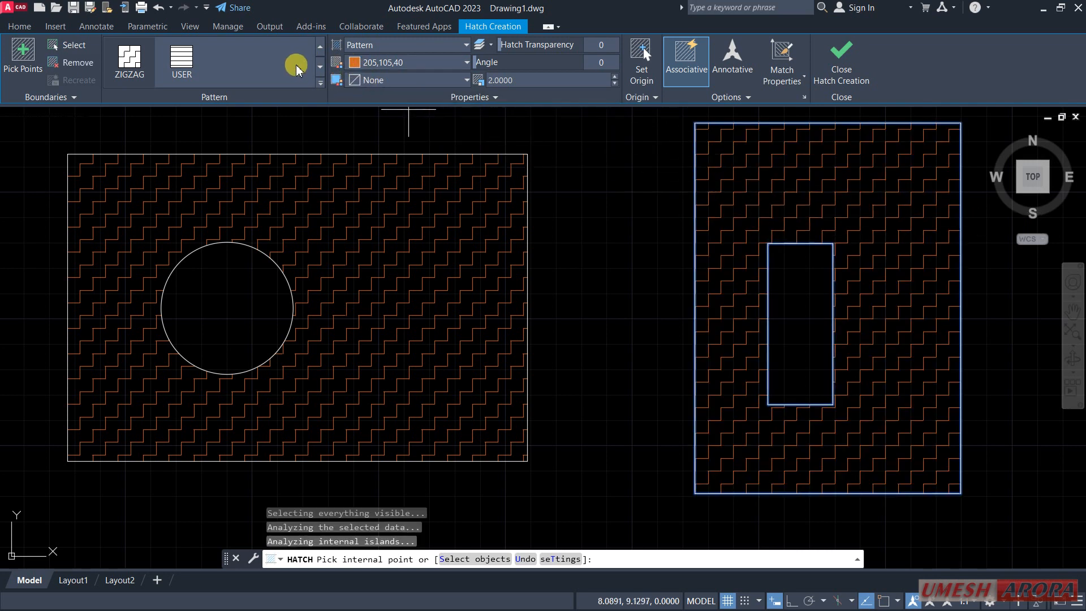
Browse the hatch patterns and apply CROSS to the right rectangle's hatch
click(321, 48)
click(321, 48)
click(321, 48)
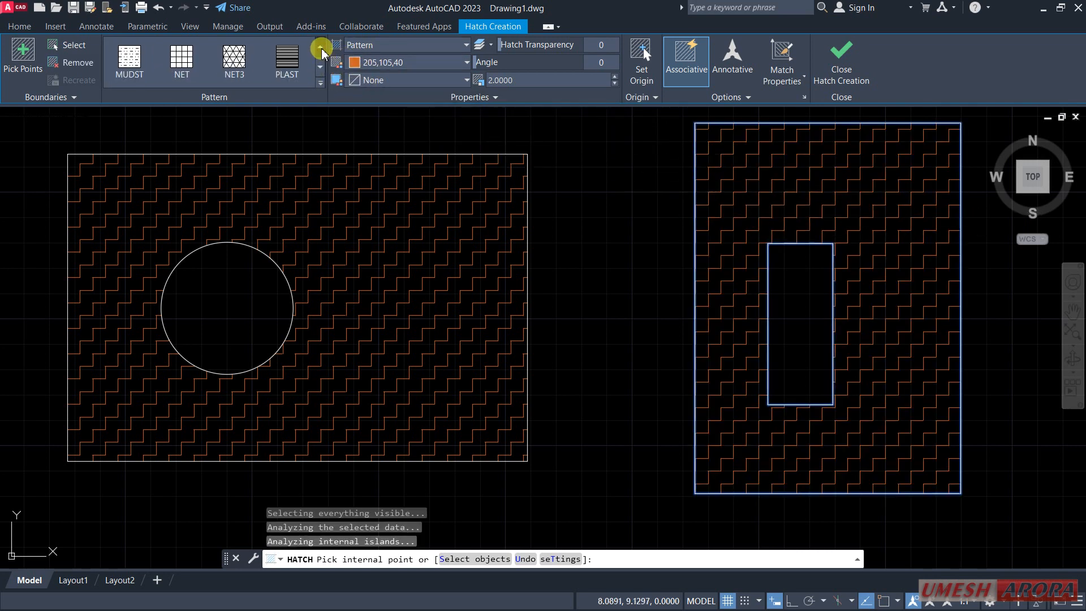
click(320, 48)
click(321, 47)
click(287, 57)
scroll(287, 56, up, 8)
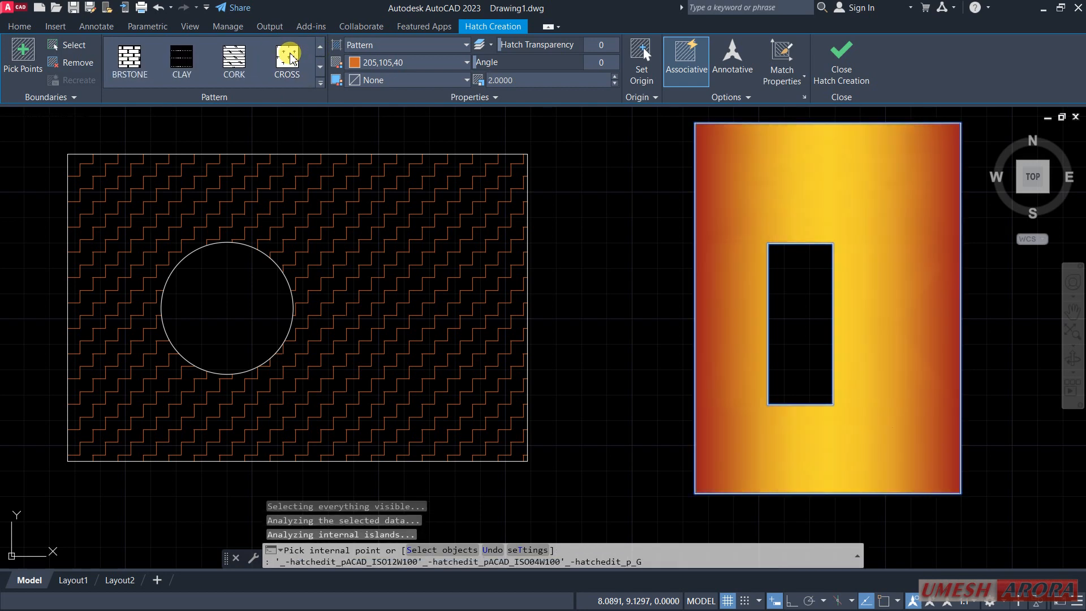
click(287, 56)
Set the cross hatch's color to purple 100,33,101 and finish the hatch
mouse_move(804, 262)
middle_down()
mouse_move(772, 274)
mouse_move(776, 254)
middle_up()
click(411, 66)
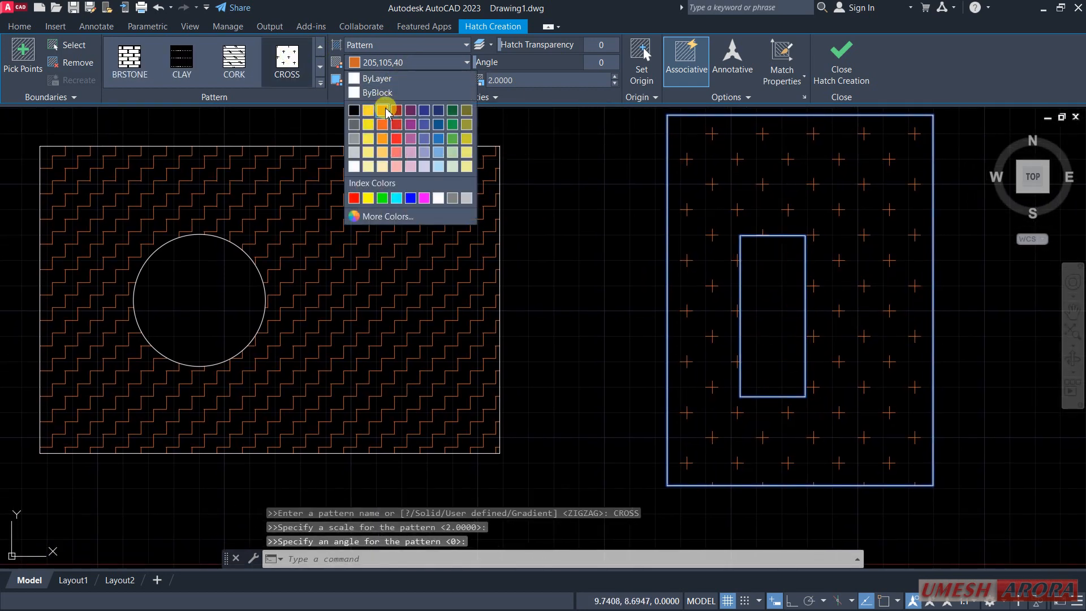
click(412, 110)
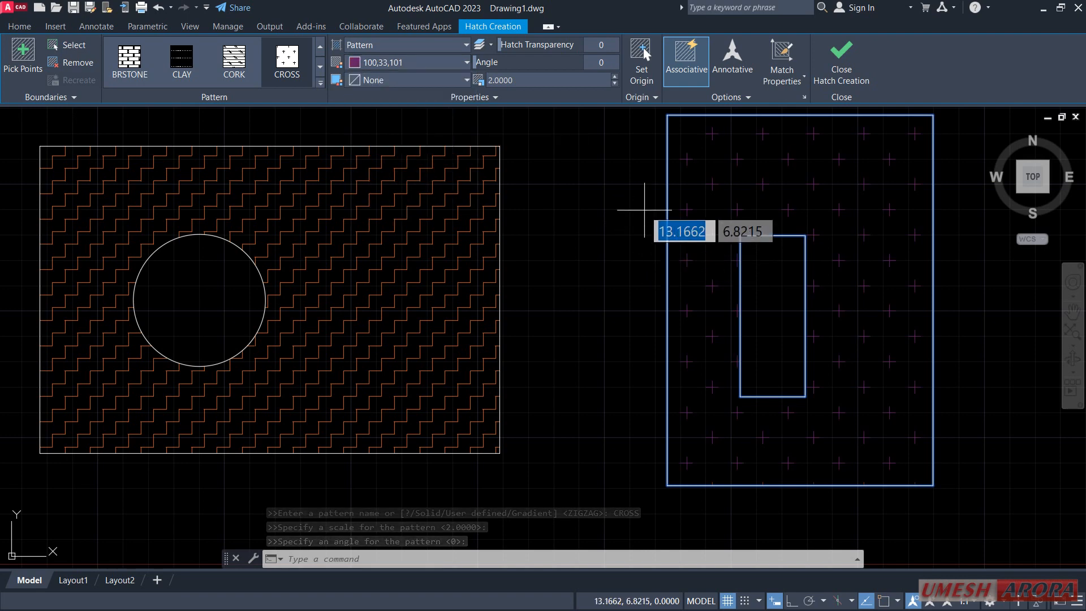
click(850, 59)
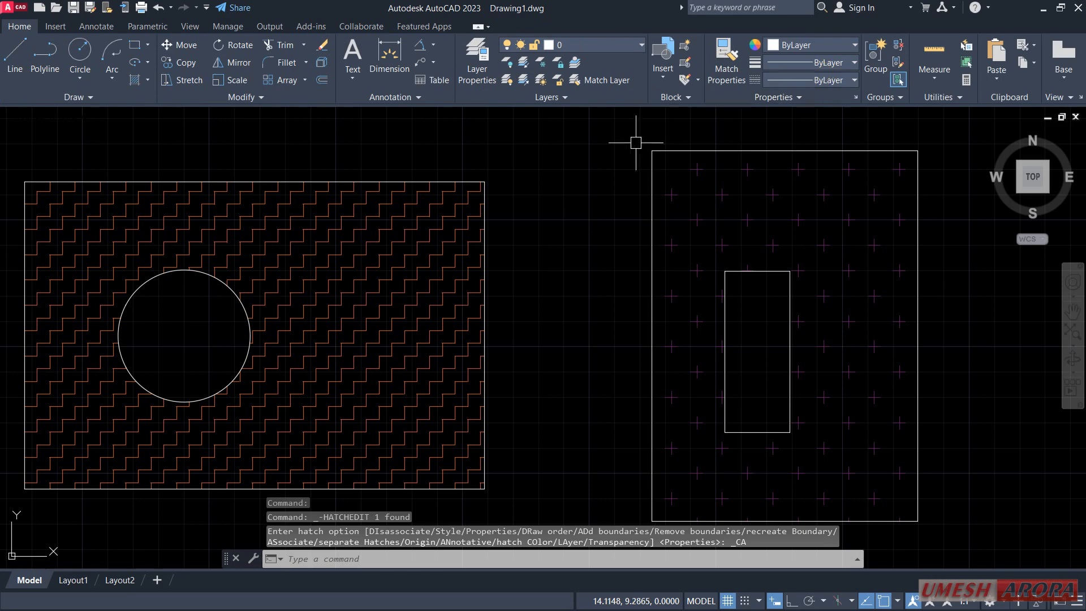
Open the left rectangle's zigzag hatch for editing and set its color to Red
click(262, 97)
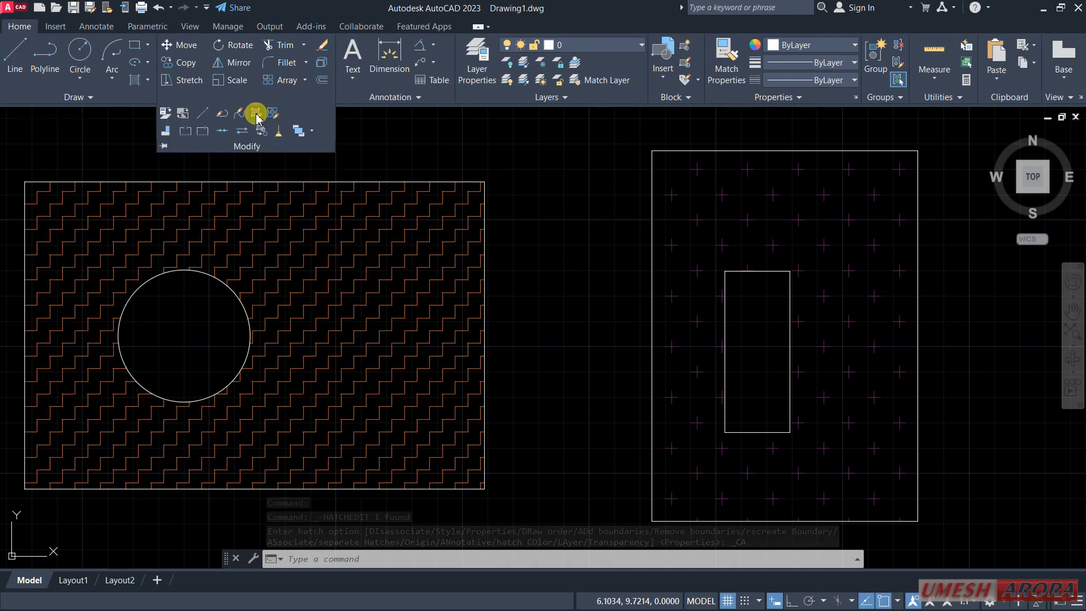
click(256, 113)
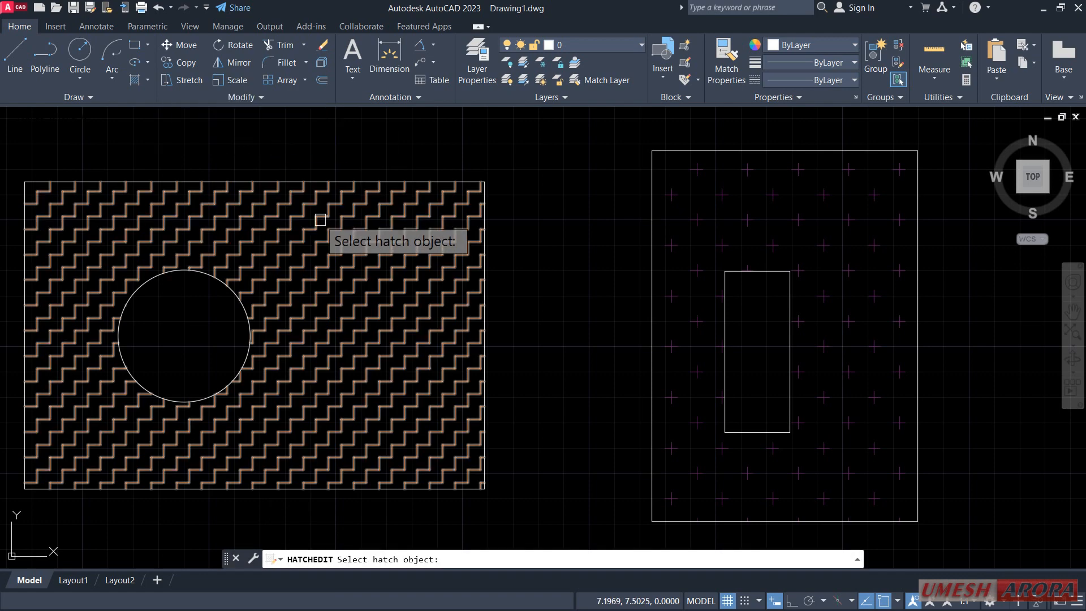
click(308, 214)
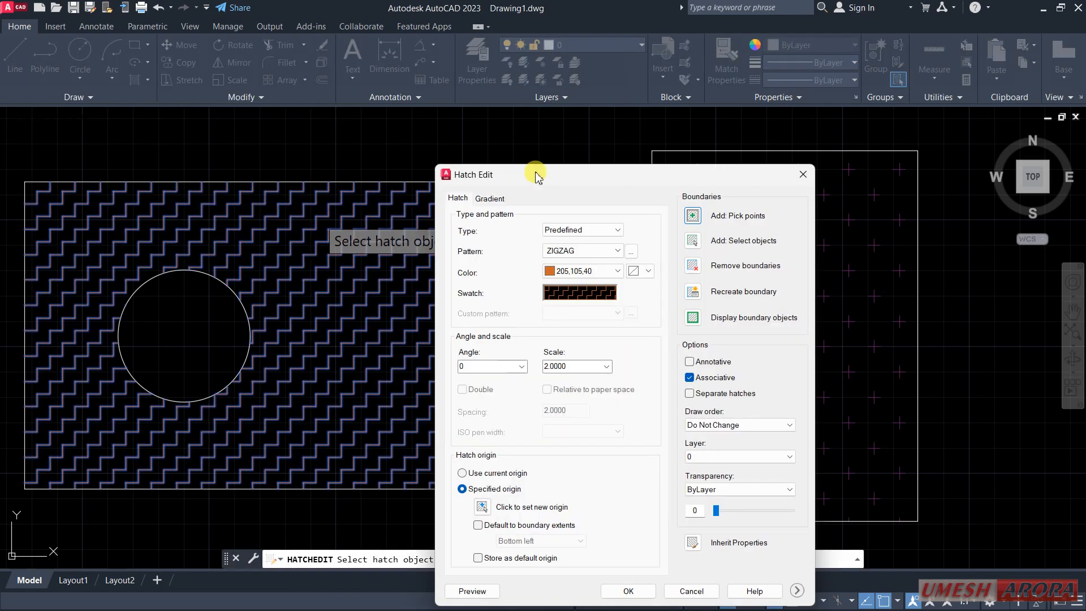
drag(554, 177, 470, 68)
click(546, 143)
click(574, 419)
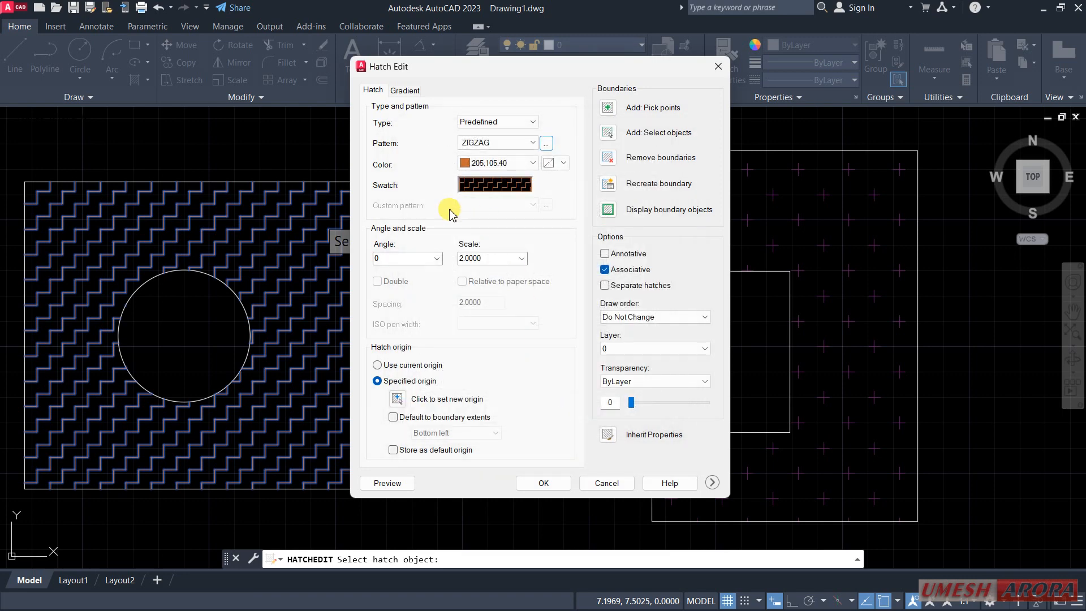
click(527, 165)
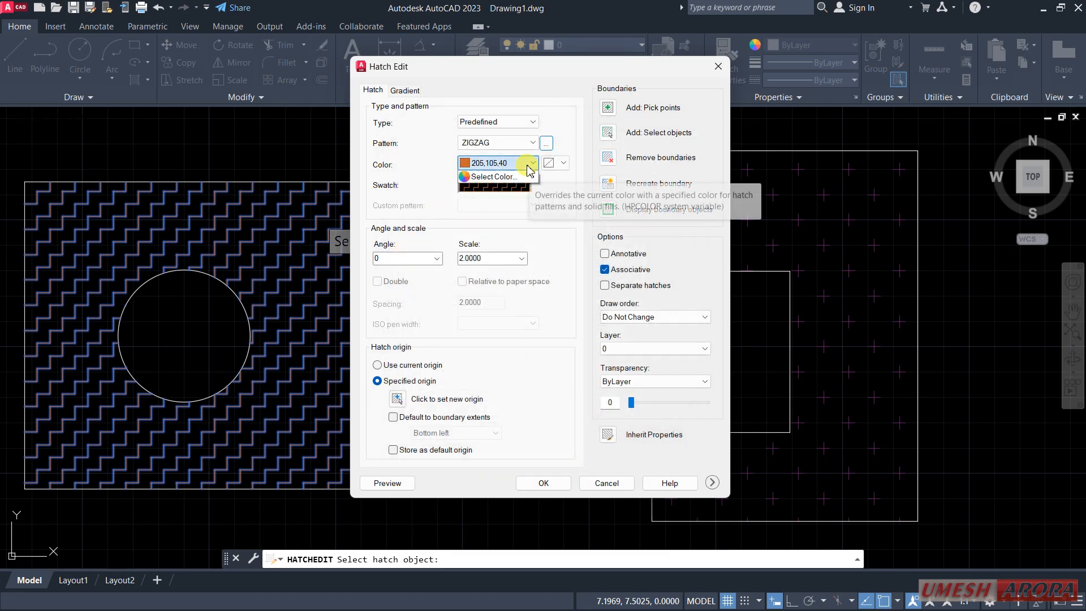
click(480, 212)
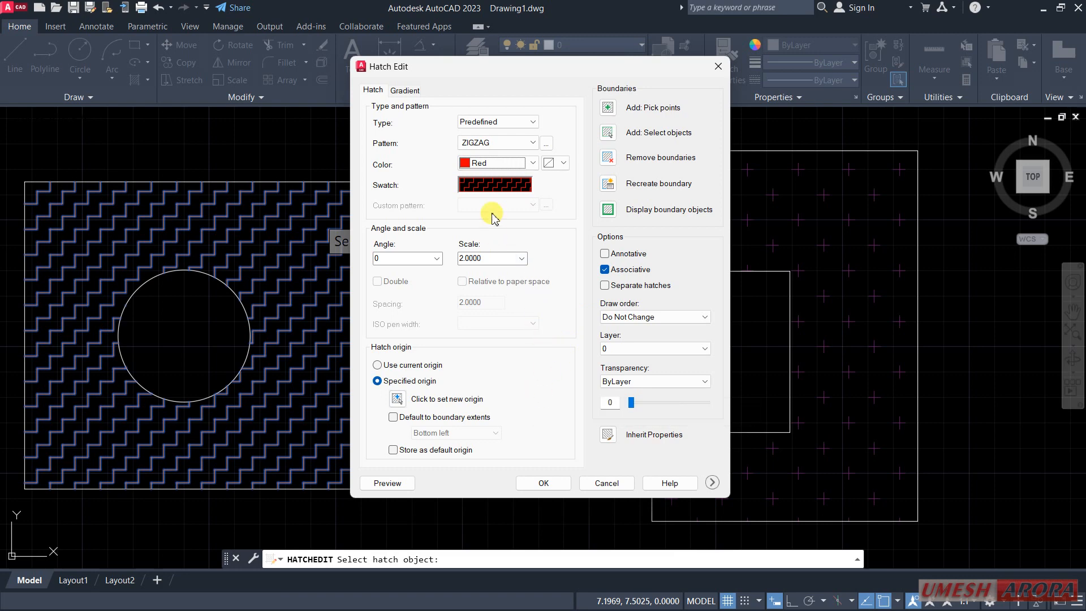
Change the left rectangle's hatch to a gradient fill and back to a CROSS pattern
click(404, 92)
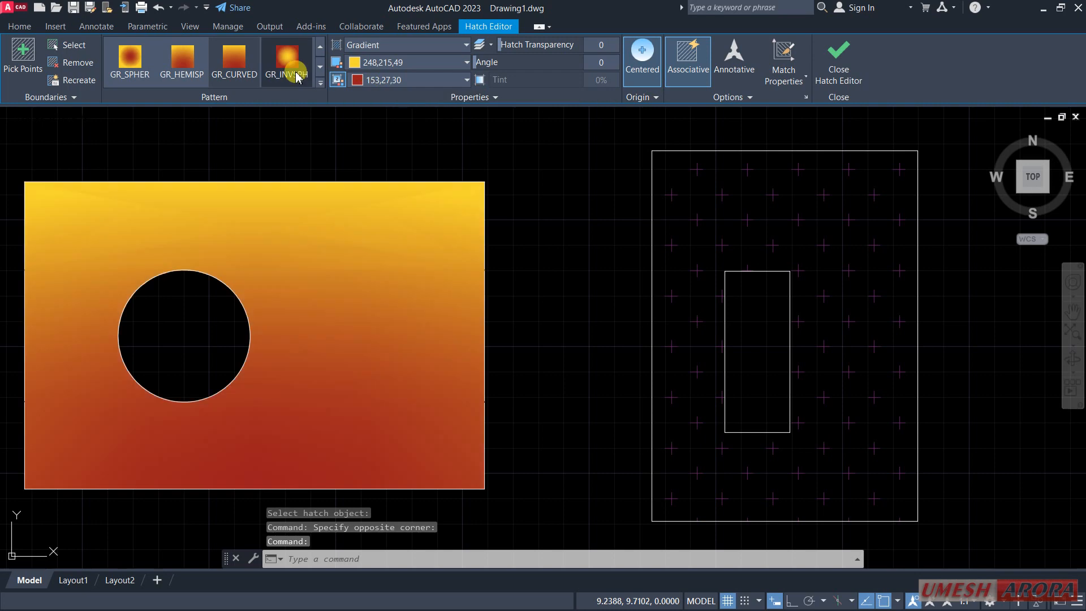
click(287, 57)
click(407, 45)
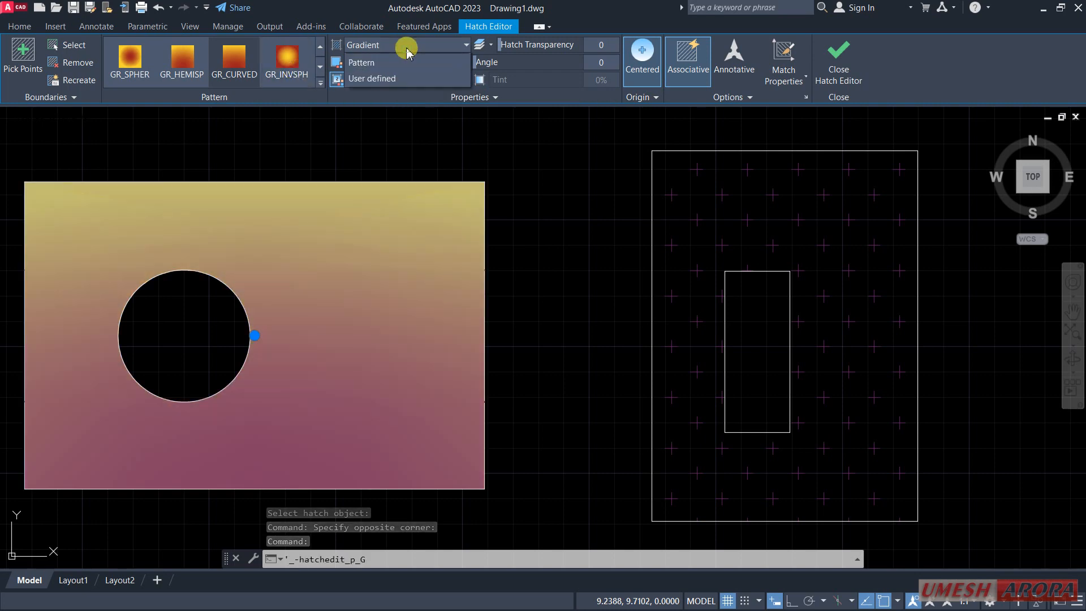
click(364, 93)
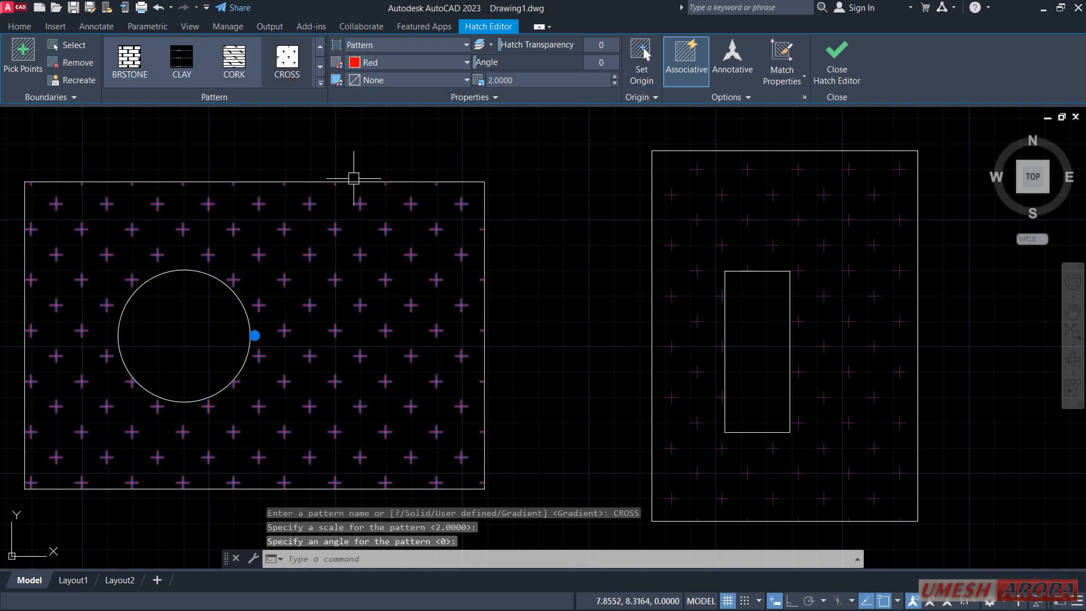
click(282, 57)
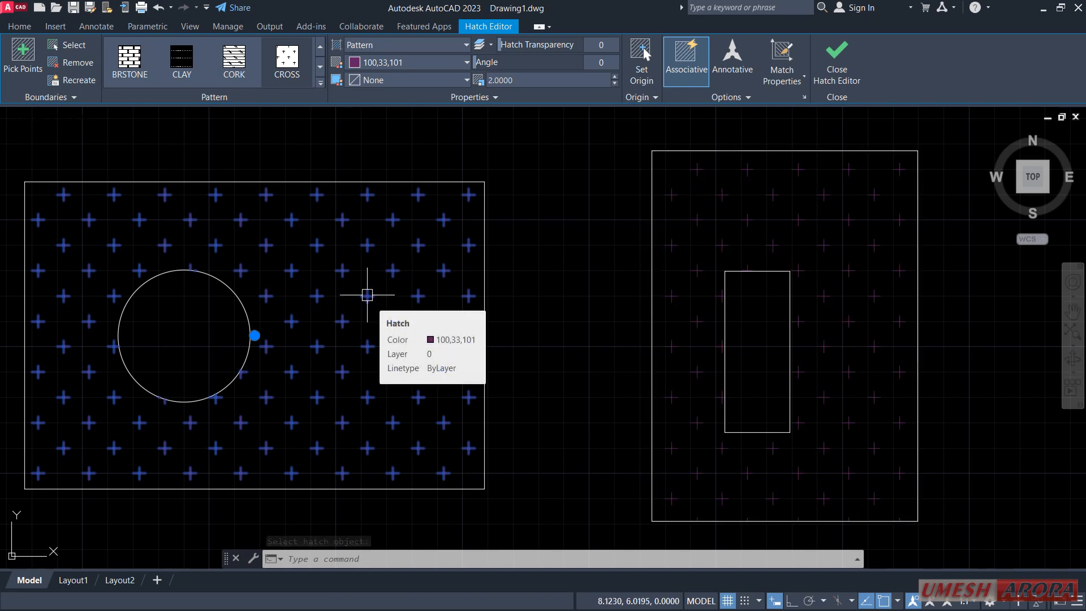
Match the right rectangle's hatch properties to the brick-like hatch of the left rectangle
click(690, 88)
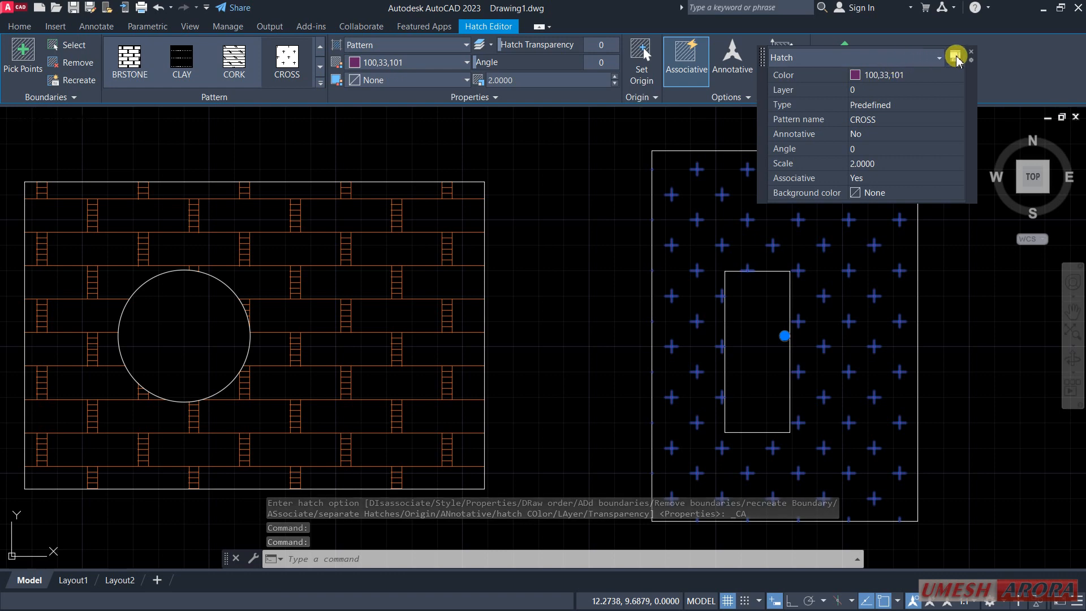
click(972, 55)
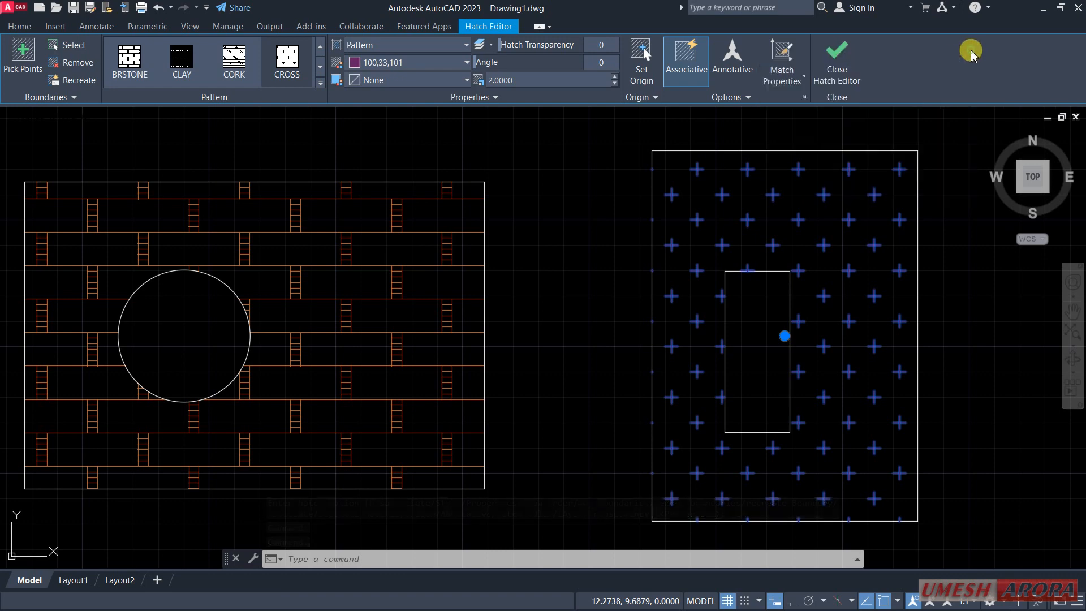
click(775, 54)
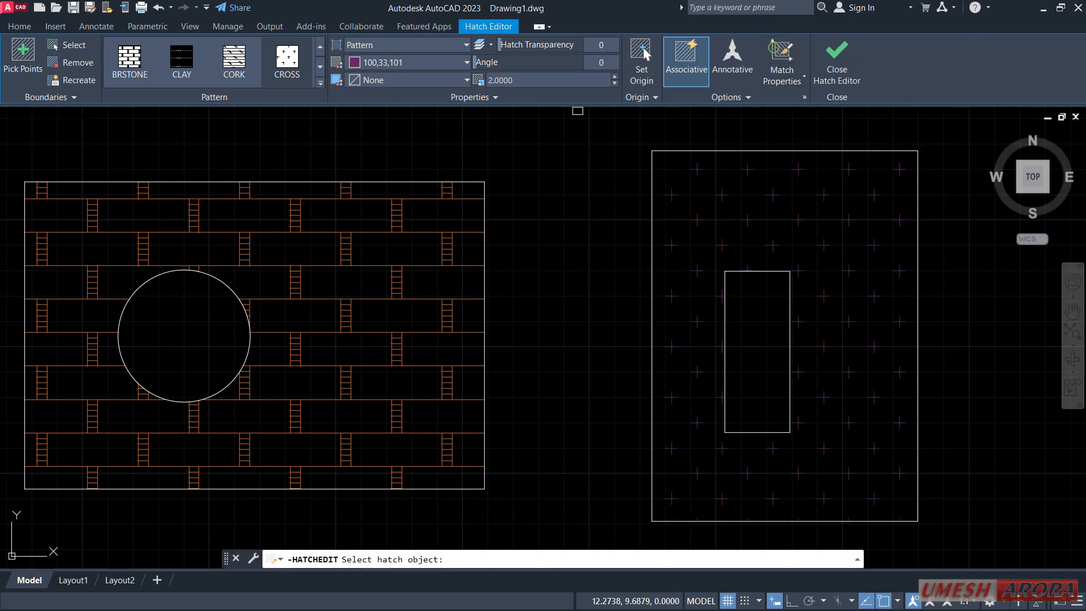
click(440, 220)
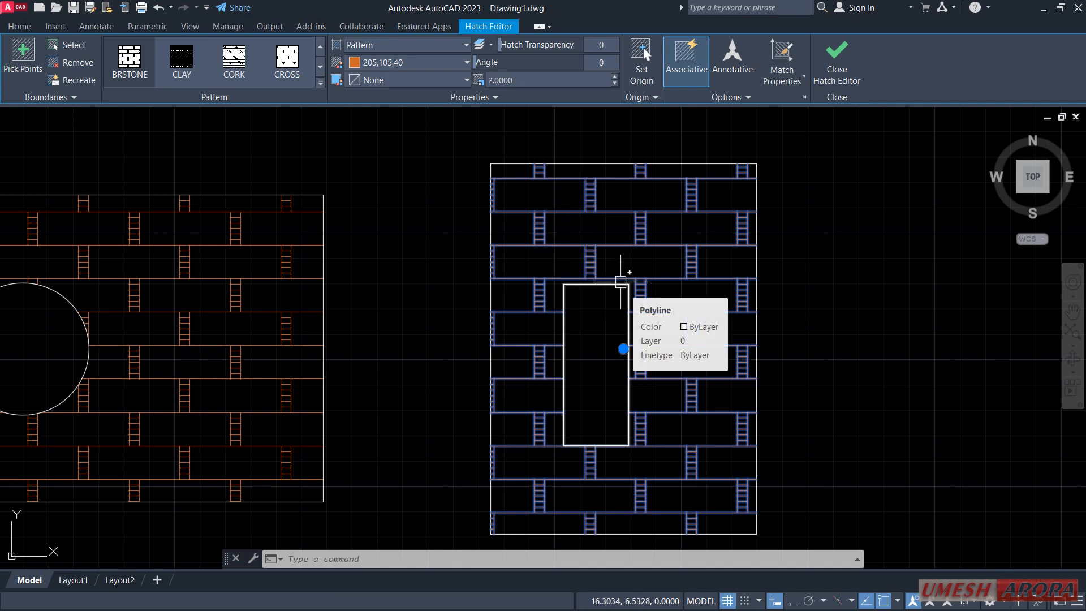
Remove the small inner rectangle from the boundaries of the right rectangle's hatch and finish editing
click(84, 66)
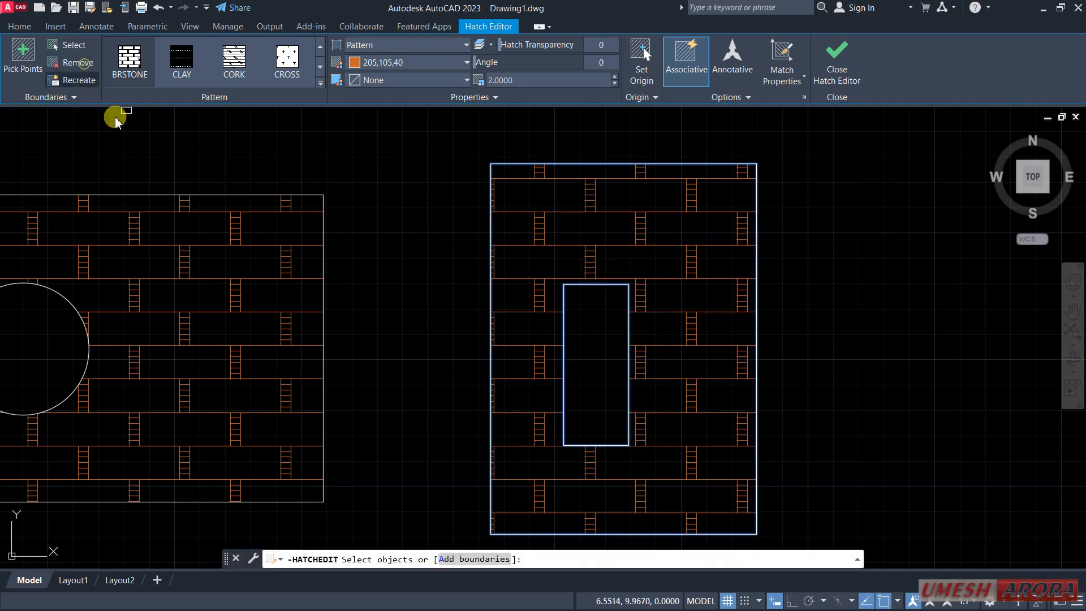
click(567, 298)
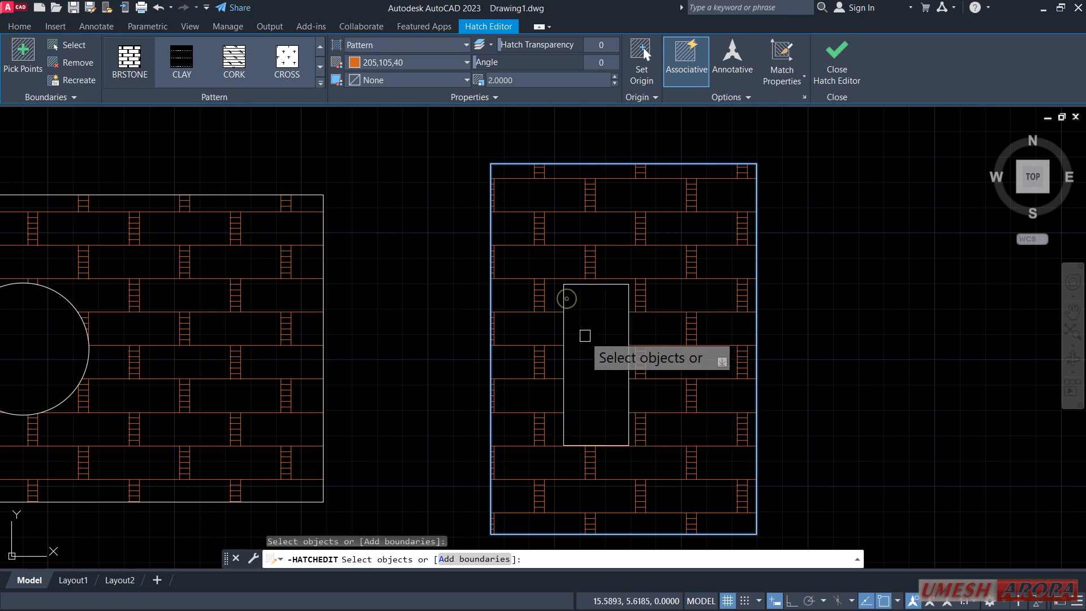
right_click(586, 343)
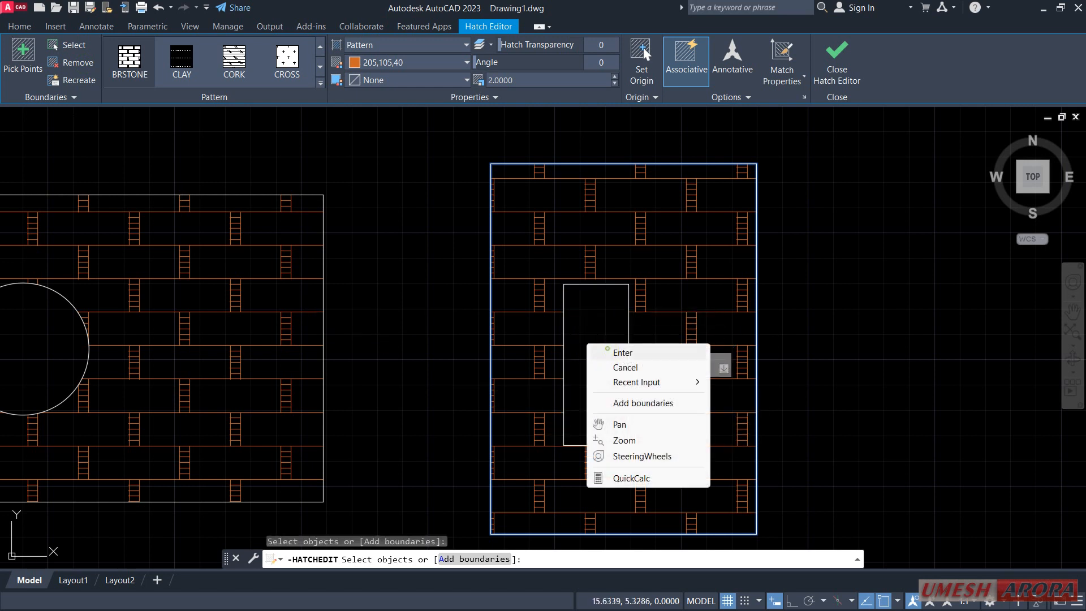
click(608, 351)
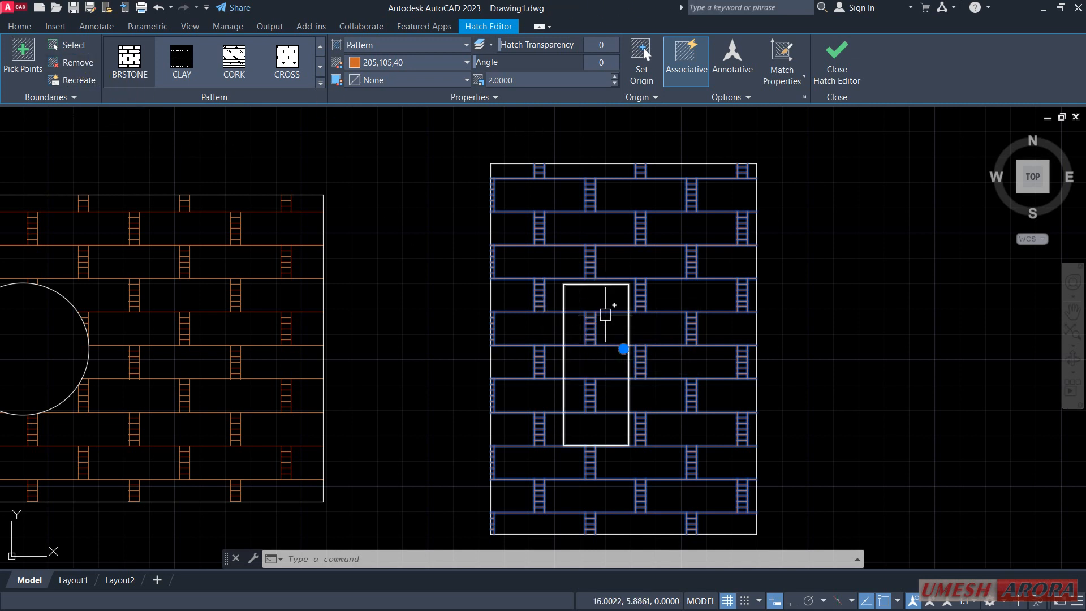
key(Escape)
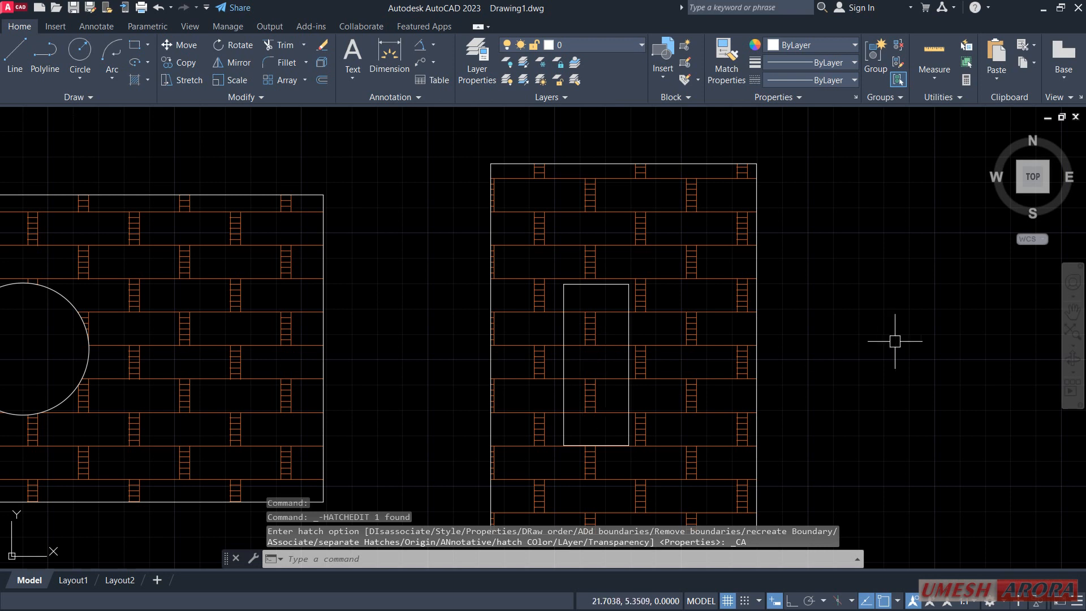
Try to add the small inner rectangle as a boundary of the right rectangle's ANSI31 hatch
middle_drag(828, 348, 815, 318)
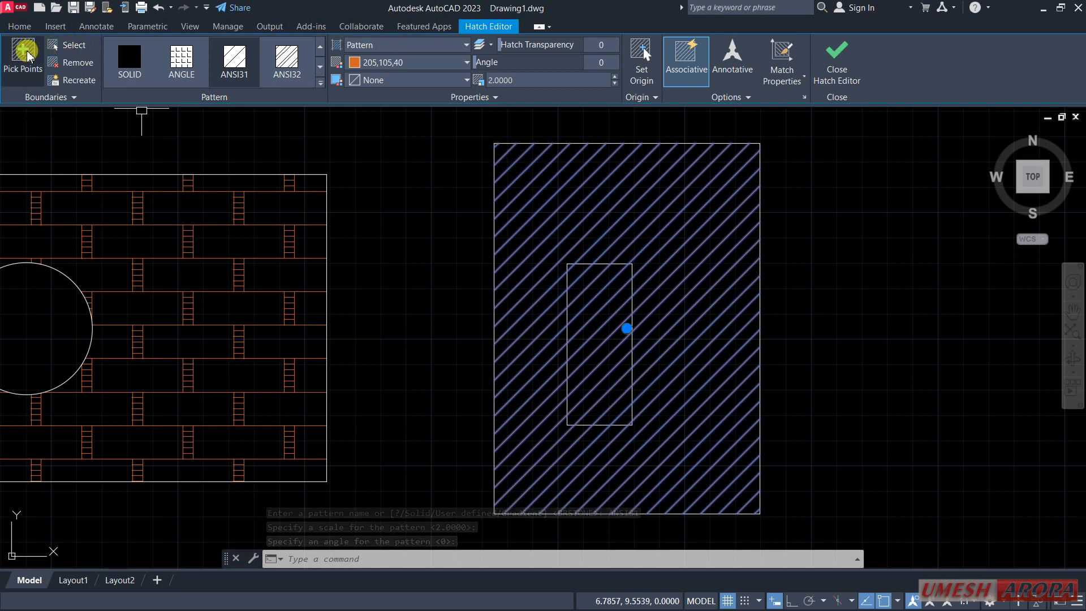
click(70, 46)
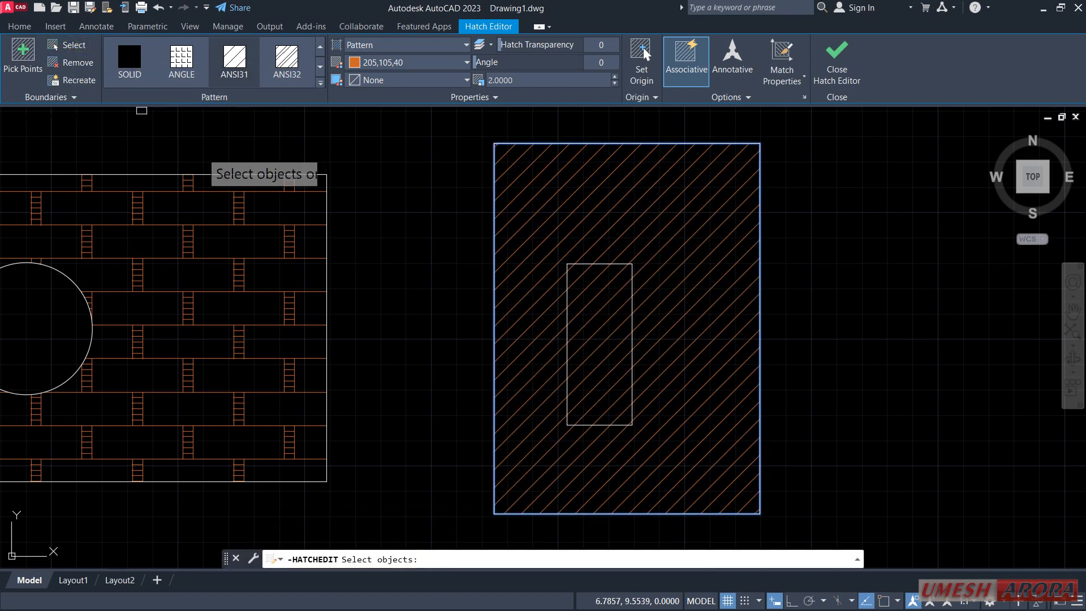
click(575, 266)
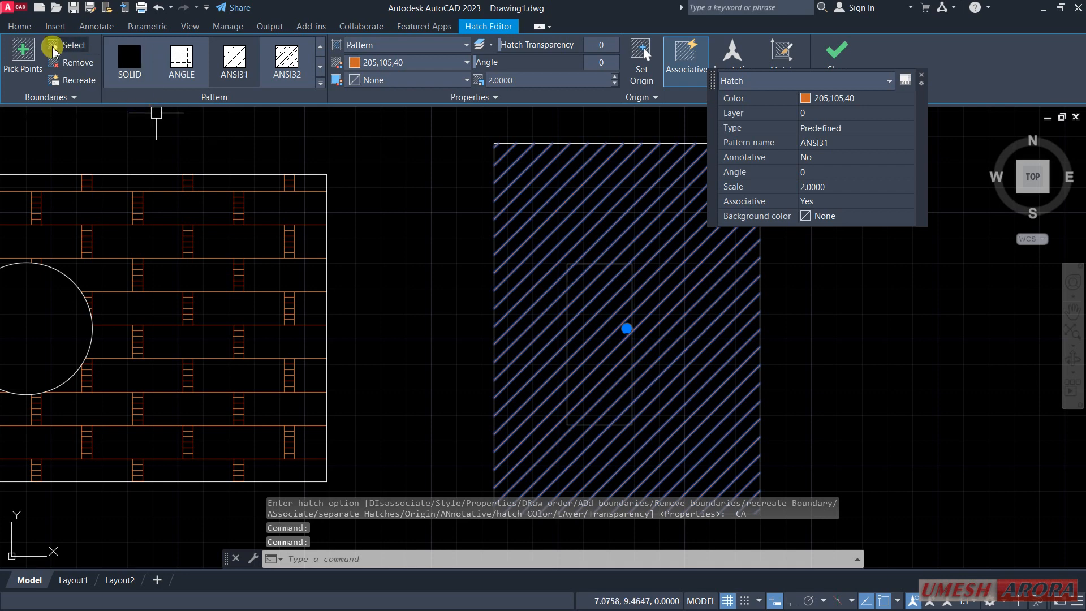
click(27, 50)
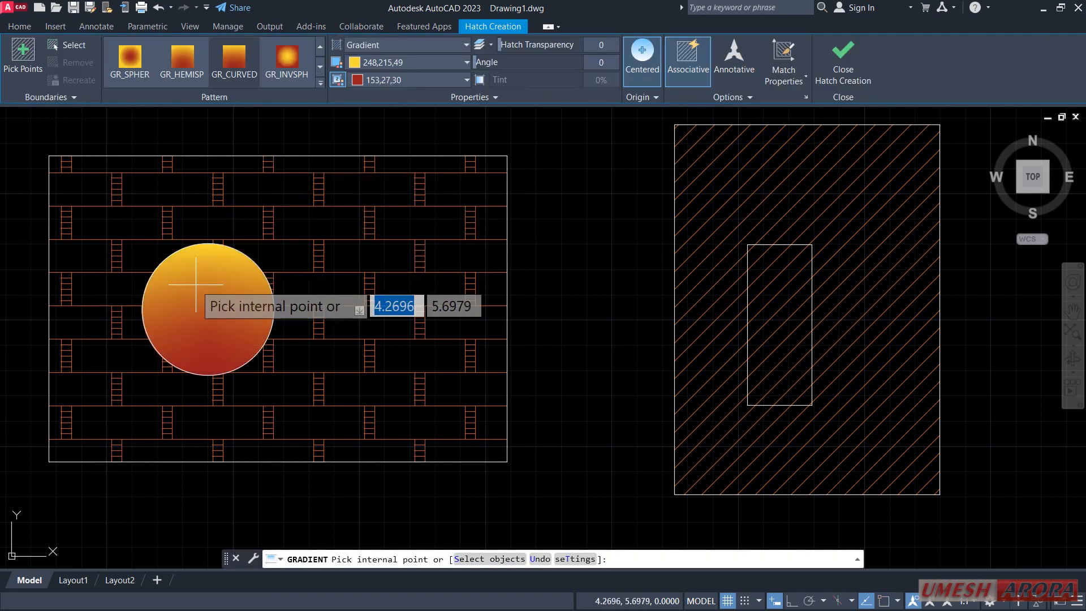
Fill the circle inside the left rectangle with a gradient from 248,215,49 to 153,27,30 and finish the hatch
click(202, 266)
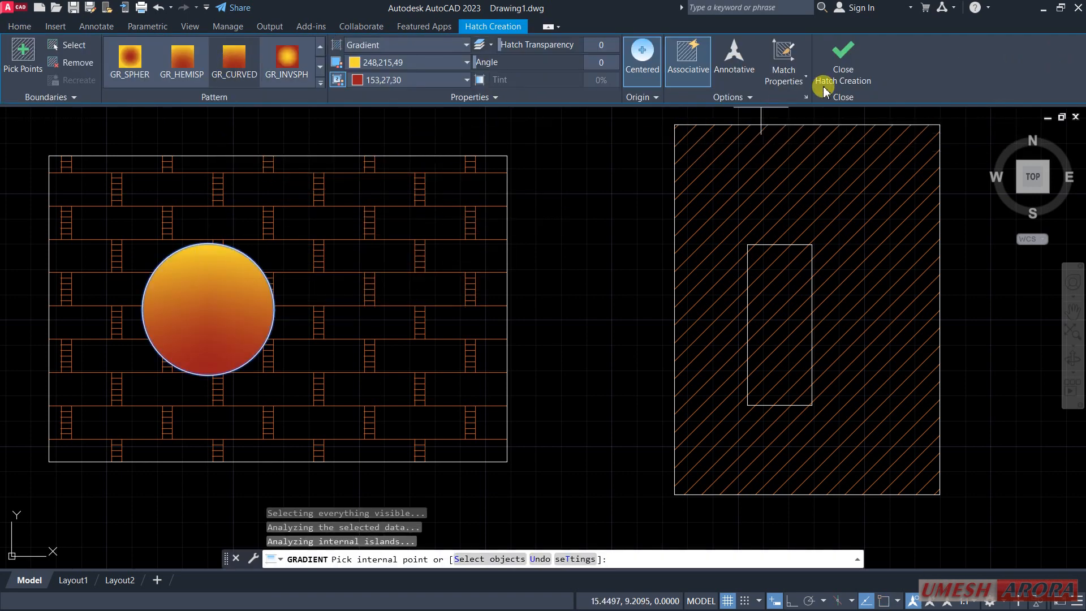
click(840, 70)
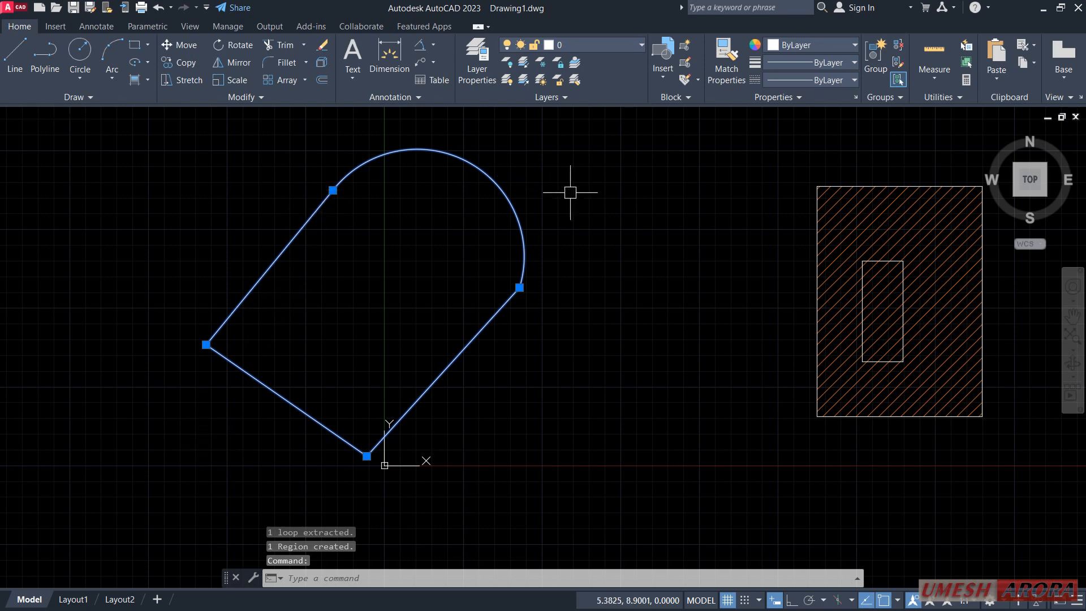
mouse_move(478, 306)
middle_down()
mouse_move(509, 317)
mouse_move(735, 315)
middle_up()
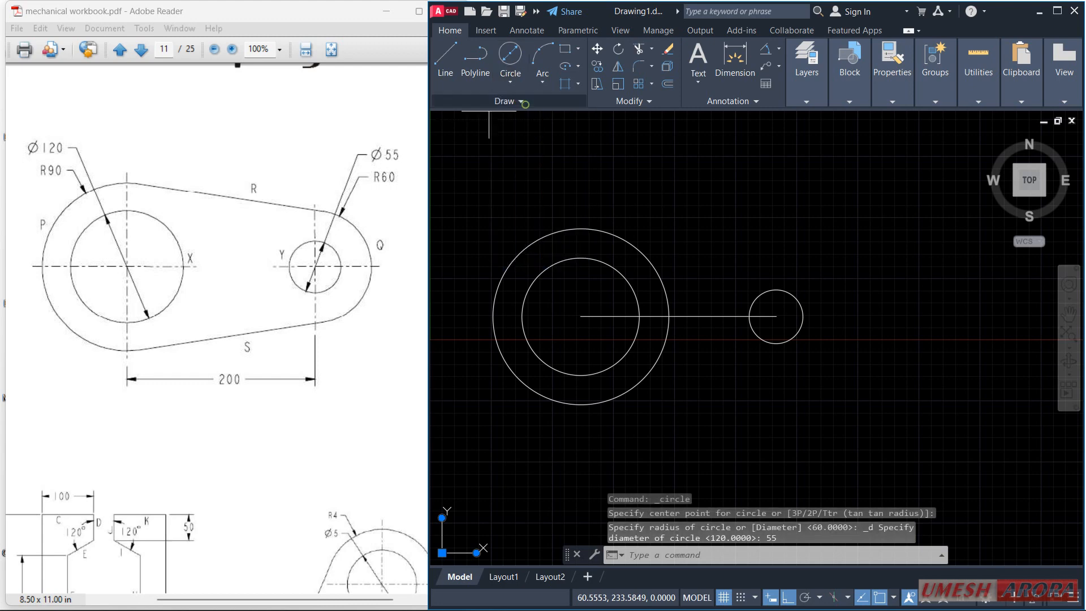
Draw a circle of radius 60 concentric with the small 55 diameter circle
key(Return)
click(776, 317)
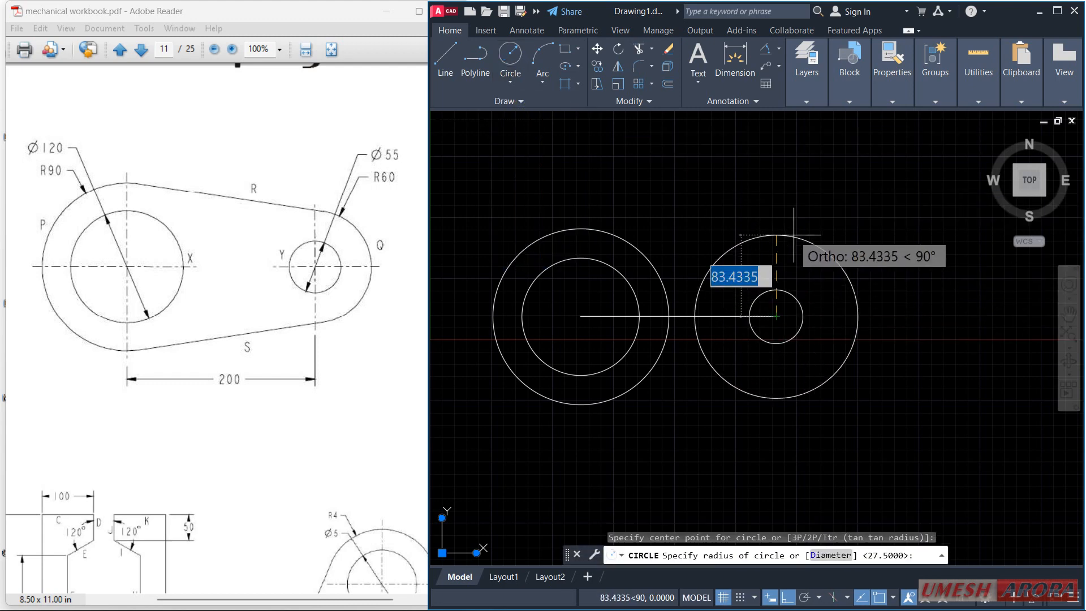
text(60)
key(Return)
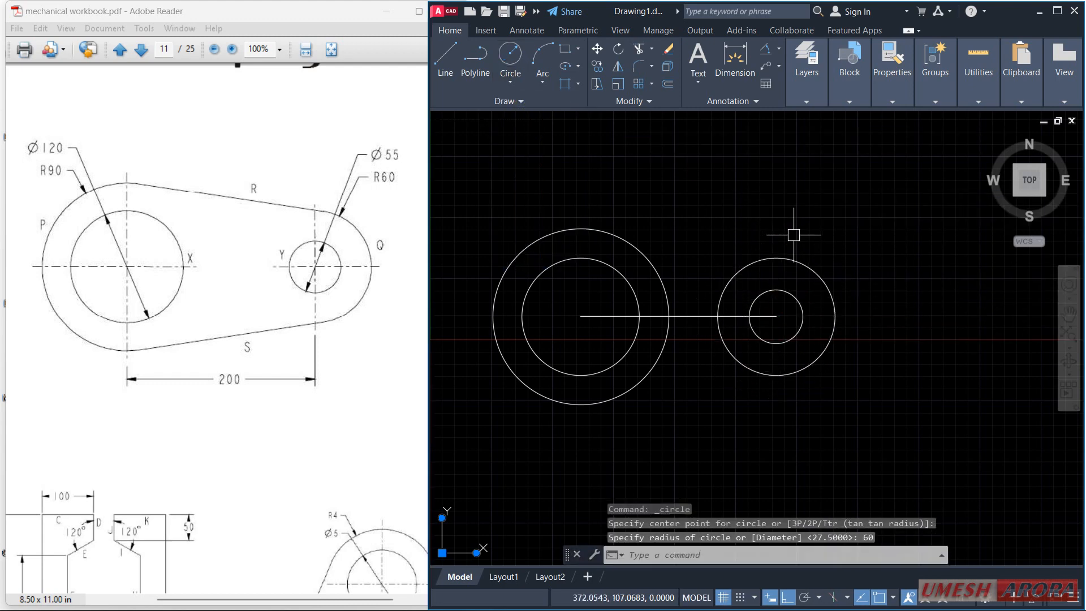
Call up the object snap settings with the OS command and leave them
text(OS)
key(Return)
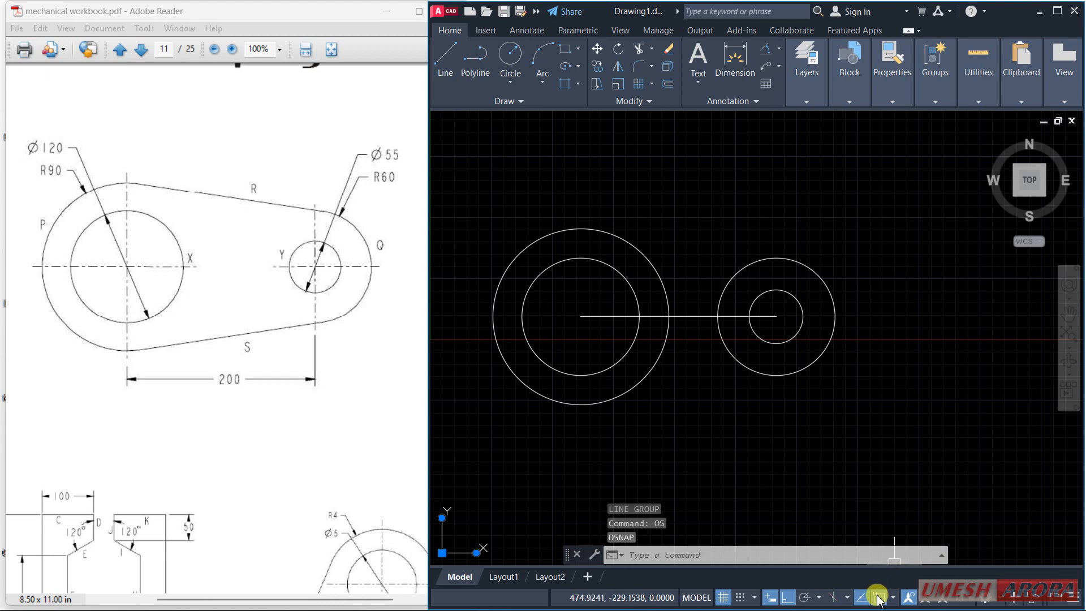
right_click(879, 598)
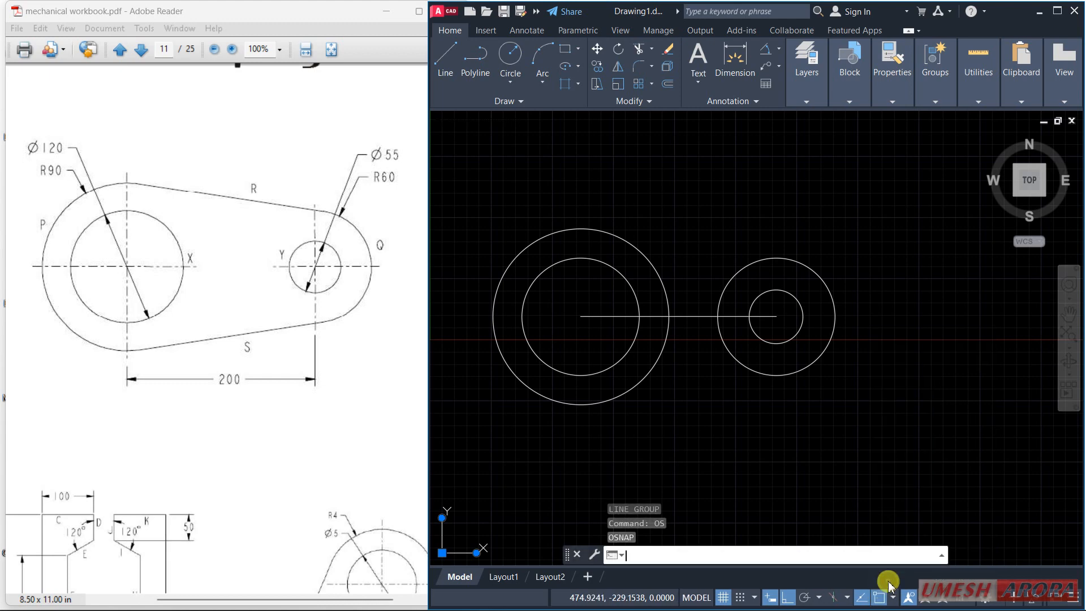
key(Escape)
Turn on all object snap modes in the drafting settings
right_click(878, 597)
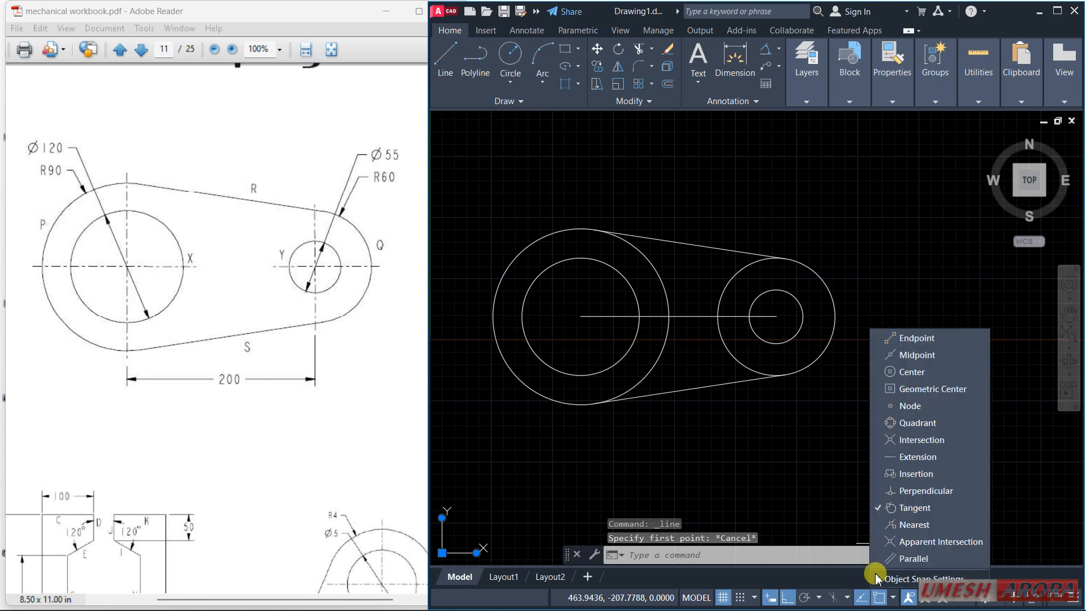
click(878, 577)
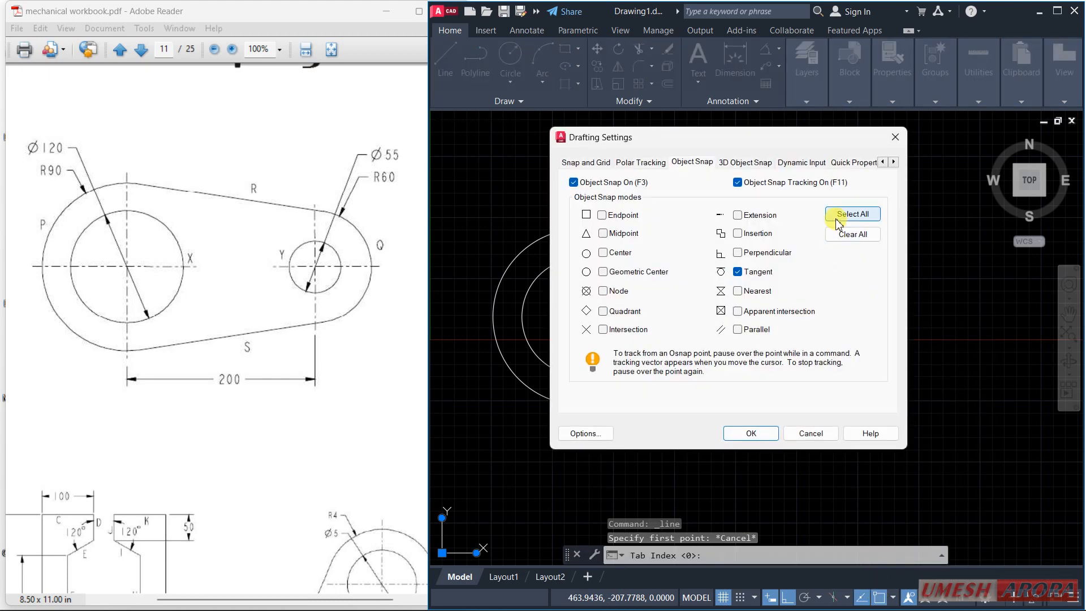
click(837, 217)
click(752, 433)
key(Escape)
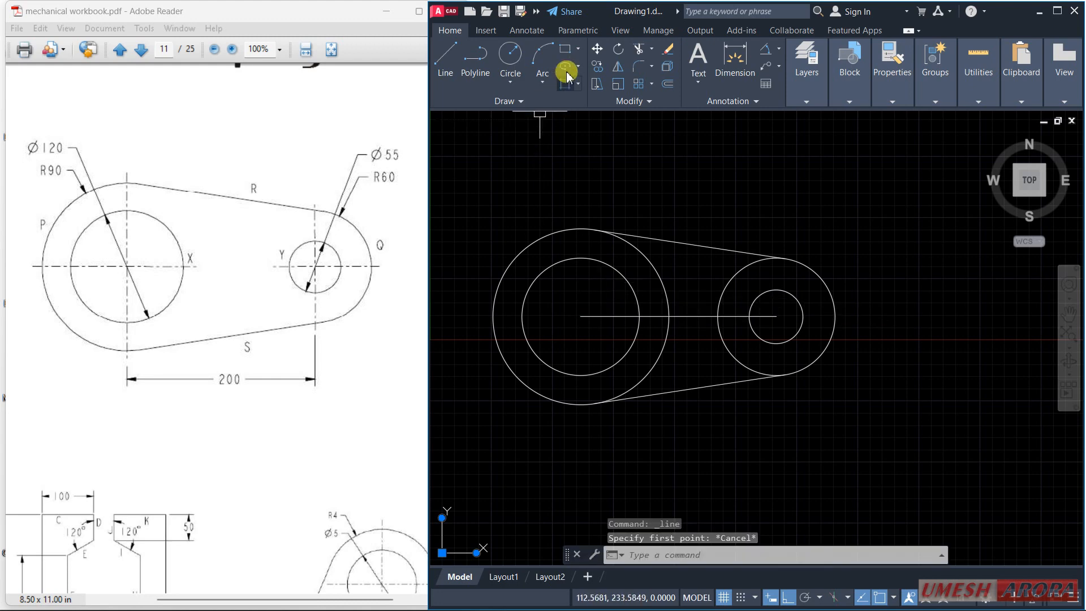
Trim away the inner arcs of the two outer circles between the tangent lines, keeping the line joining the circle centres
click(638, 49)
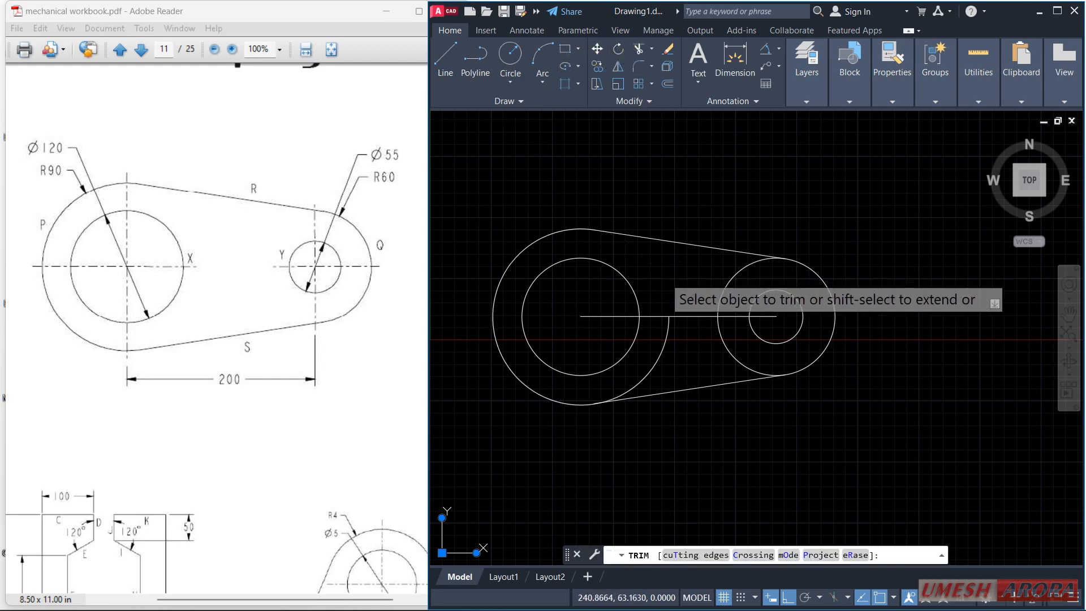
click(721, 341)
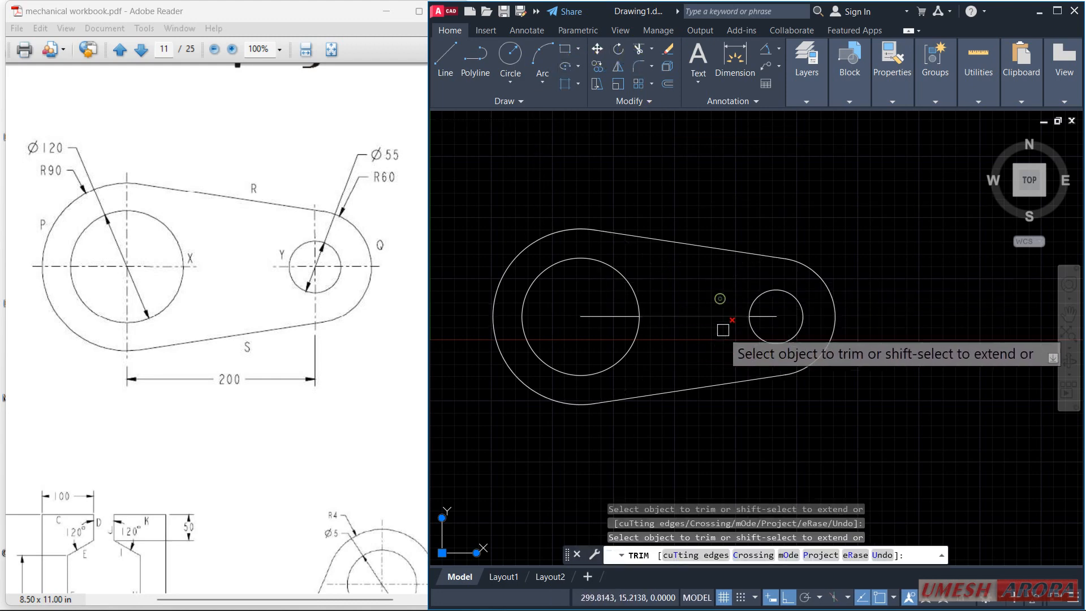
key(Escape)
middle_drag(729, 349, 749, 356)
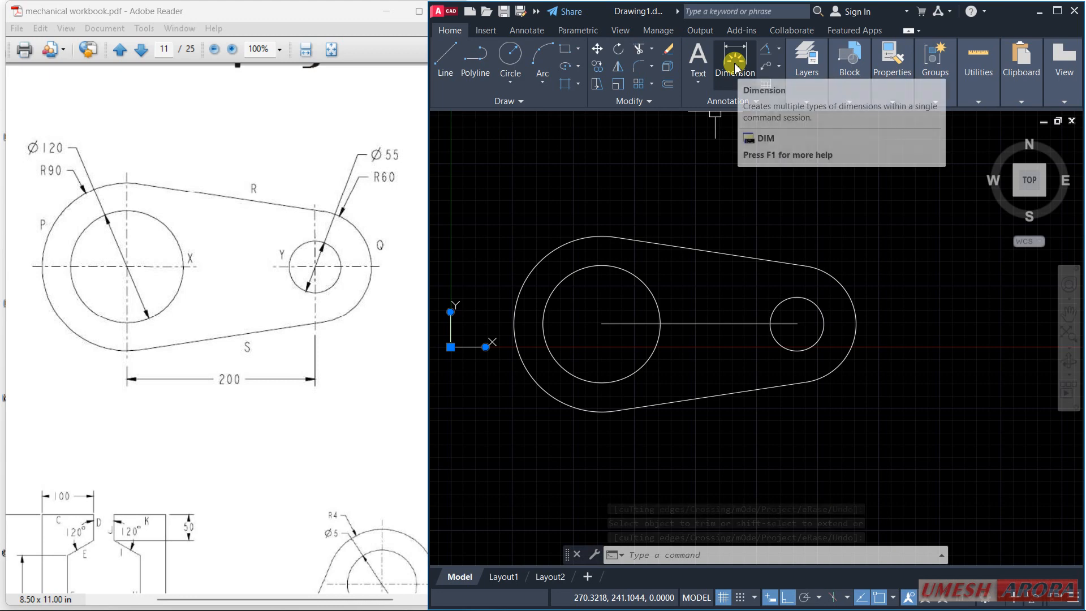
Dimension the horizontal distance between the two circle centres, placing the dimension below the link plate
click(734, 60)
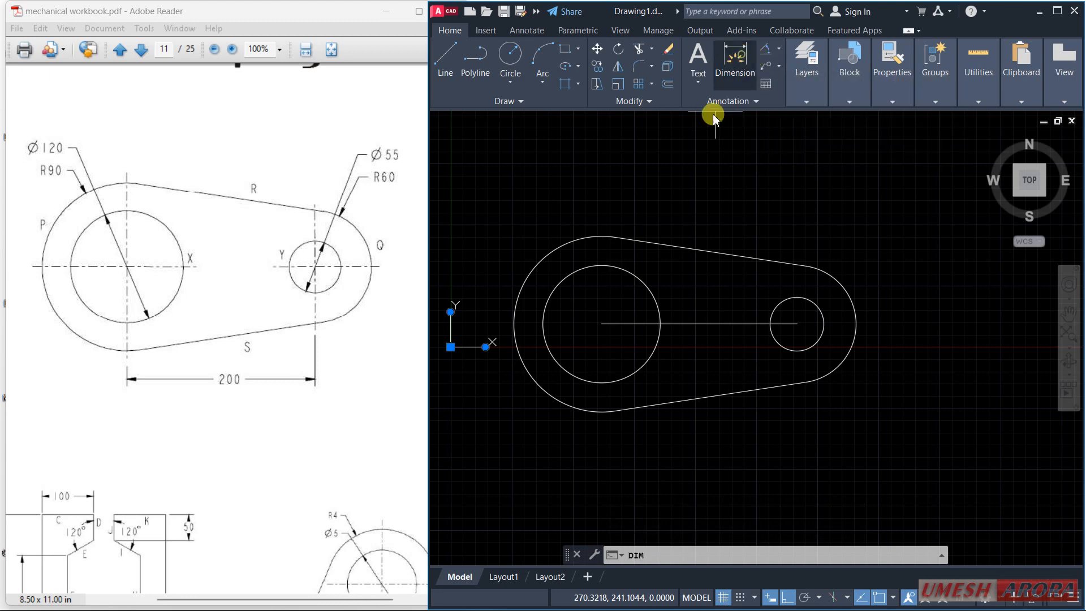
click(559, 248)
key(Escape)
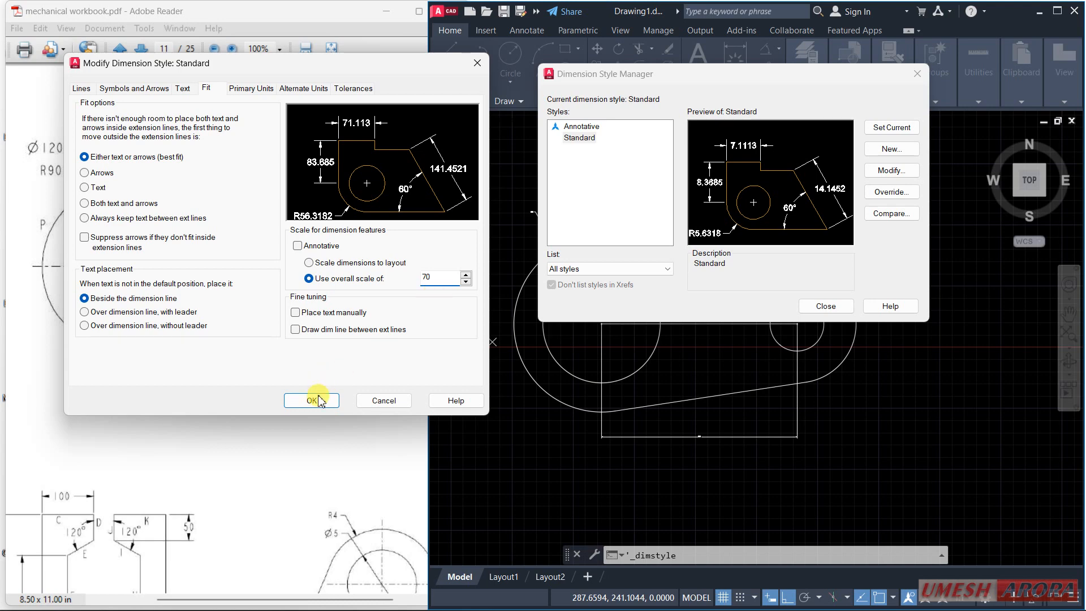
Set the Standard dimension style's overall scale to 70, and dimension the end arcs' radii and the inner circles' diameters
click(315, 401)
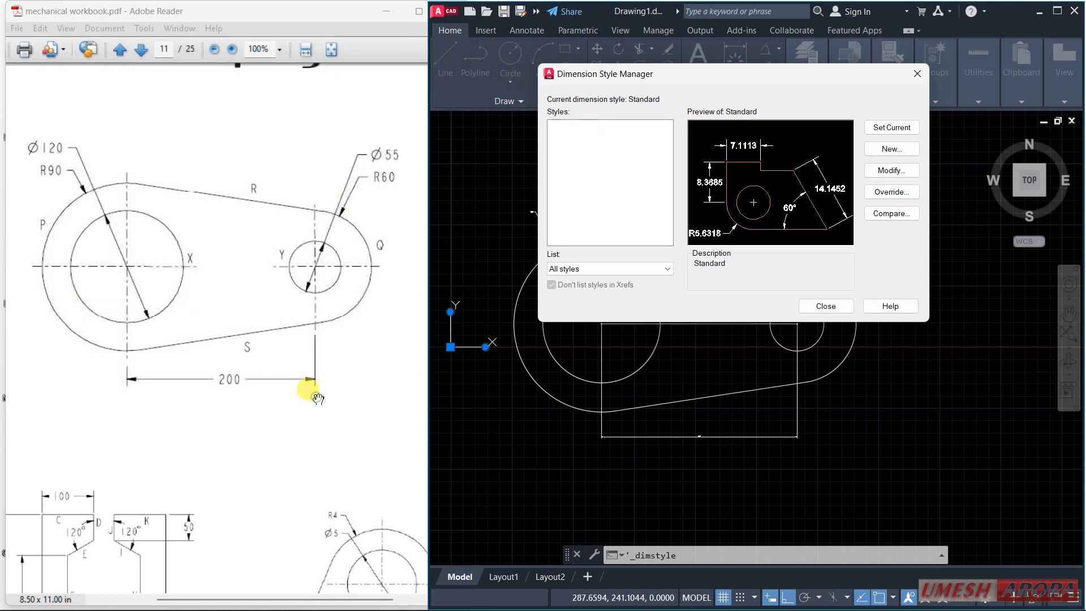
click(820, 306)
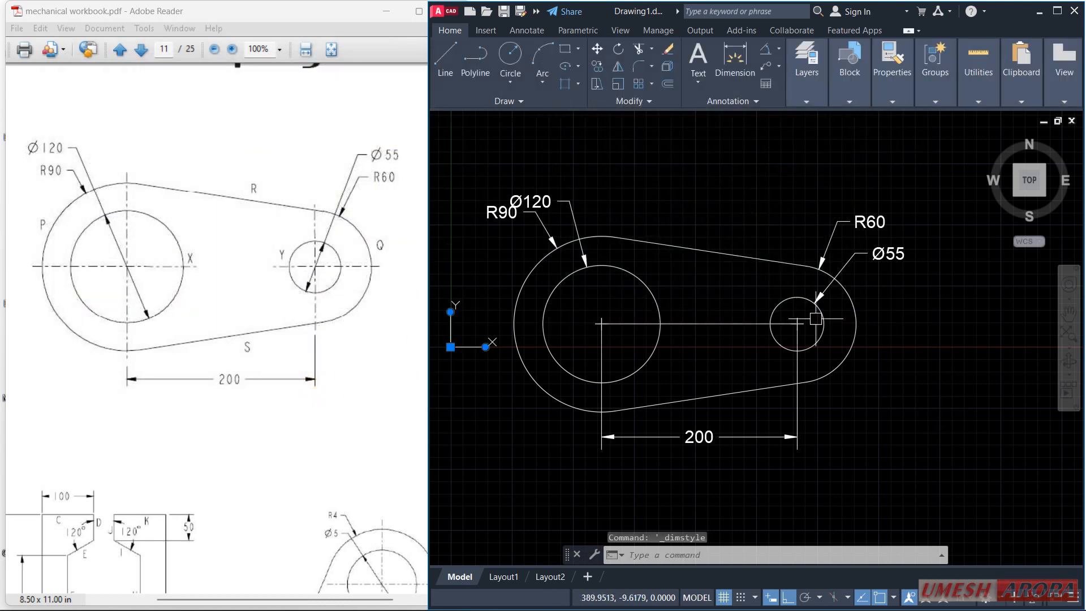
Modify the Standard dimension style for smaller dimension text and arrows, and erase the line between the circle centres
click(728, 101)
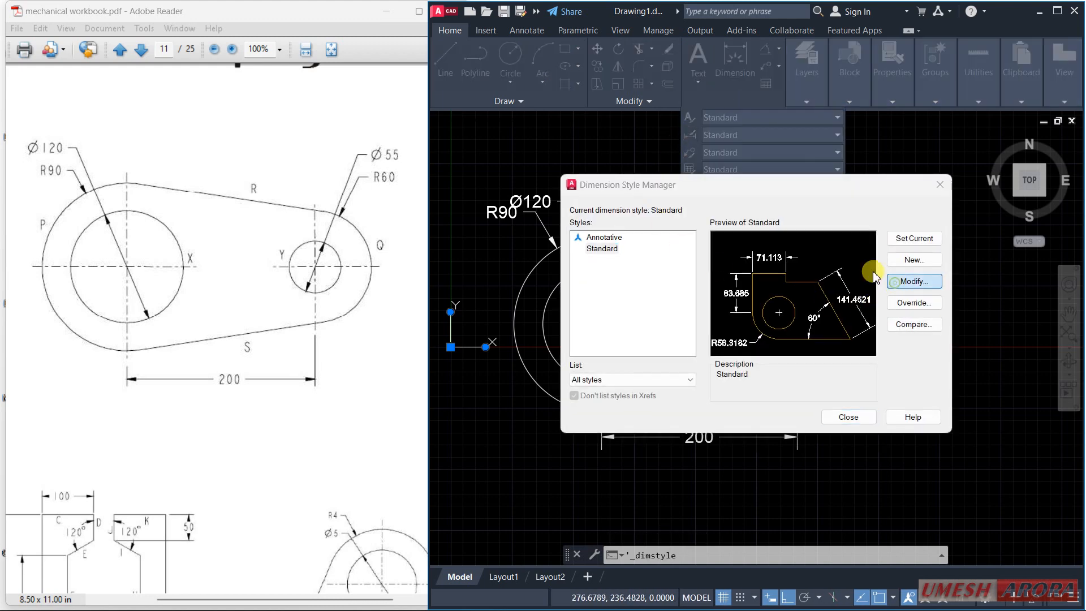
key(Return)
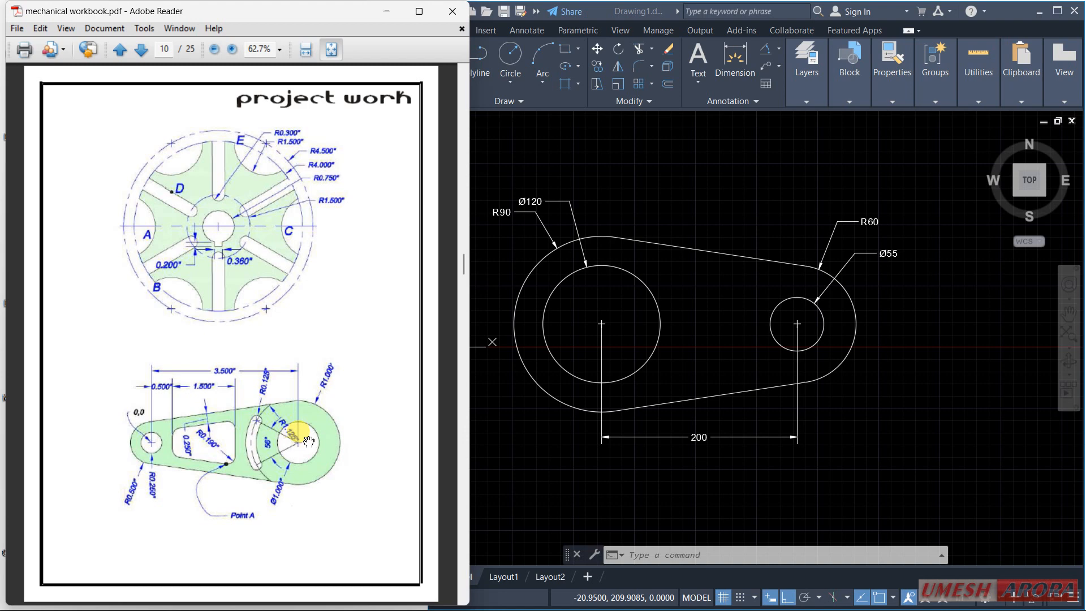
Switch to Adobe Reader and look through the mechanical workbook's project drawings from page 10 back to page 7
scroll(296, 433, up, 3)
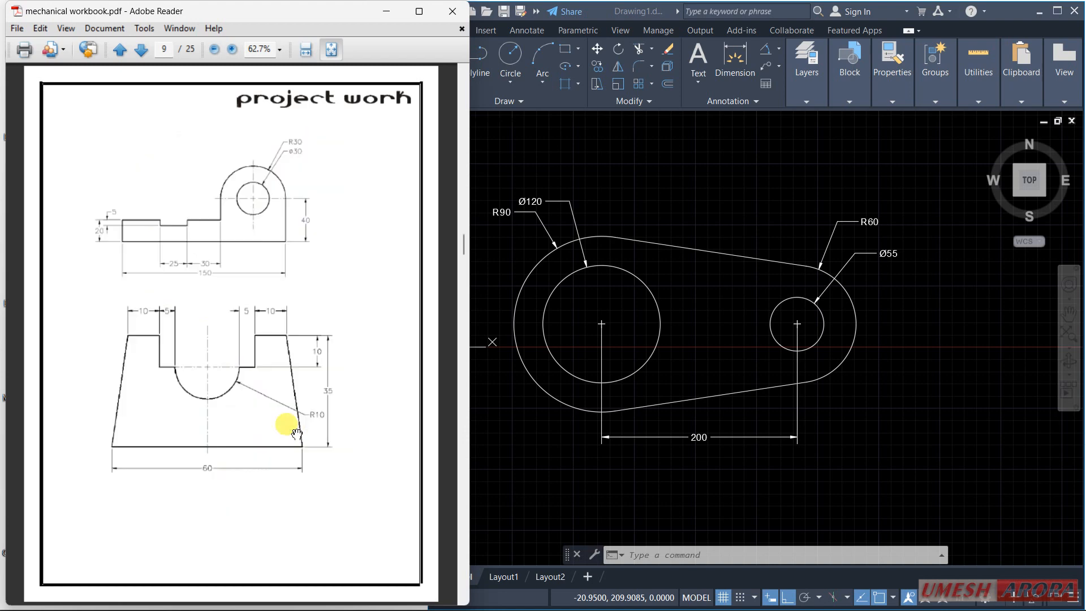
scroll(296, 433, up, 2)
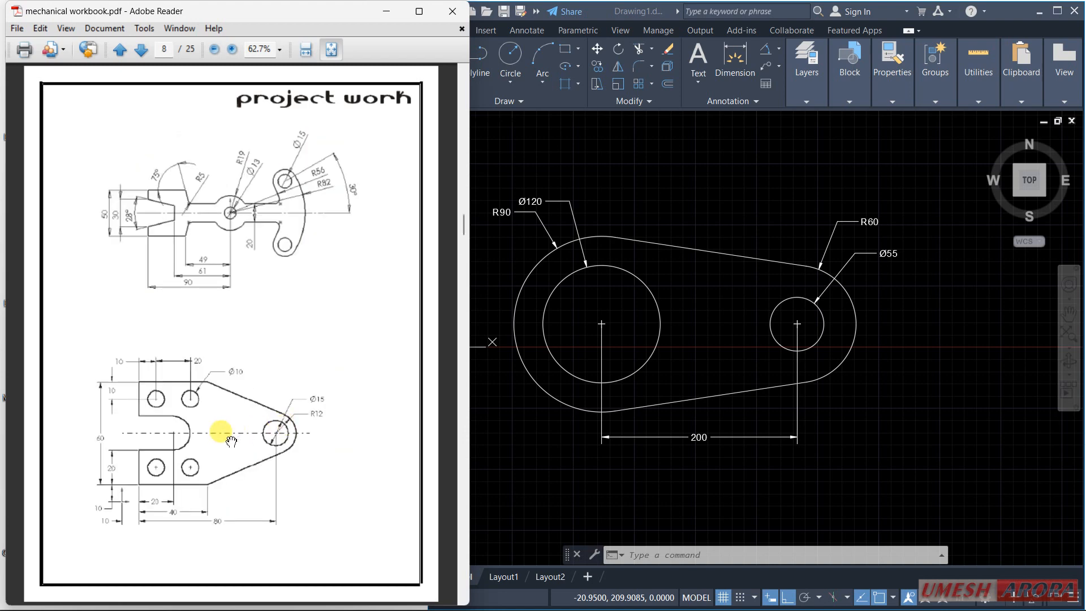
scroll(214, 456, up, 2)
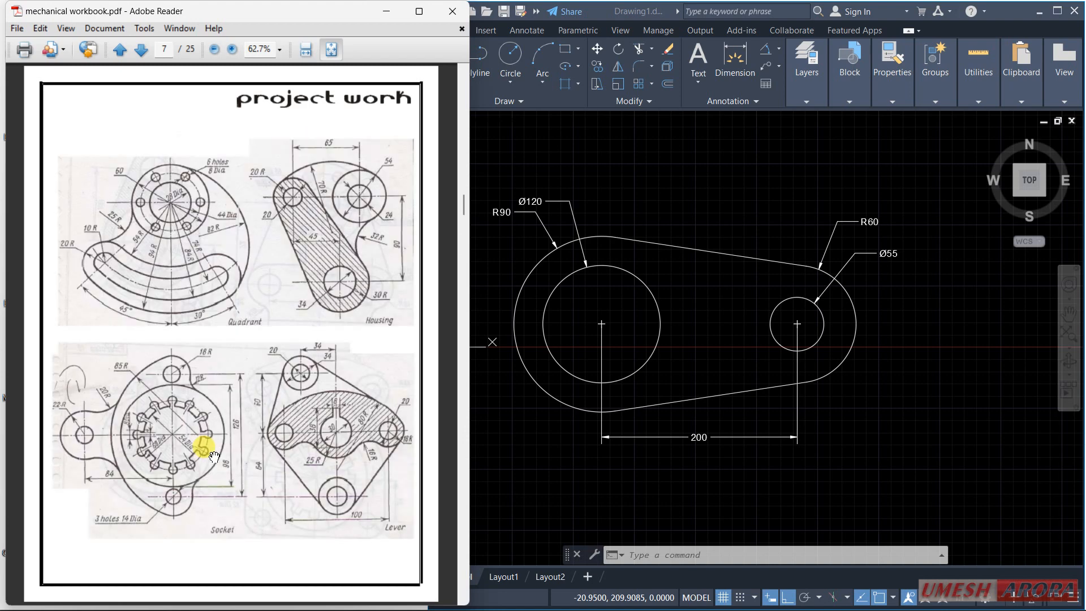